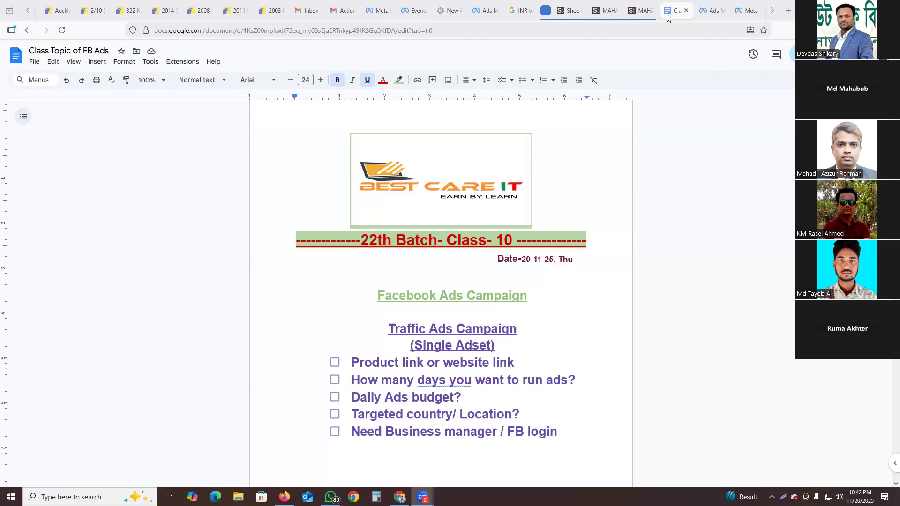
Tick off all five Traffic Ads Campaign checklist items, from "Product link or website link" to "Need Business manager / FB login"
{"action": "left_click", "coordinate": [591, 300]}
{"action": "left_click", "coordinate": [403, 362]}
{"action": "left_click_drag", "start_coordinate": [352, 363], "coordinate": [519, 361]}
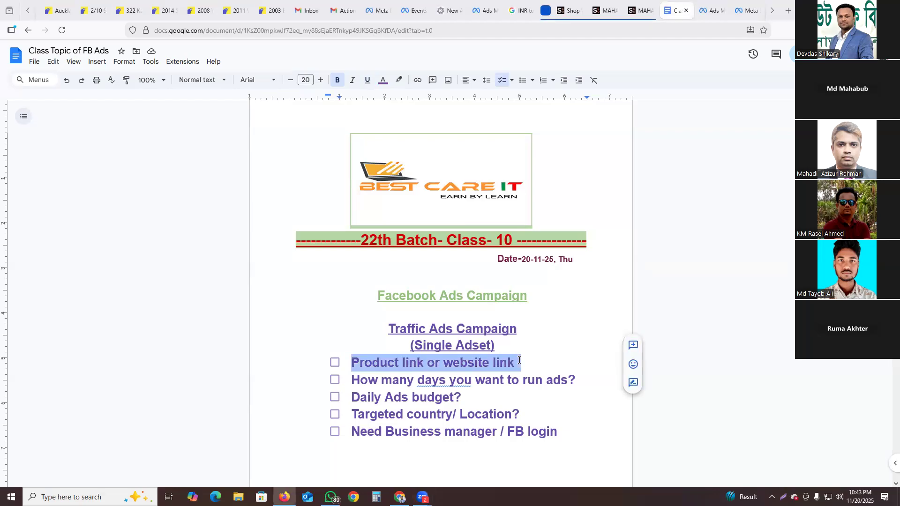
{"action": "left_click", "coordinate": [520, 360]}
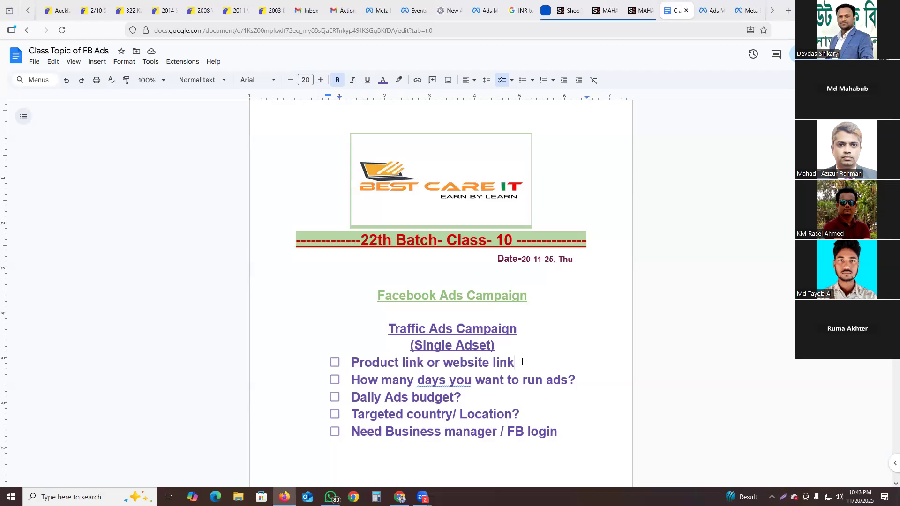
{"action": "left_click", "coordinate": [334, 363]}
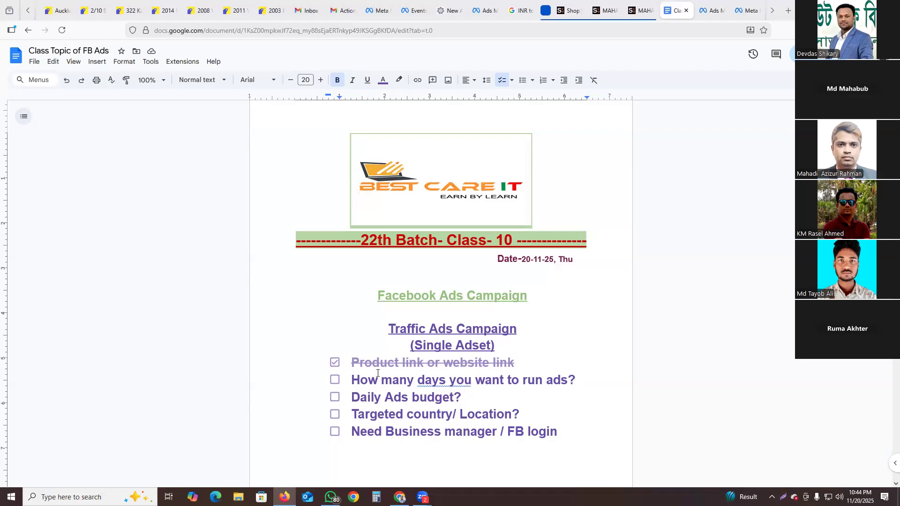
{"action": "left_click", "coordinate": [335, 381]}
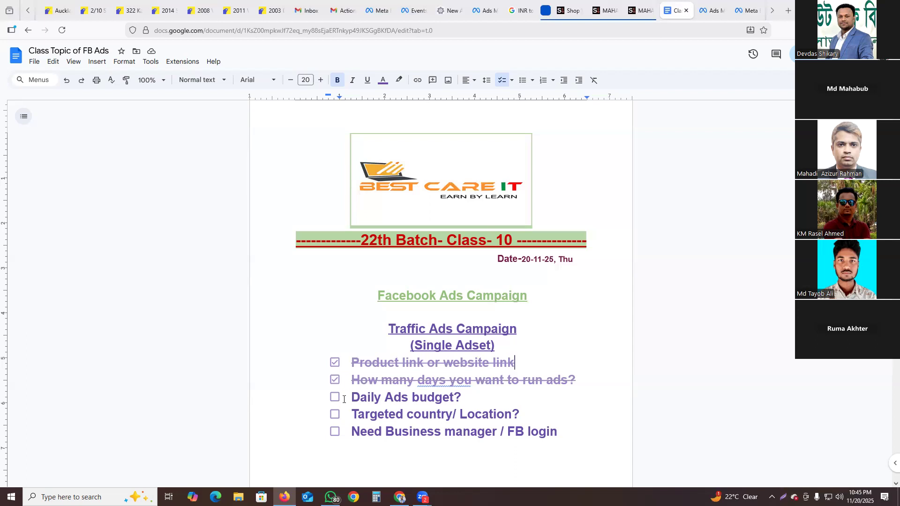
{"action": "left_click", "coordinate": [333, 398]}
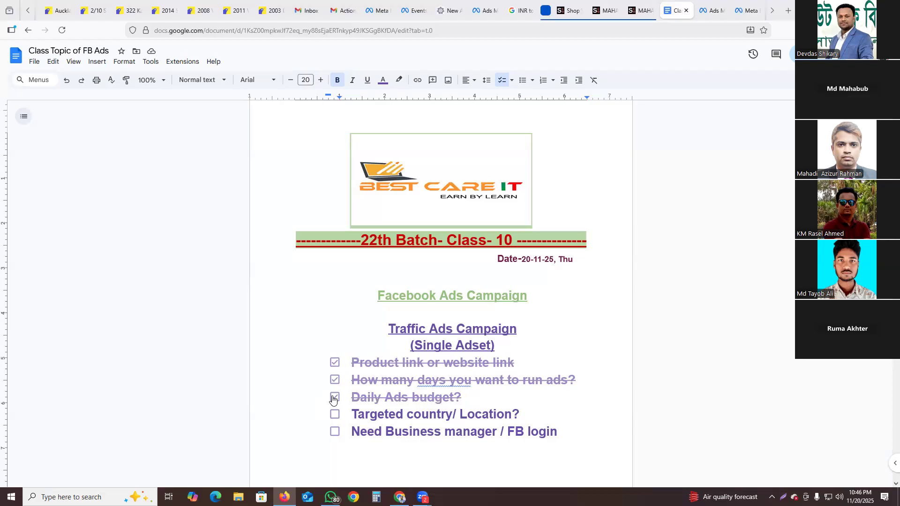
{"action": "left_click", "coordinate": [467, 402]}
{"action": "left_click", "coordinate": [335, 415]}
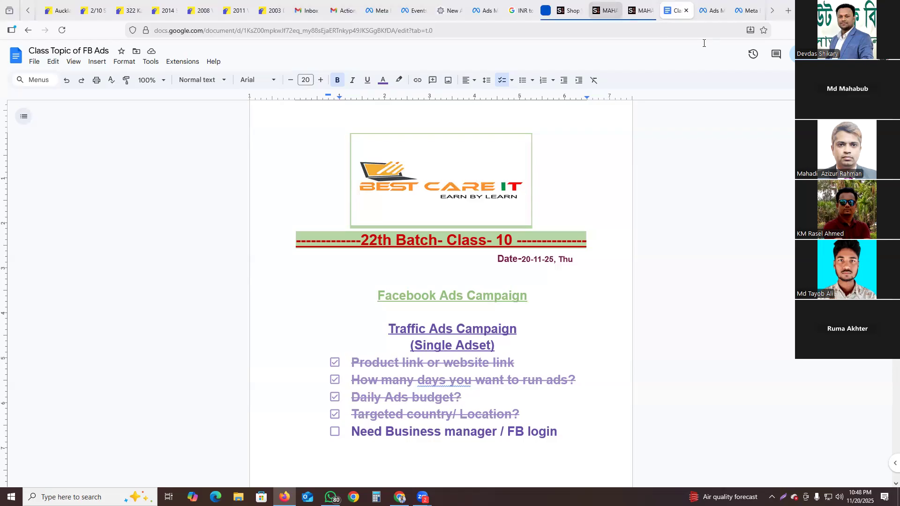
{"action": "left_click", "coordinate": [333, 433]}
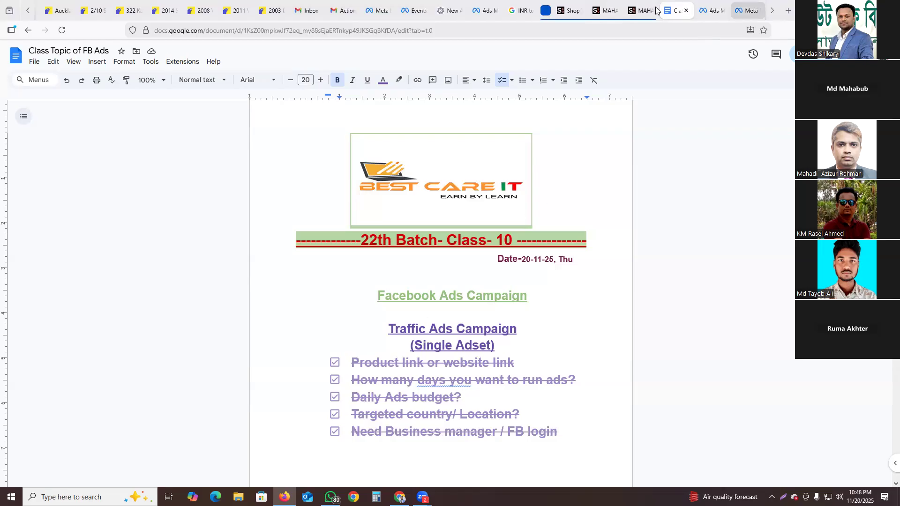
Browse the Womenswear product listing on the STRIDES shop site
{"action": "left_click", "coordinate": [611, 7]}
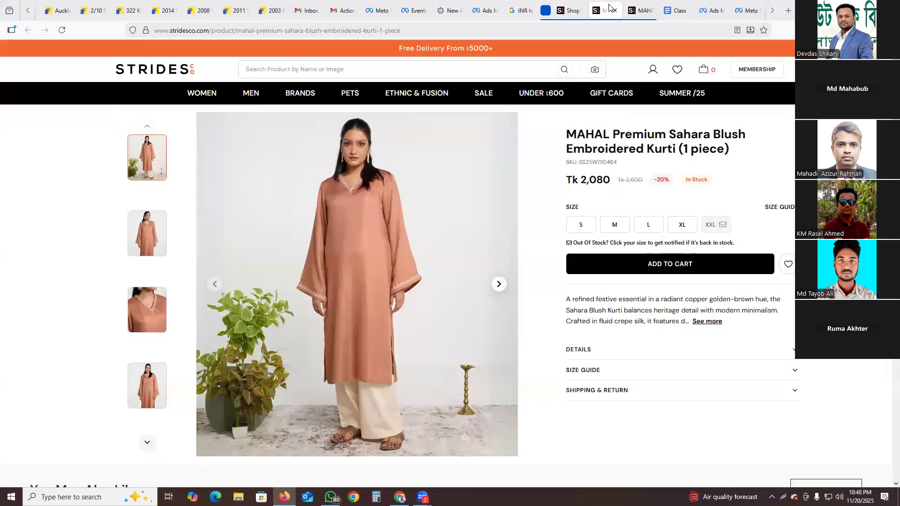
{"action": "left_click", "coordinate": [568, 10]}
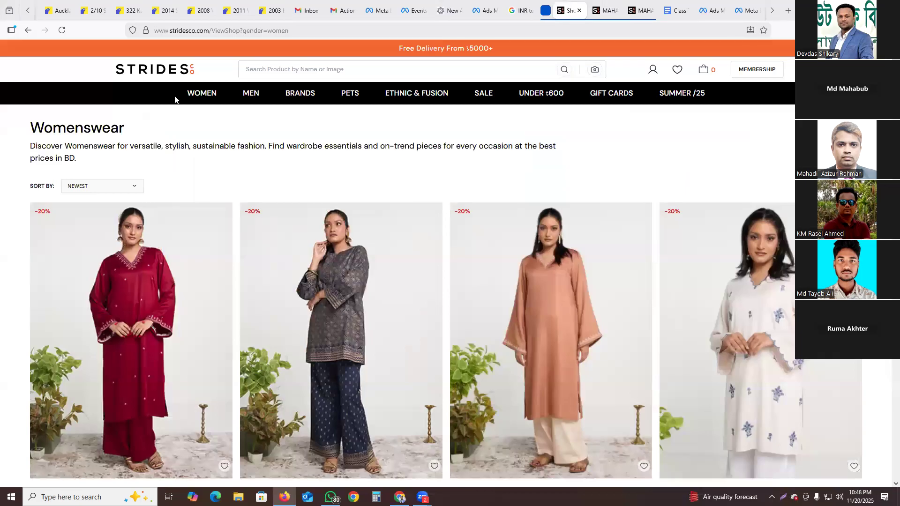
{"action": "scroll", "coordinate": [169, 125], "scroll_direction": "down", "scroll_amount": 2}
{"action": "scroll", "coordinate": [174, 126], "scroll_direction": "down", "scroll_amount": 5}
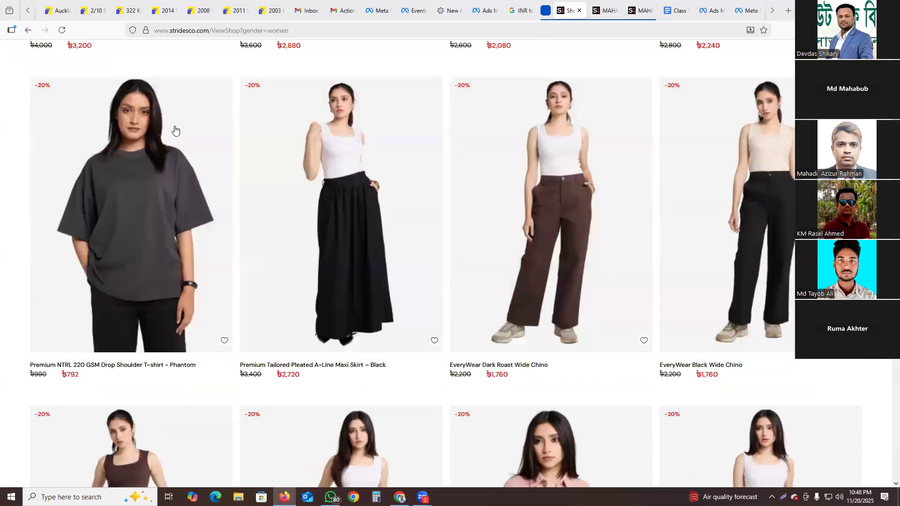
{"action": "scroll", "coordinate": [177, 130], "scroll_direction": "down", "scroll_amount": 5}
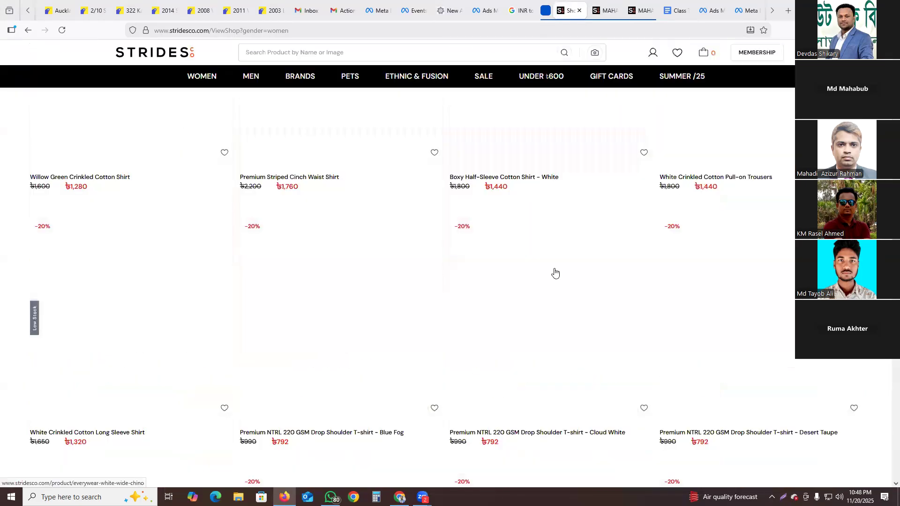
{"action": "scroll", "coordinate": [578, 283], "scroll_direction": "up", "scroll_amount": 10}
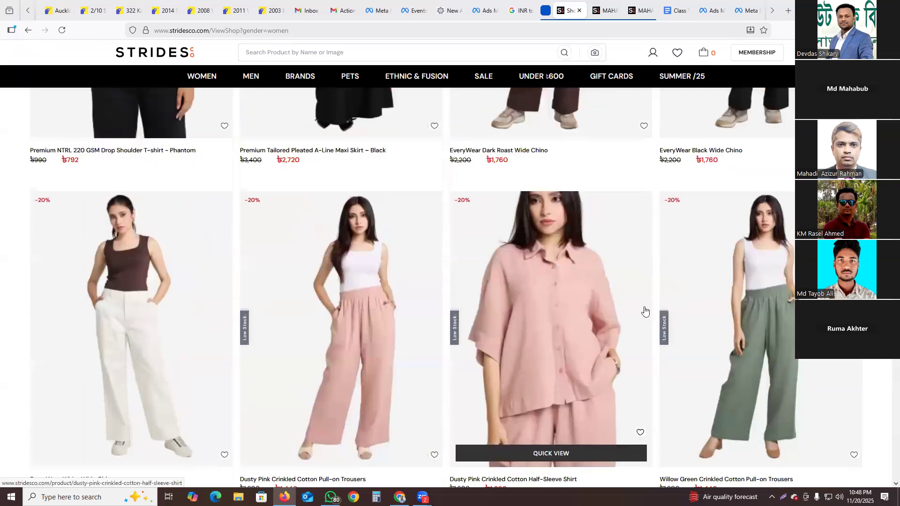
{"action": "scroll", "coordinate": [649, 318], "scroll_direction": "up", "scroll_amount": 3}
{"action": "scroll", "coordinate": [650, 321], "scroll_direction": "up", "scroll_amount": 5}
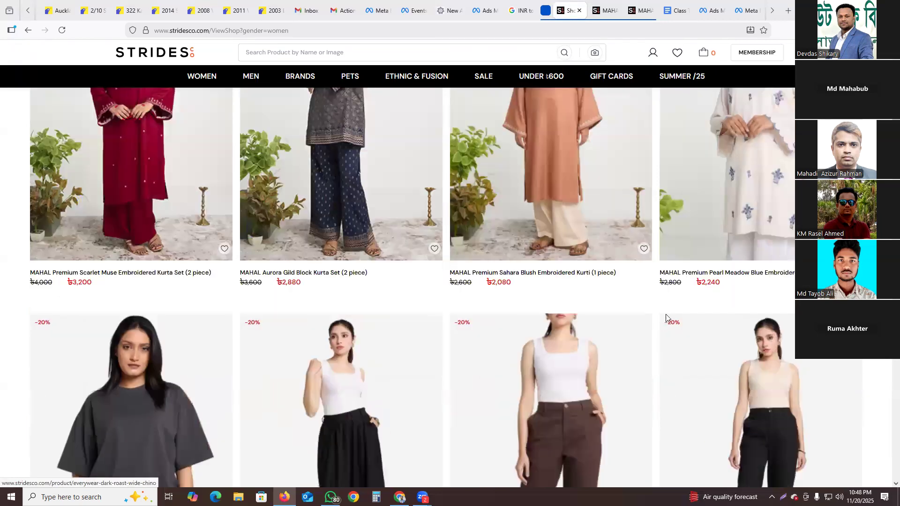
{"action": "scroll", "coordinate": [670, 257], "scroll_direction": "up", "scroll_amount": 3}
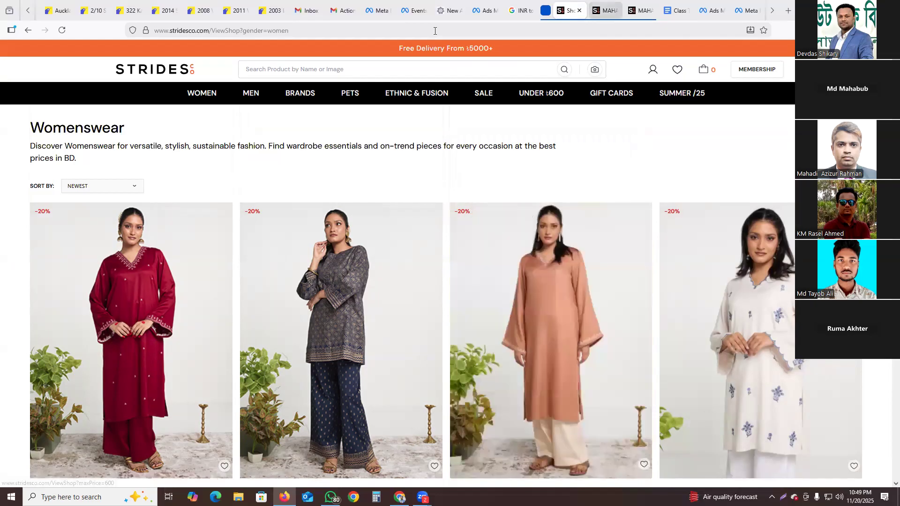
View the MAHAL Premium Sahara Blush Embroidered Kurti page and highlight its product link, comparing it with the Womenswear listing
{"action": "key", "text": "ctrl+Tab"}
{"action": "key", "text": "ctrl+l"}
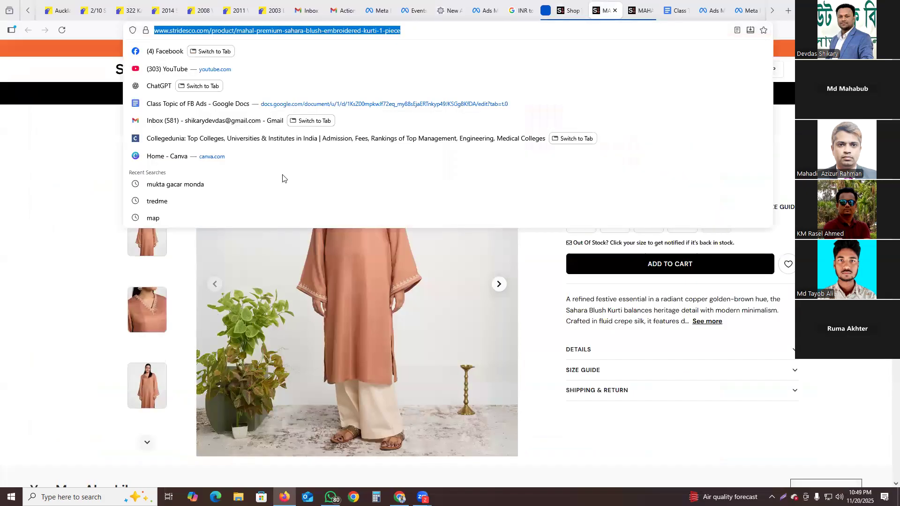
{"action": "left_click", "coordinate": [371, 231]}
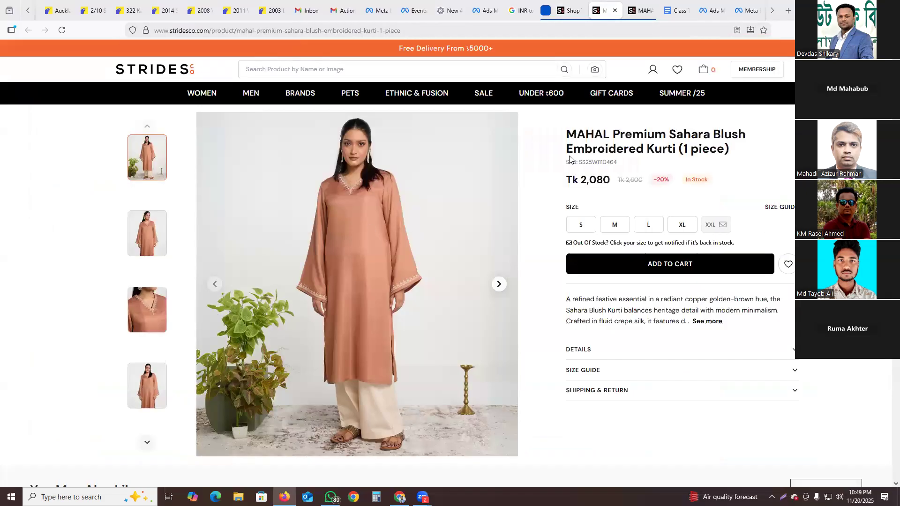
{"action": "left_click", "coordinate": [566, 12]}
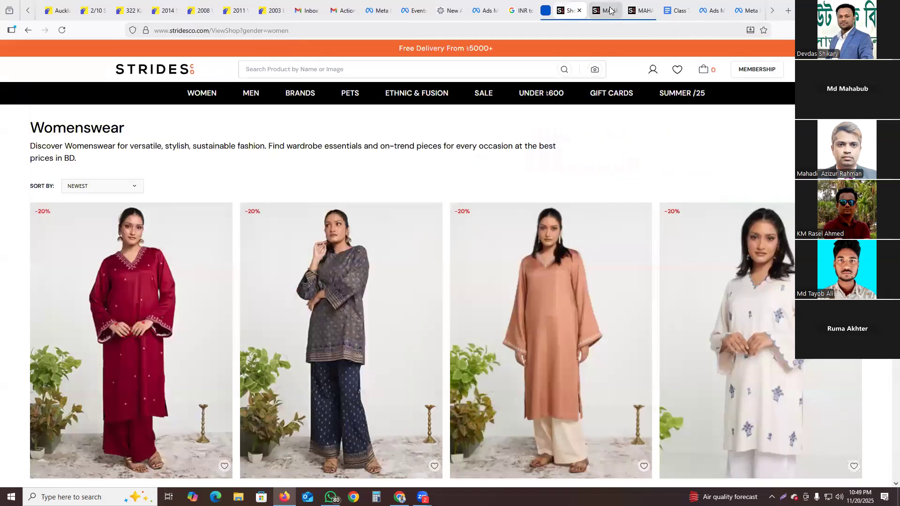
{"action": "left_click", "coordinate": [605, 10]}
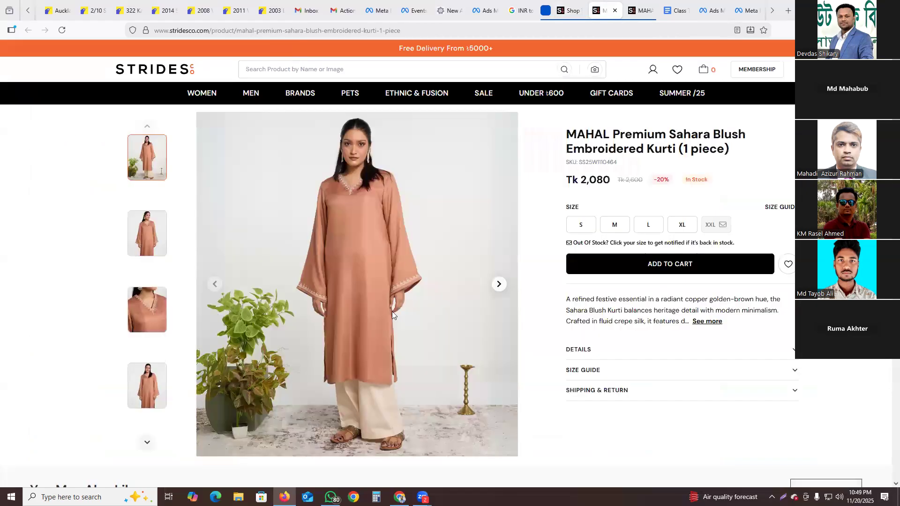
{"action": "left_click", "coordinate": [347, 30]}
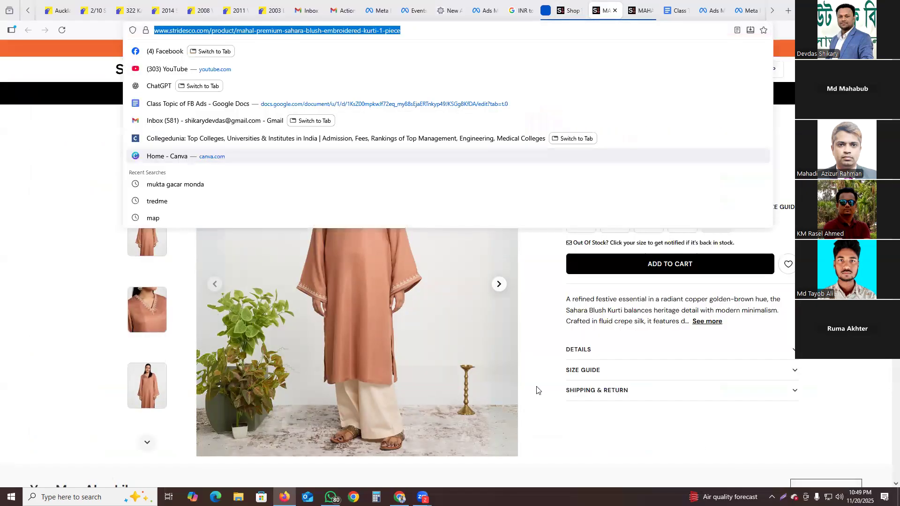
{"action": "left_click", "coordinate": [22, 244]}
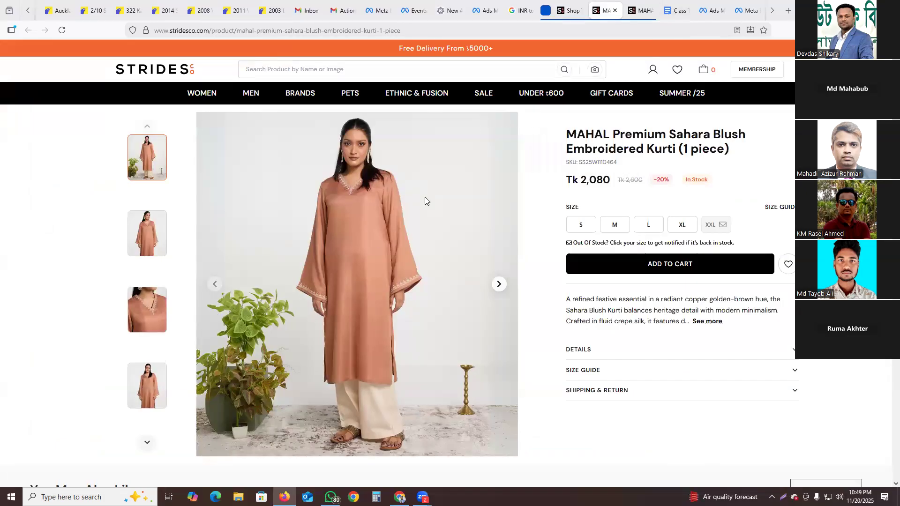
View the Scarlet Muse Embroidered Kurta Set page, and examine the product link, price and page content of the Sahara Blush Kurti
{"action": "left_click", "coordinate": [633, 11]}
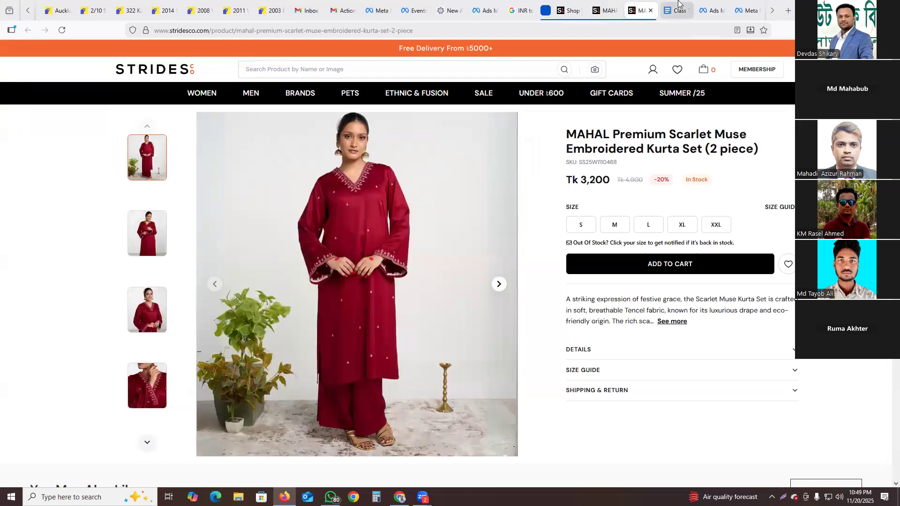
{"action": "left_click", "coordinate": [599, 6]}
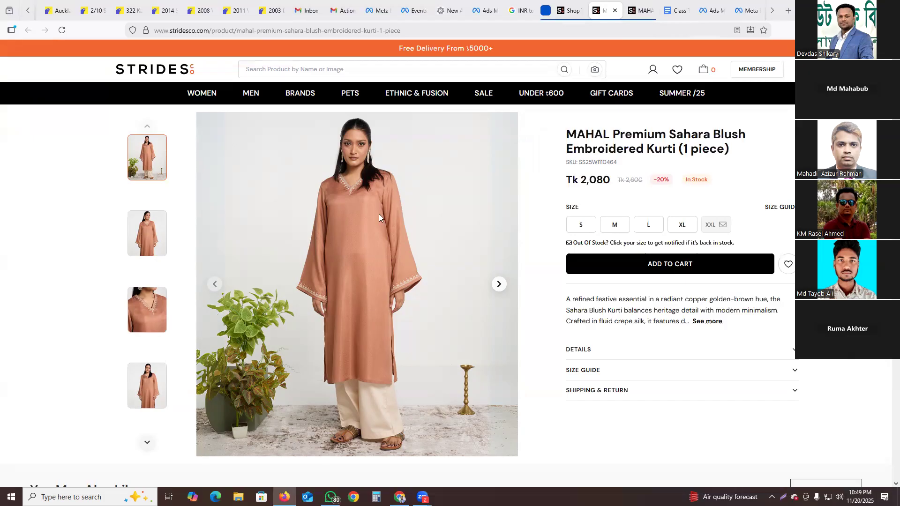
{"action": "left_click", "coordinate": [372, 37]}
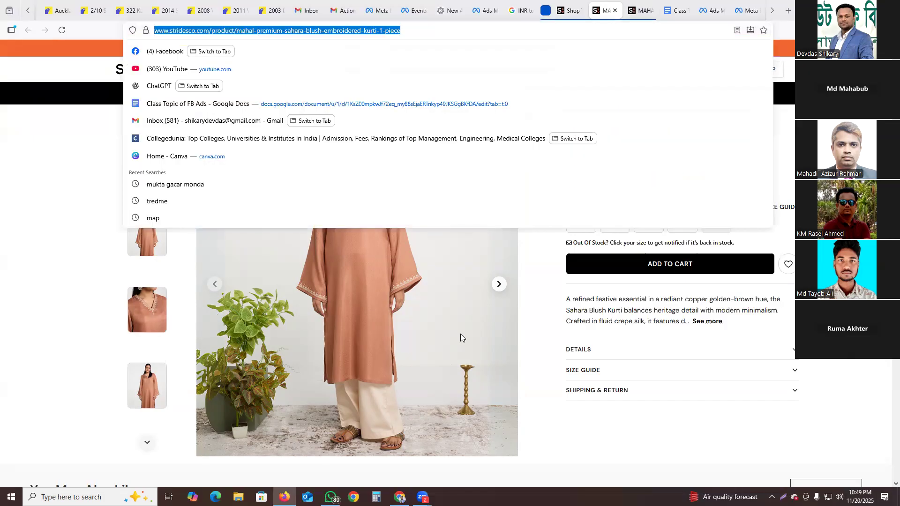
{"action": "left_click", "coordinate": [32, 256]}
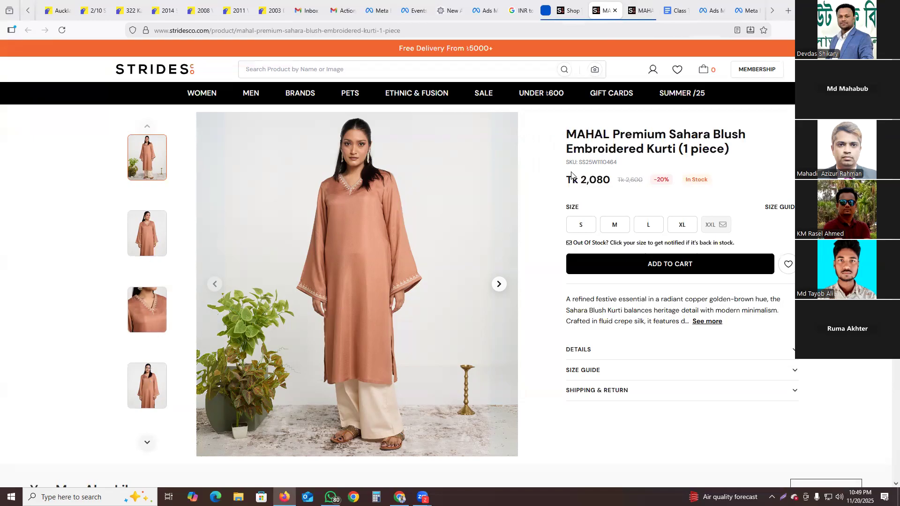
{"action": "left_click_drag", "start_coordinate": [608, 180], "coordinate": [550, 189]}
{"action": "scroll", "coordinate": [678, 397], "scroll_direction": "down", "scroll_amount": 6}
{"action": "scroll", "coordinate": [410, 284], "scroll_direction": "up", "scroll_amount": 5}
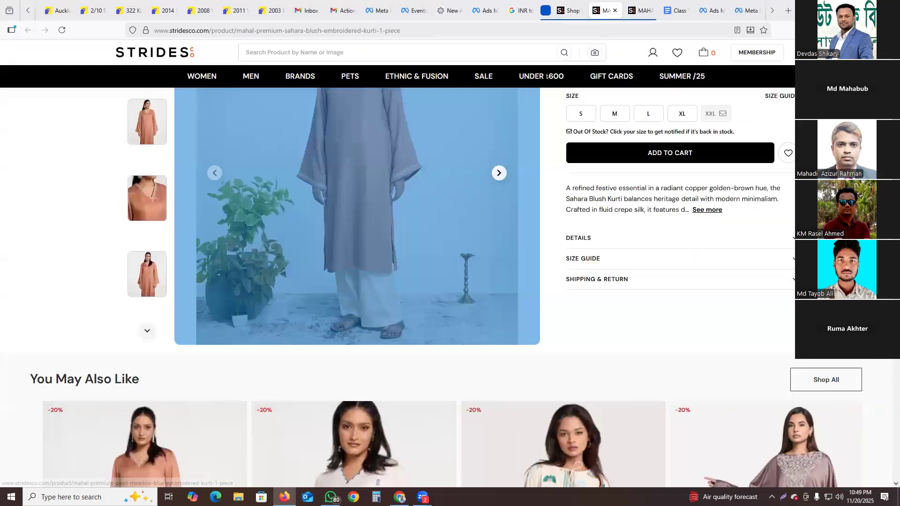
{"action": "scroll", "coordinate": [477, 241], "scroll_direction": "up", "scroll_amount": 3}
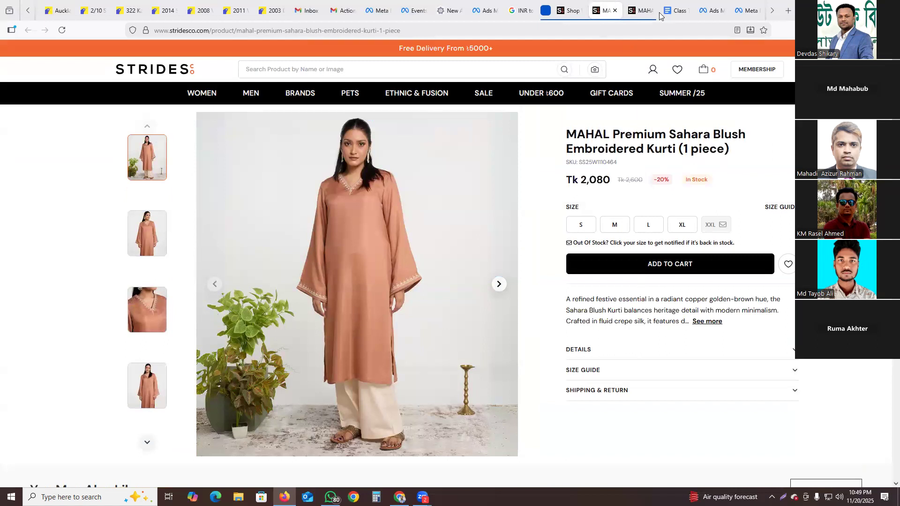
Review the Traffic Ads Campaign heading in the Class Topic of FB Ads document alongside the Sahara Blush Kurti product page
{"action": "left_click", "coordinate": [675, 6]}
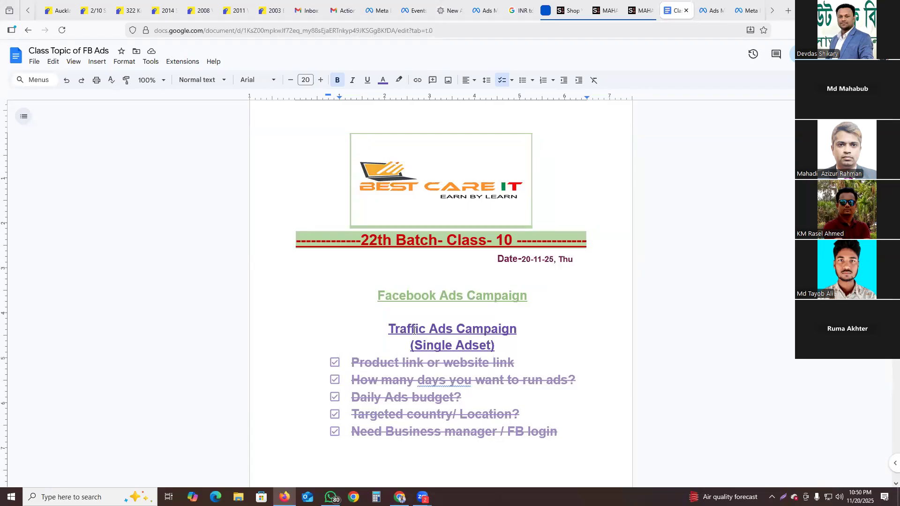
{"action": "left_click_drag", "start_coordinate": [388, 329], "coordinate": [522, 336]}
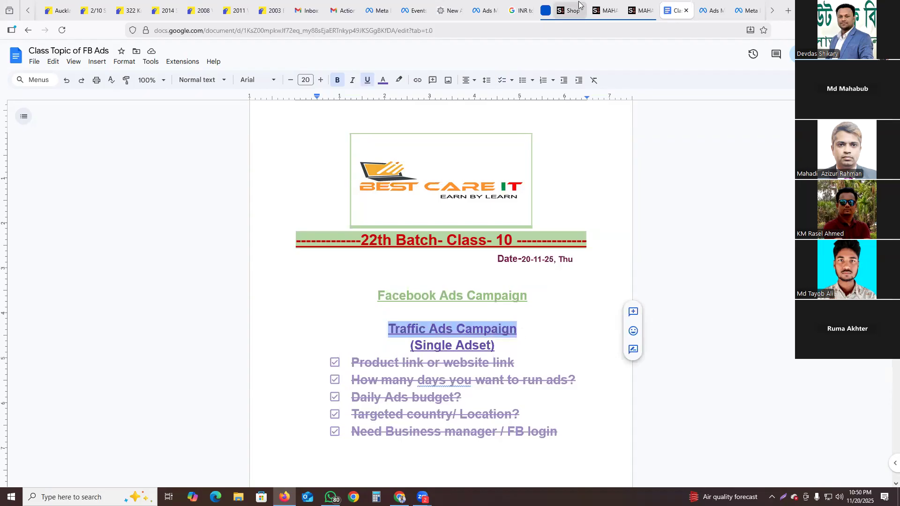
{"action": "left_click", "coordinate": [600, 4]}
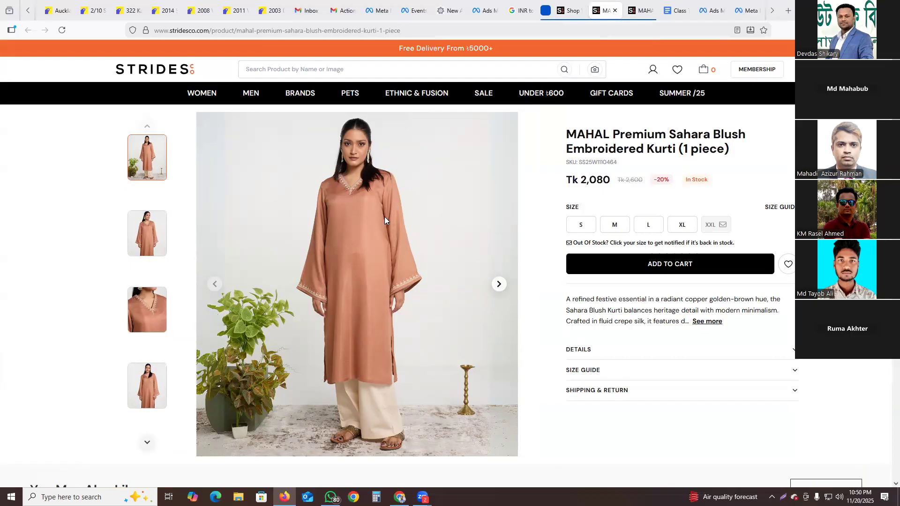
{"action": "left_click", "coordinate": [618, 227]}
{"action": "left_click", "coordinate": [673, 6]}
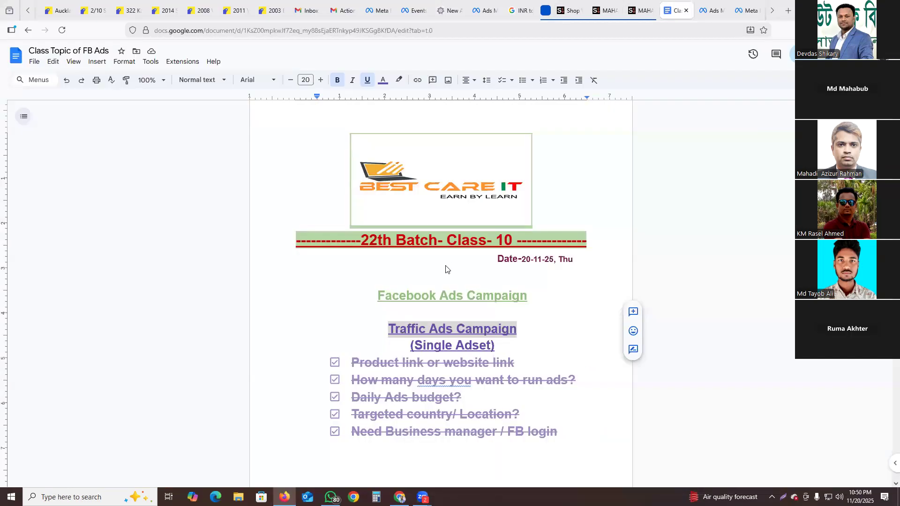
{"action": "left_click", "coordinate": [439, 329]}
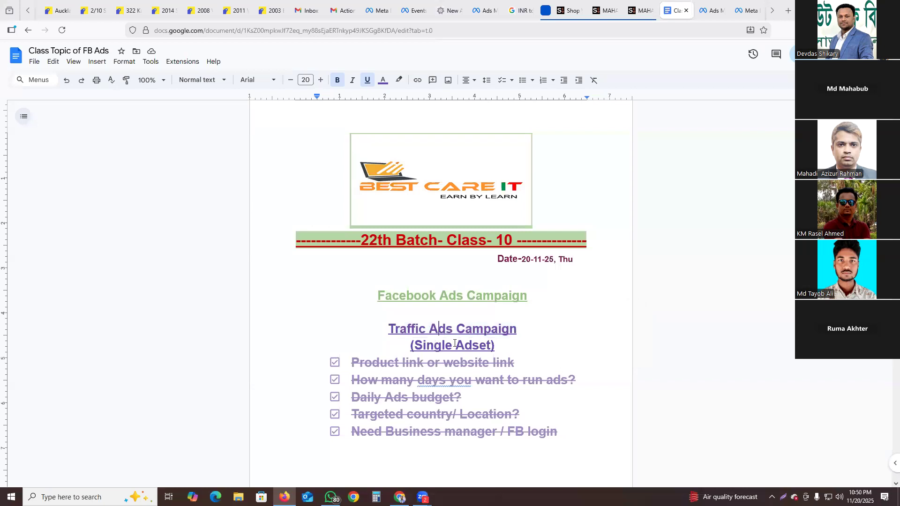
{"action": "left_click_drag", "start_coordinate": [446, 329], "coordinate": [518, 329]}
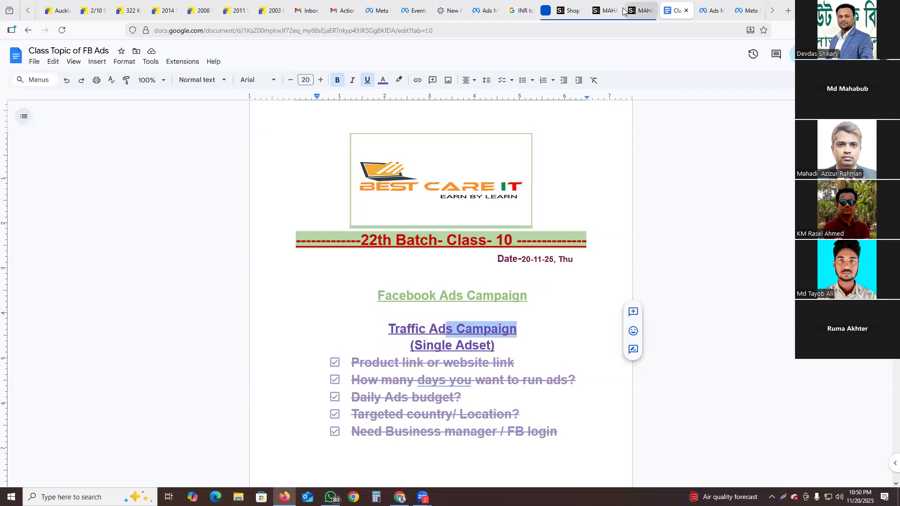
Save the main product photo of the MAHAL Sahara Blush Embroidered Kurti as a PNG image in the Downloads folder
{"action": "left_click", "coordinate": [608, 6]}
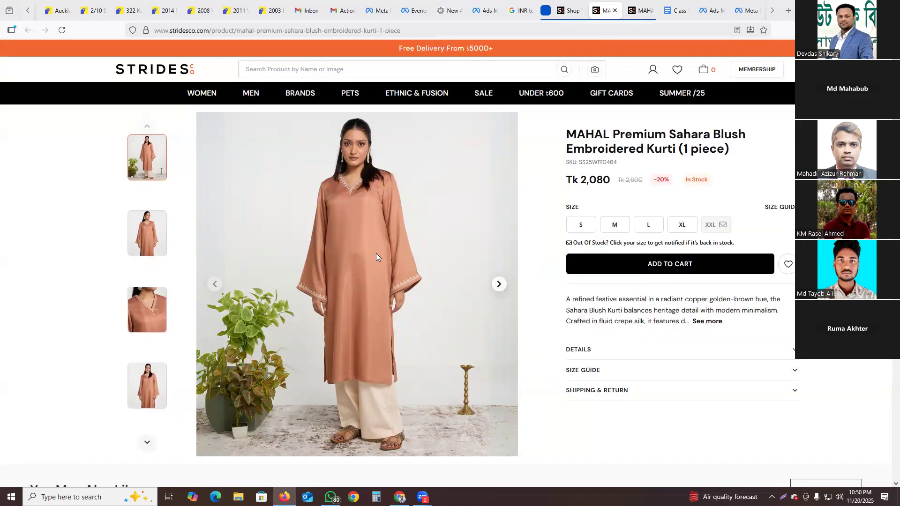
{"action": "right_click", "coordinate": [347, 240]}
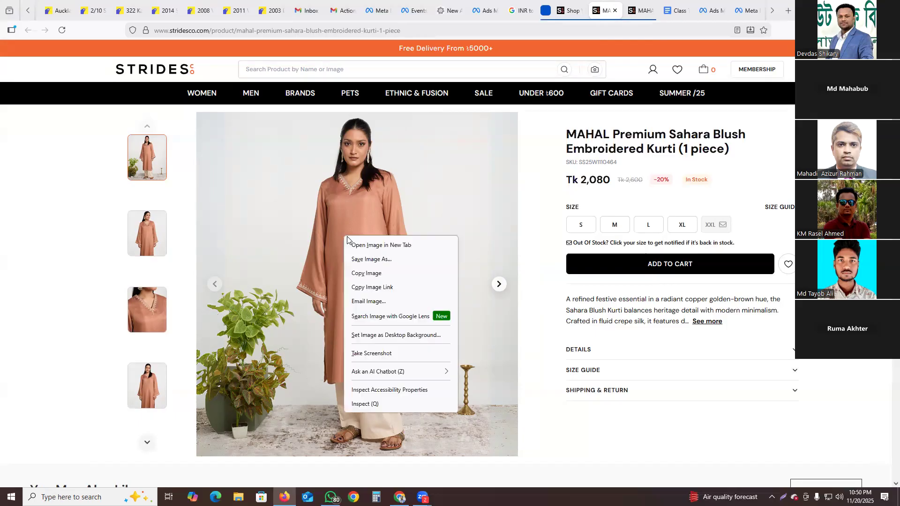
{"action": "left_click", "coordinate": [384, 259]}
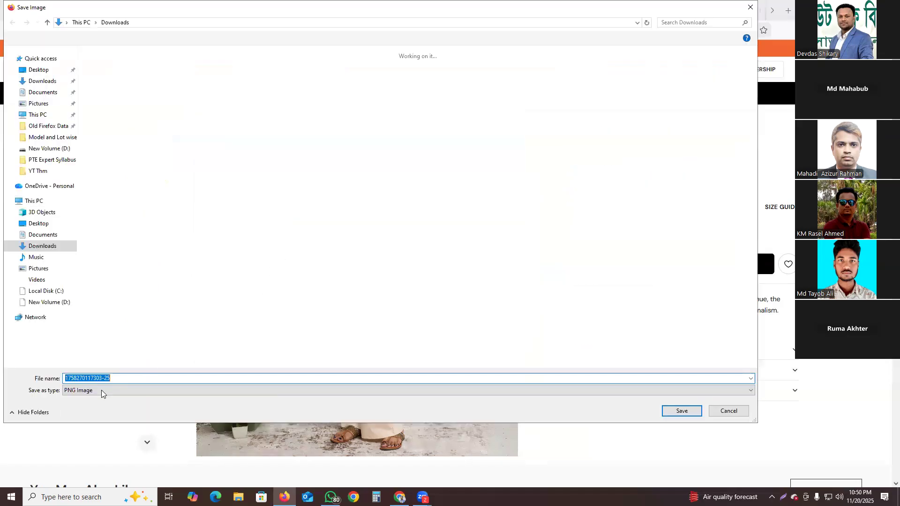
{"action": "left_click", "coordinate": [668, 412]}
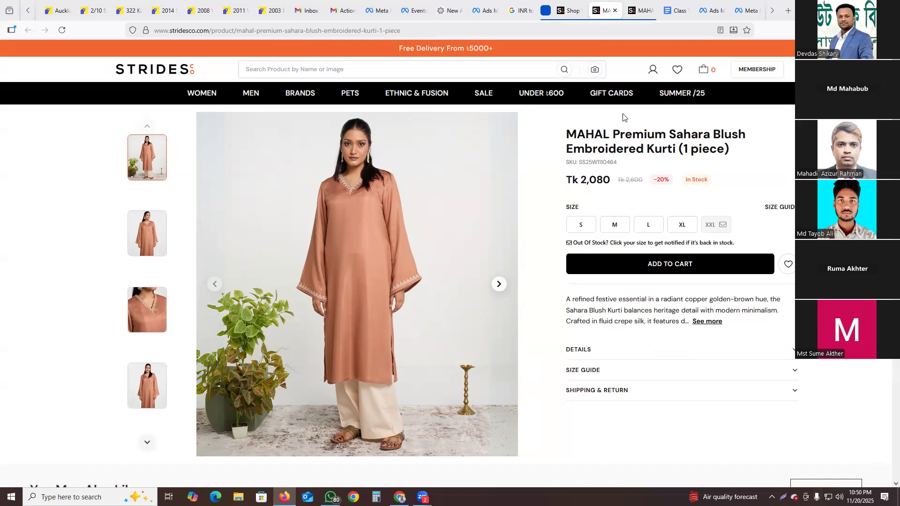
Look through the Saroar Fashion business settings and its list of all tools, and view the ad account's campaign list in Ads Manager
{"action": "left_click", "coordinate": [756, 7]}
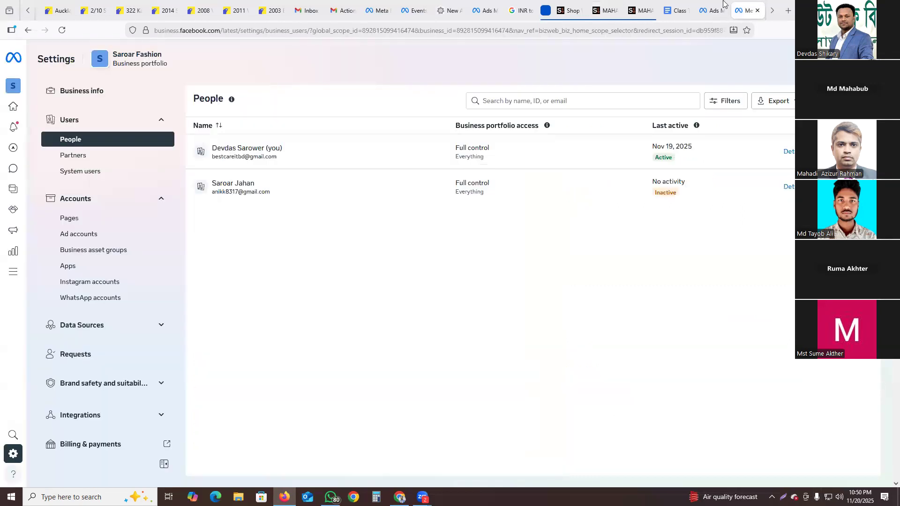
{"action": "left_click", "coordinate": [714, 10]}
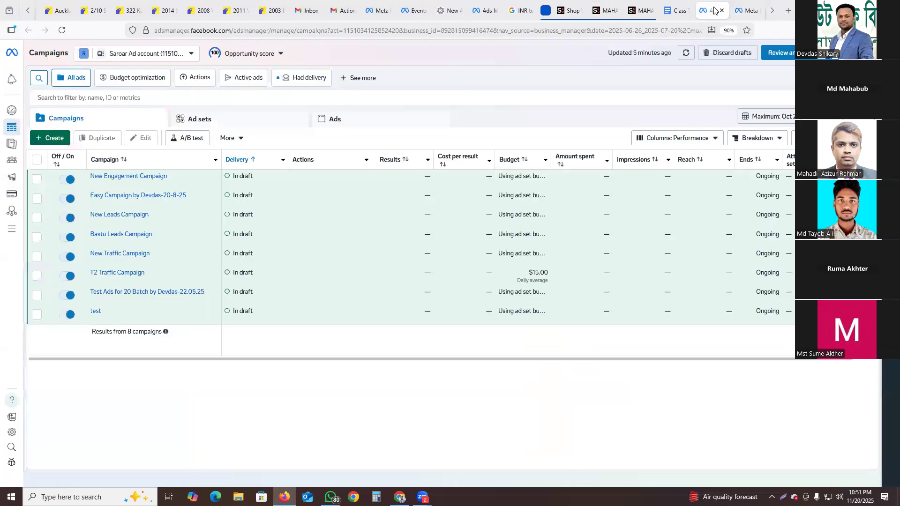
{"action": "left_click", "coordinate": [746, 10]}
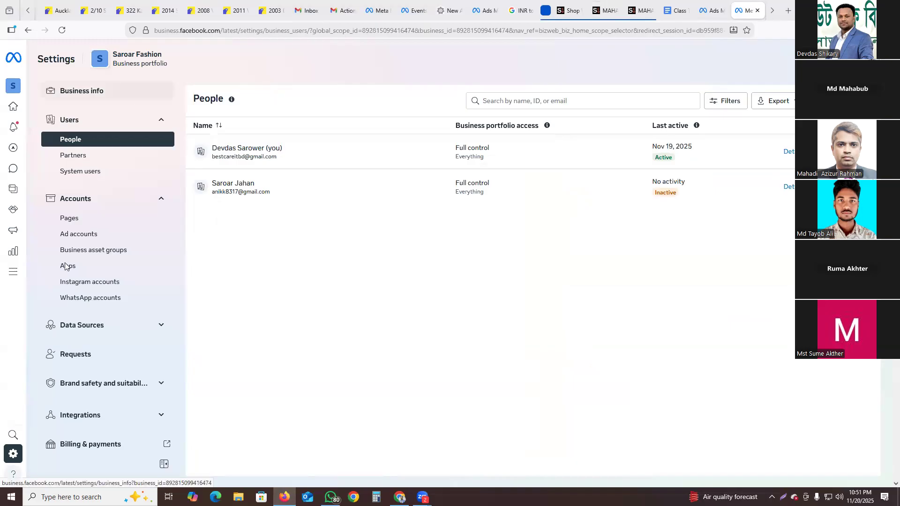
{"action": "mouse_move", "coordinate": [14, 281]}
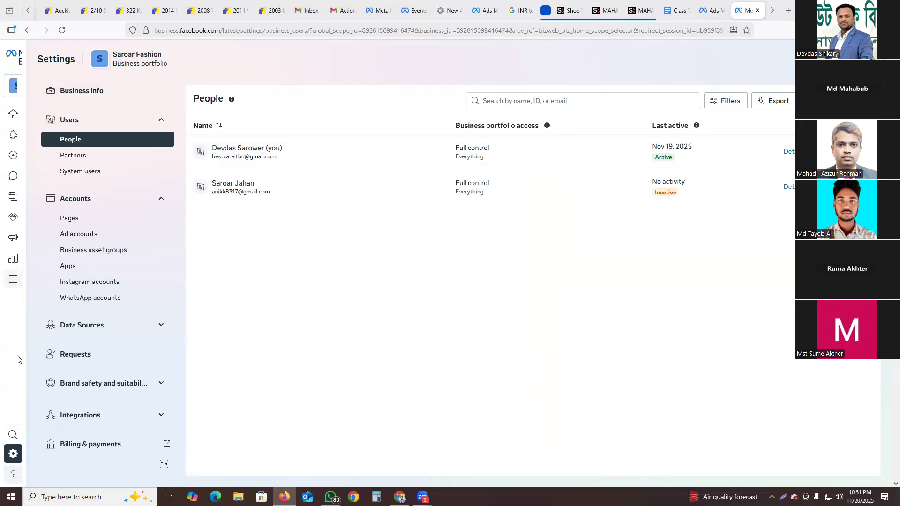
{"action": "left_click", "coordinate": [15, 280]}
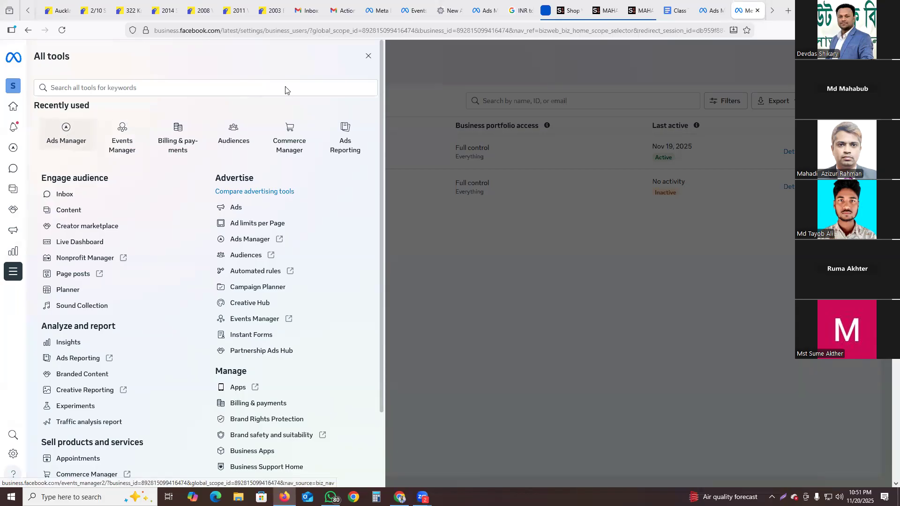
{"action": "left_click", "coordinate": [721, 4]}
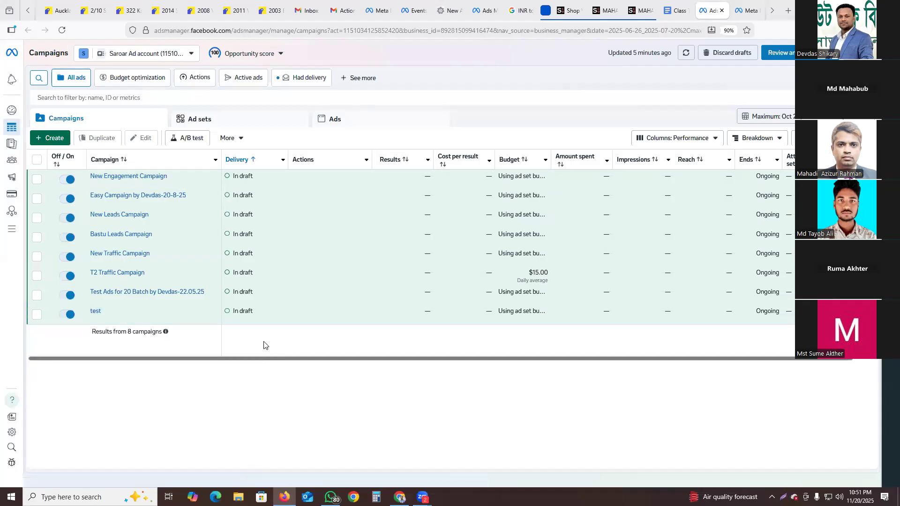
{"action": "key", "text": "ctrl+a"}
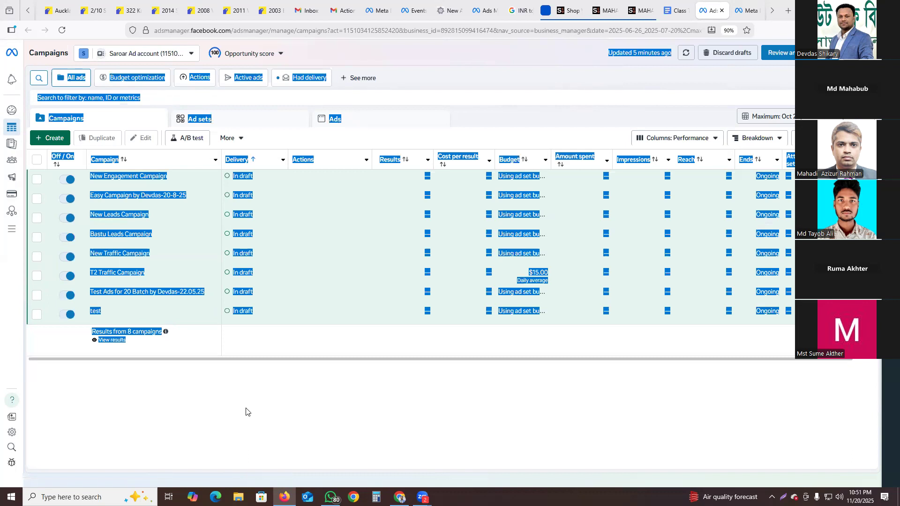
{"action": "left_click", "coordinate": [212, 226]}
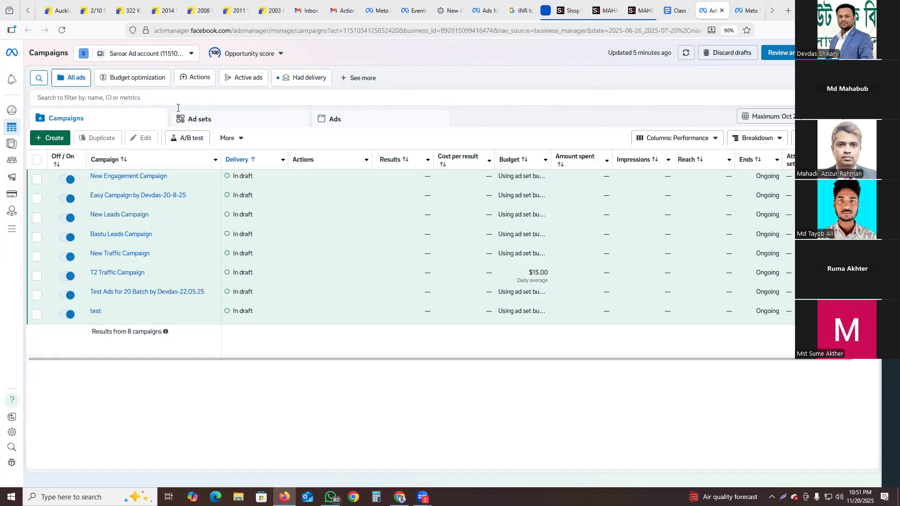
Start creating a new campaign, and review the account info notice and the campaign objective choices
{"action": "left_click", "coordinate": [52, 138]}
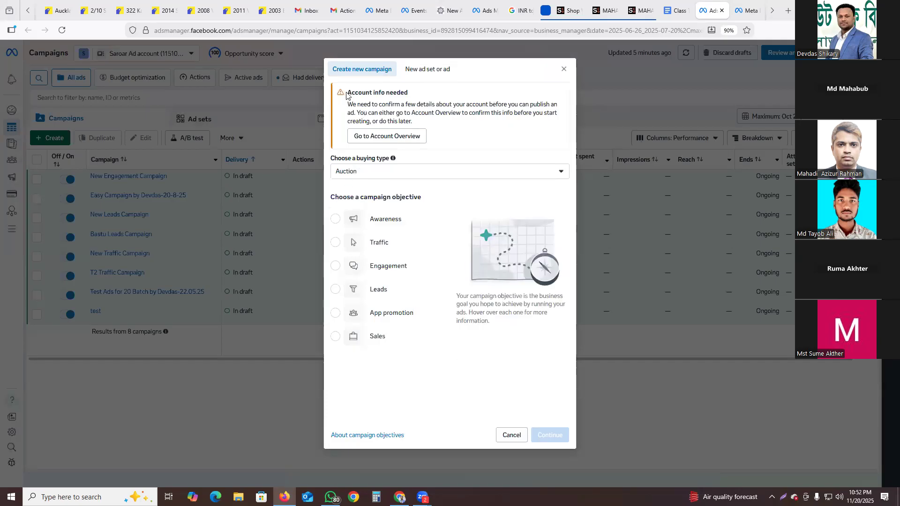
{"action": "left_click_drag", "start_coordinate": [347, 91], "coordinate": [435, 114]}
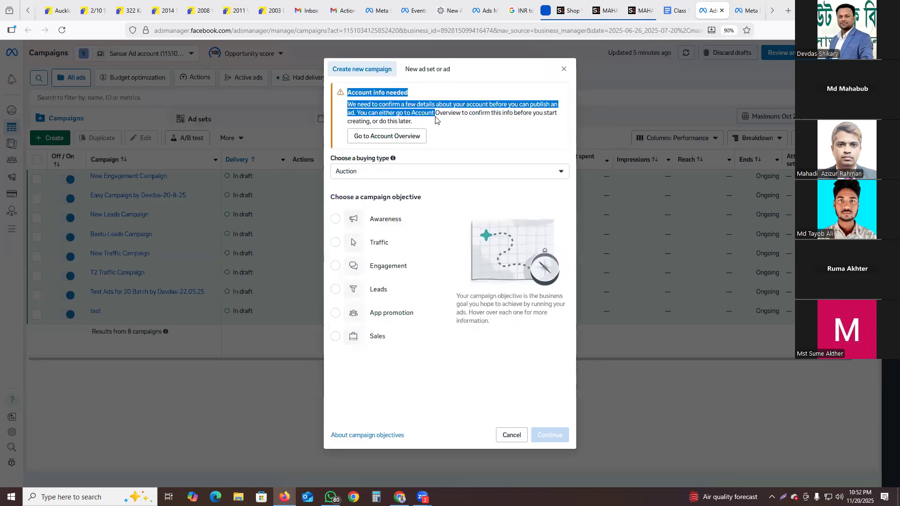
{"action": "left_click", "coordinate": [414, 105]}
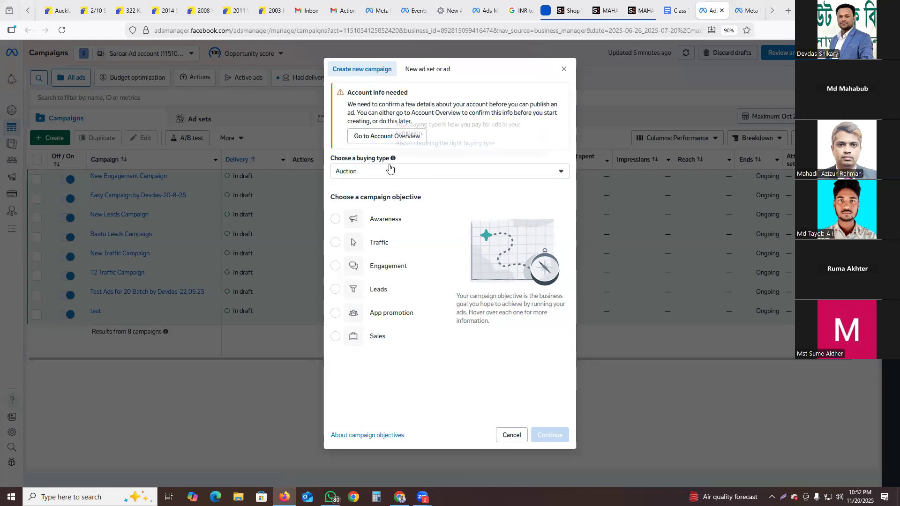
{"action": "left_click_drag", "start_coordinate": [401, 197], "coordinate": [362, 193]}
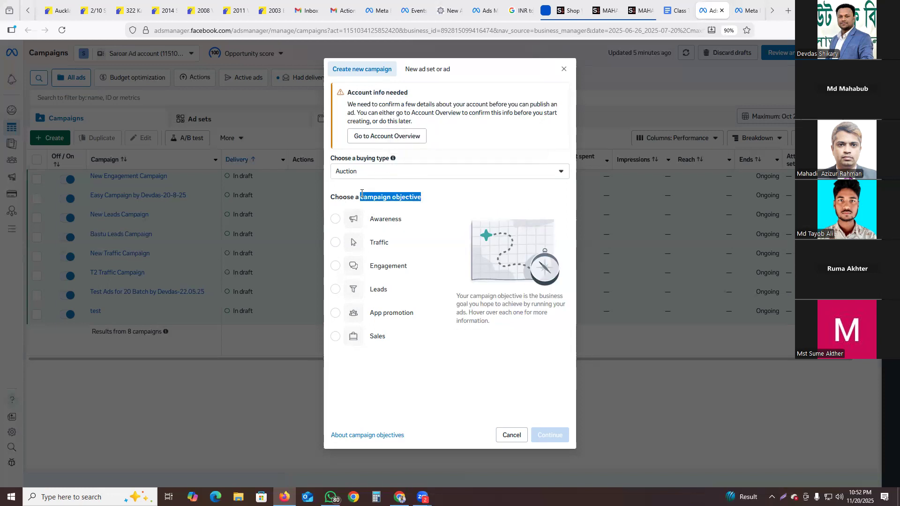
{"action": "left_click", "coordinate": [450, 196]}
{"action": "triple_click", "coordinate": [410, 195]}
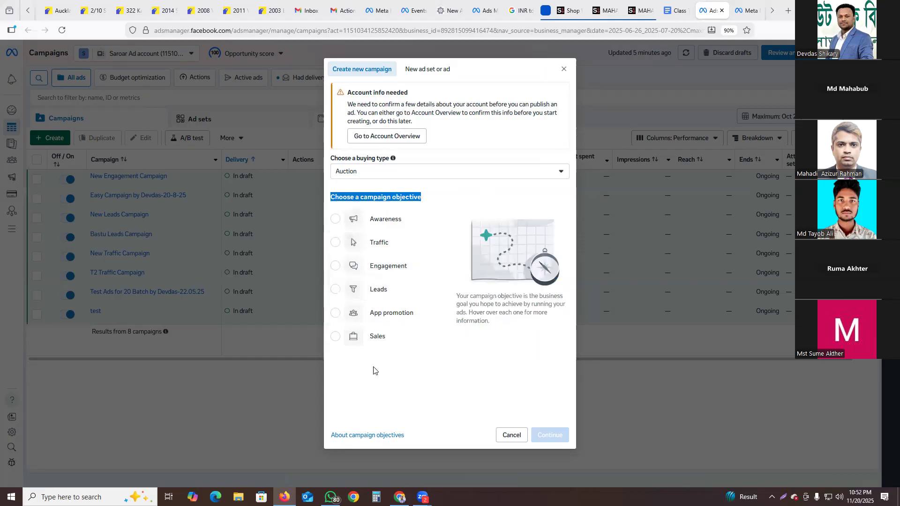
{"action": "left_click", "coordinate": [364, 378]}
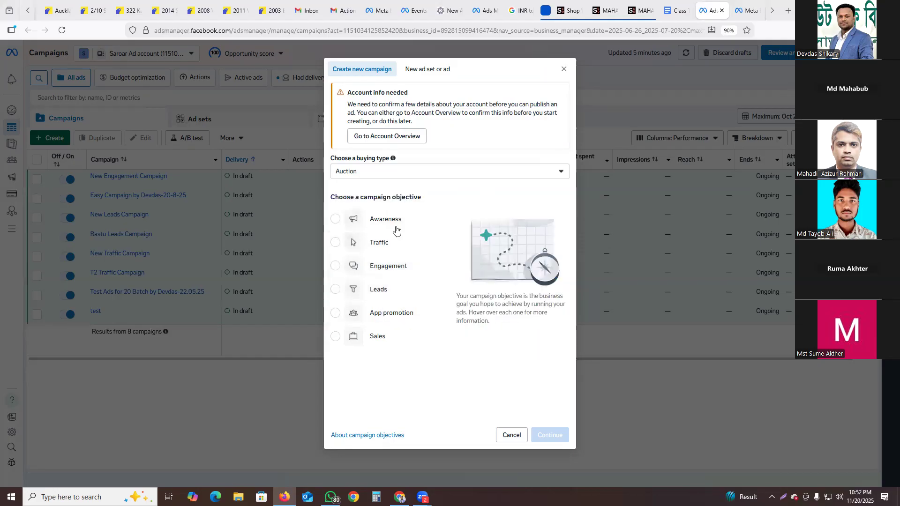
Choose the Traffic campaign objective and continue with the Manual traffic campaign setup
{"action": "left_click", "coordinate": [336, 243]}
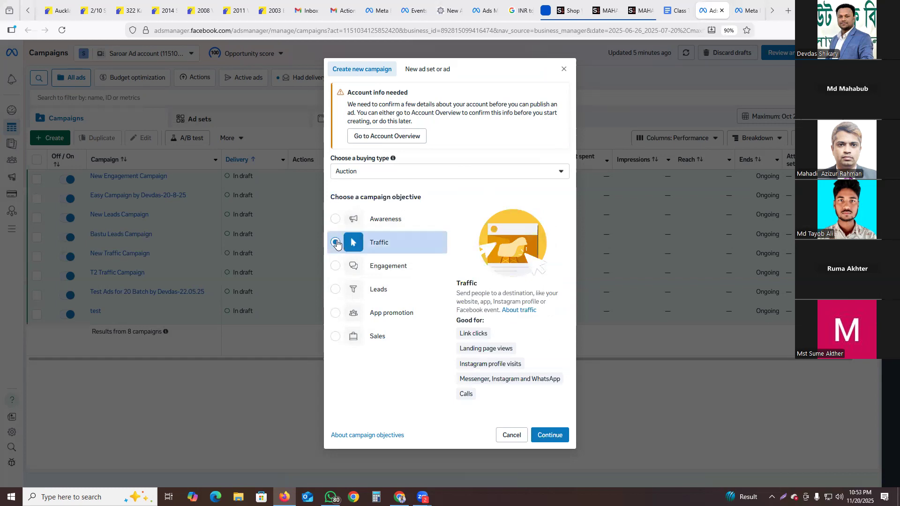
{"action": "left_click", "coordinate": [547, 436]}
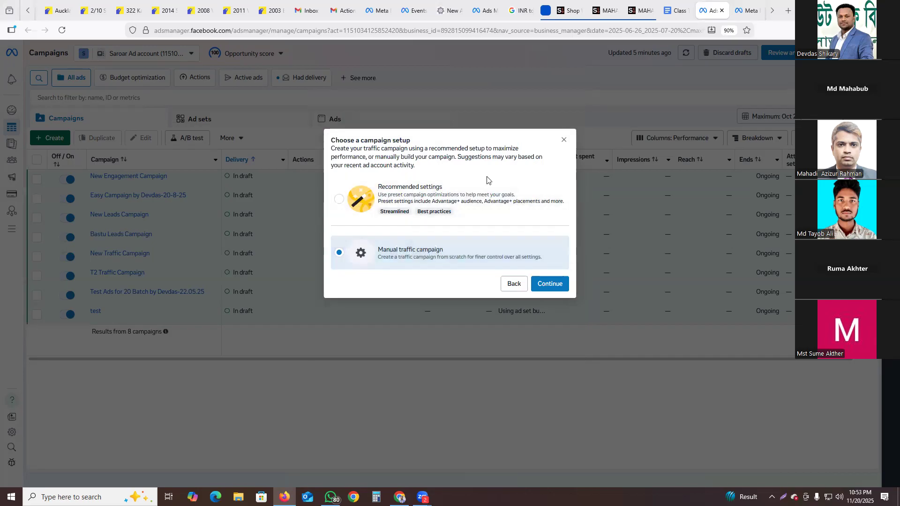
{"action": "mouse_move", "coordinate": [433, 215]}
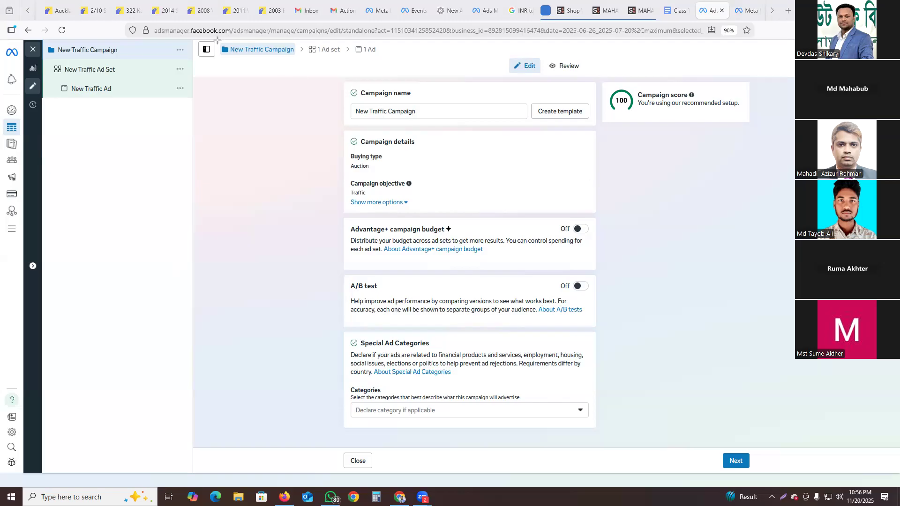
Point out the campaign, ad set and ad levels of the New Traffic Campaign with red screen marks, and clear the marks
{"action": "left_click_drag", "start_coordinate": [217, 40], "coordinate": [399, 62]}
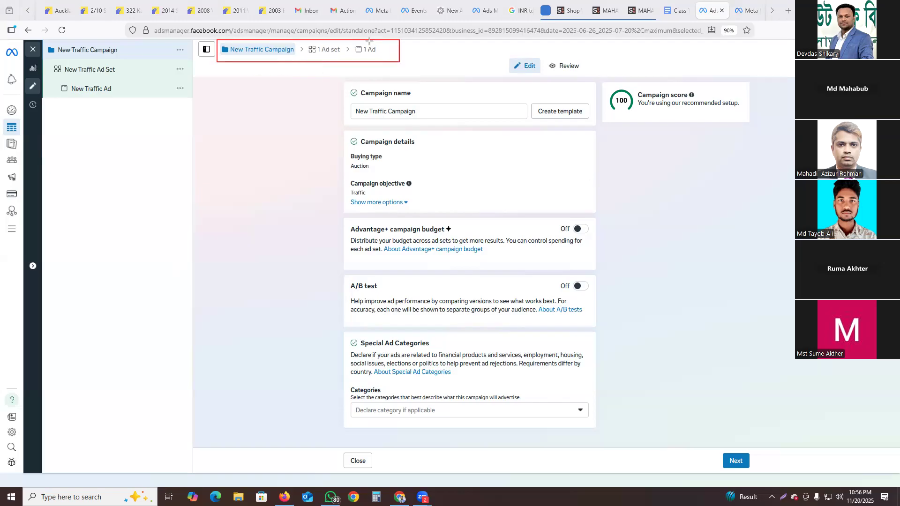
{"action": "left_click_drag", "start_coordinate": [350, 41], "coordinate": [390, 55]}
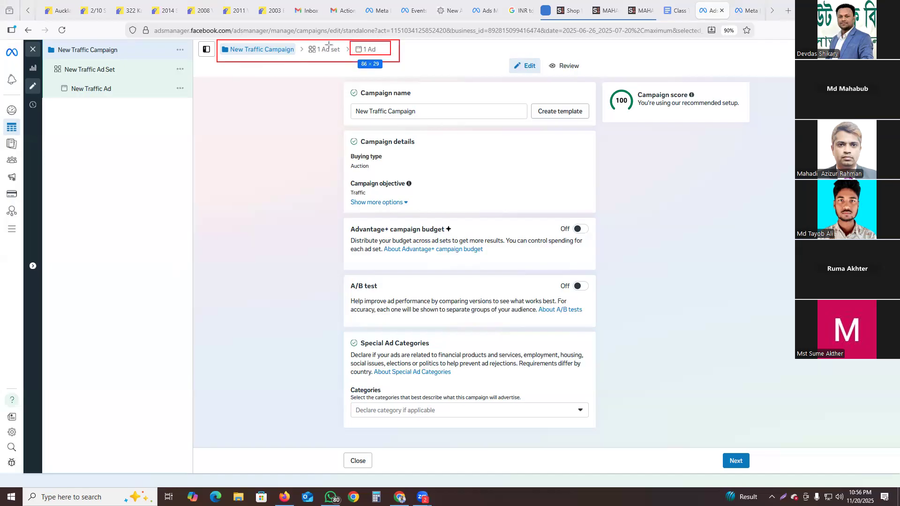
{"action": "left_click_drag", "start_coordinate": [303, 42], "coordinate": [345, 59]}
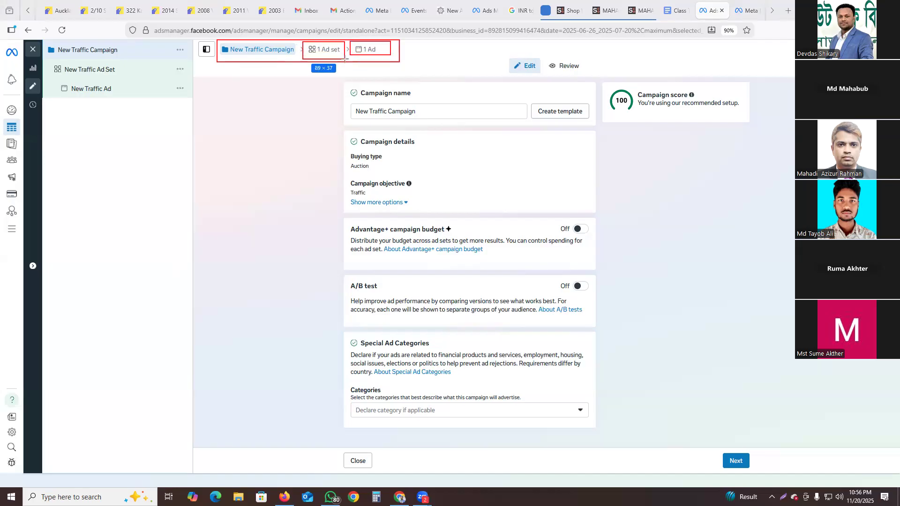
{"action": "left_click_drag", "start_coordinate": [218, 42], "coordinate": [296, 57]}
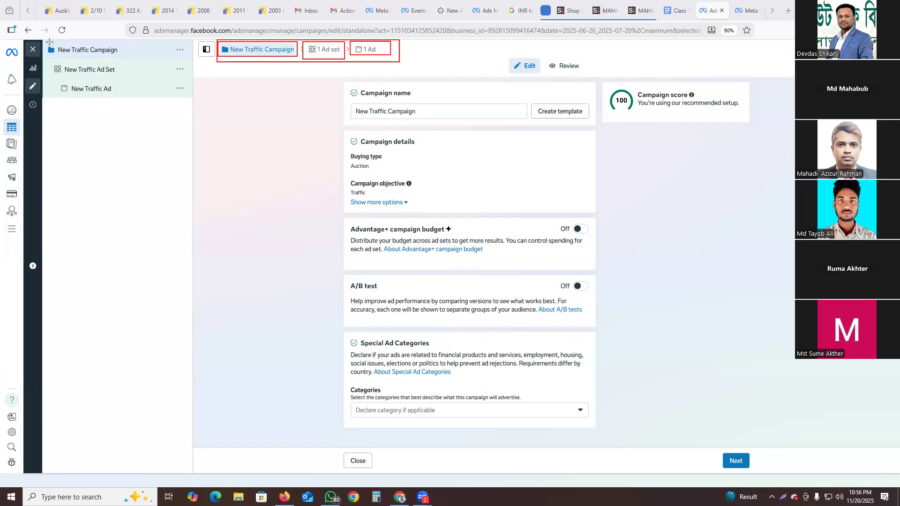
{"action": "left_click_drag", "start_coordinate": [47, 41], "coordinate": [134, 115]}
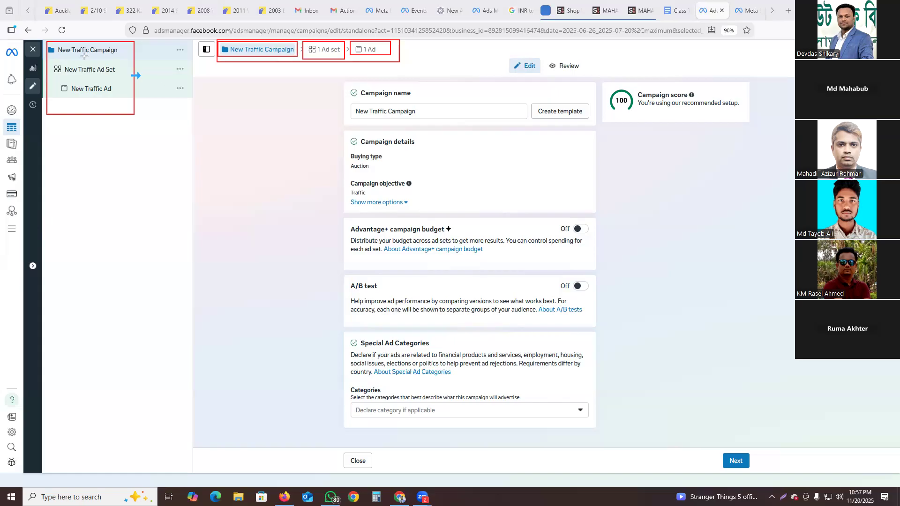
{"action": "mouse_move", "coordinate": [92, 56]}
{"action": "left_mouse_down"}
{"action": "mouse_move", "coordinate": [124, 54]}
{"action": "mouse_move", "coordinate": [104, 74]}
{"action": "mouse_move", "coordinate": [117, 94]}
{"action": "left_mouse_up"}
{"action": "left_click_drag", "start_coordinate": [273, 55], "coordinate": [290, 50]}
{"action": "left_click", "coordinate": [339, 55]}
{"action": "key", "text": "e"}
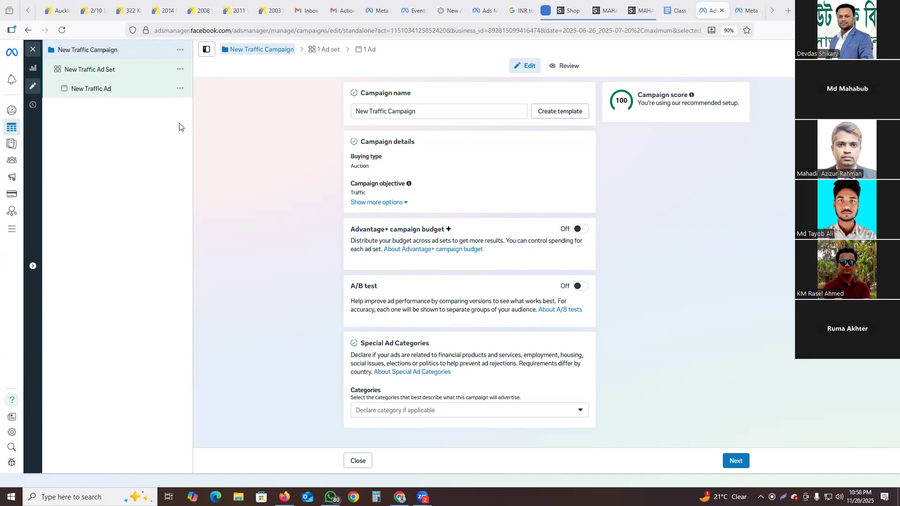
Outline the New Traffic Campaign entry and its campaign-level settings in red, link them with a line, and clear the marks
{"action": "left_click_drag", "start_coordinate": [333, 76], "coordinate": [669, 164]}
{"action": "left_click", "coordinate": [669, 164]}
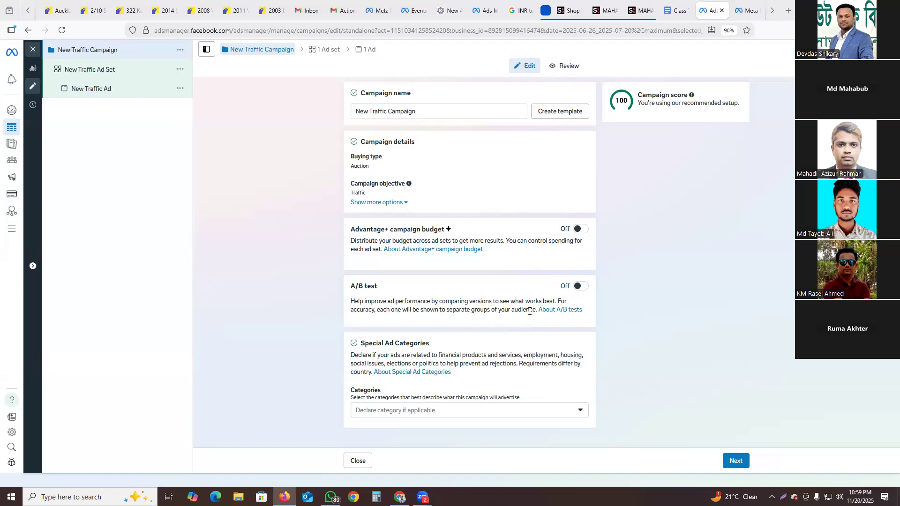
{"action": "left_click_drag", "start_coordinate": [341, 136], "coordinate": [592, 414]}
{"action": "left_click", "coordinate": [757, 273]}
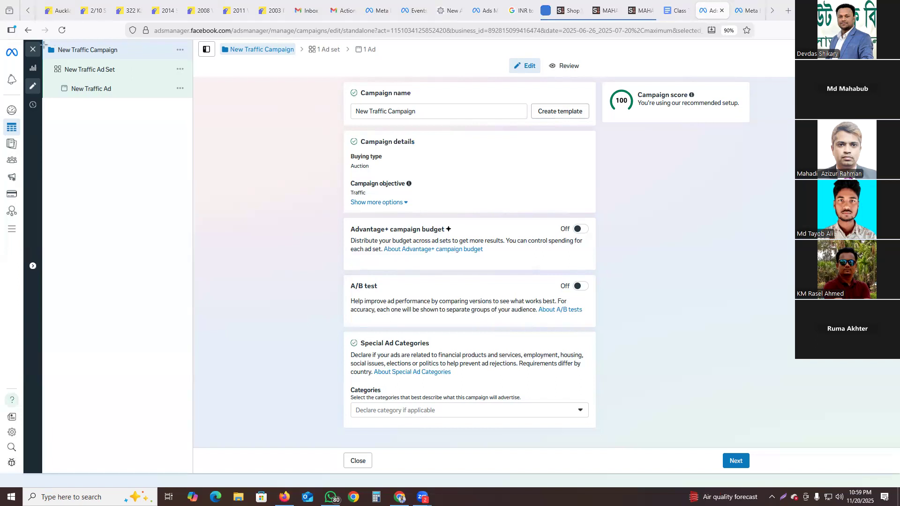
{"action": "left_click_drag", "start_coordinate": [42, 43], "coordinate": [156, 60]}
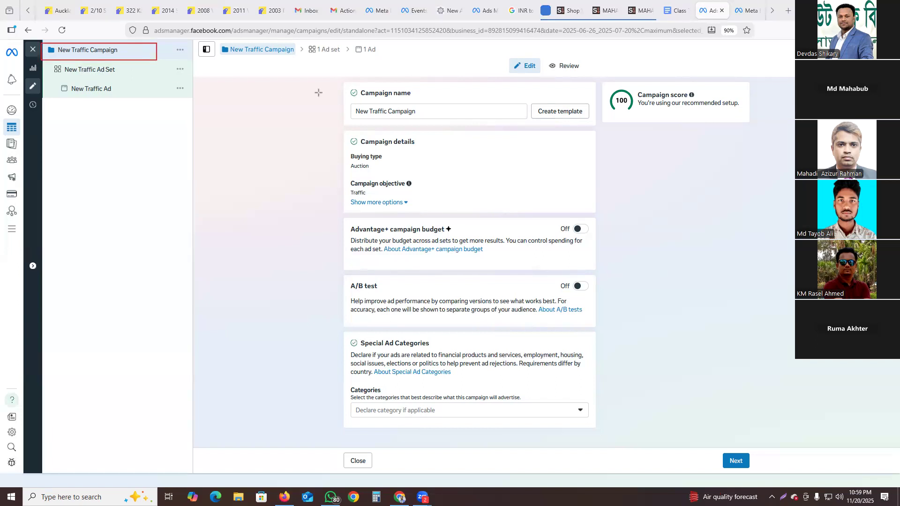
{"action": "mouse_move", "coordinate": [338, 75]}
{"action": "left_mouse_down"}
{"action": "mouse_move", "coordinate": [396, 207]}
{"action": "mouse_move", "coordinate": [578, 413]}
{"action": "mouse_move", "coordinate": [620, 437]}
{"action": "left_mouse_up"}
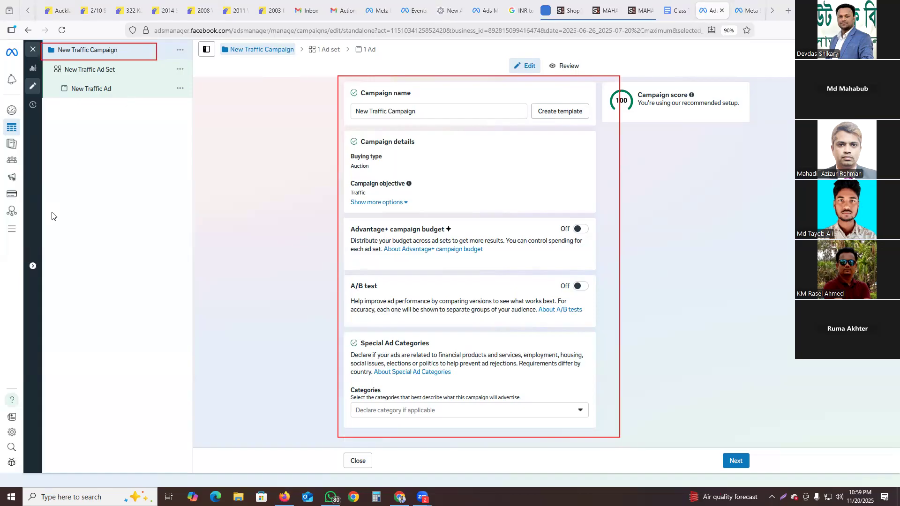
{"action": "left_click_drag", "start_coordinate": [154, 55], "coordinate": [346, 126]}
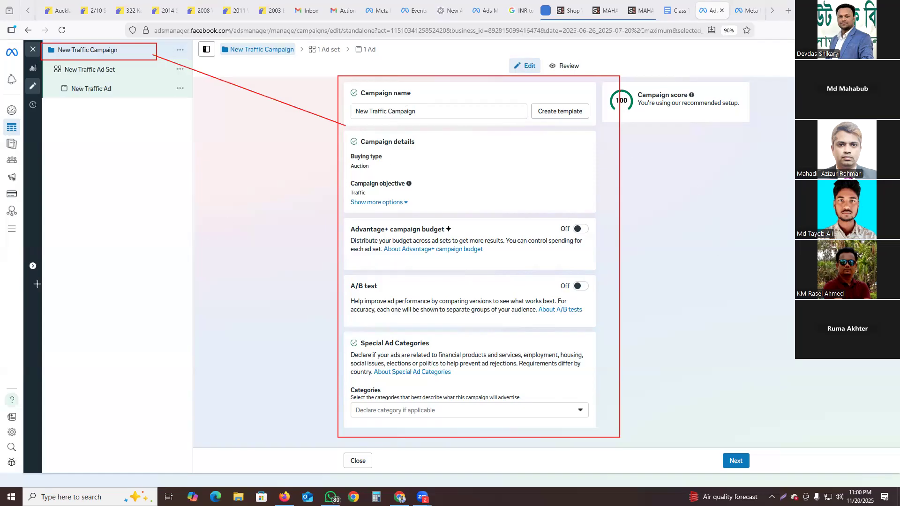
{"action": "key", "text": "e"}
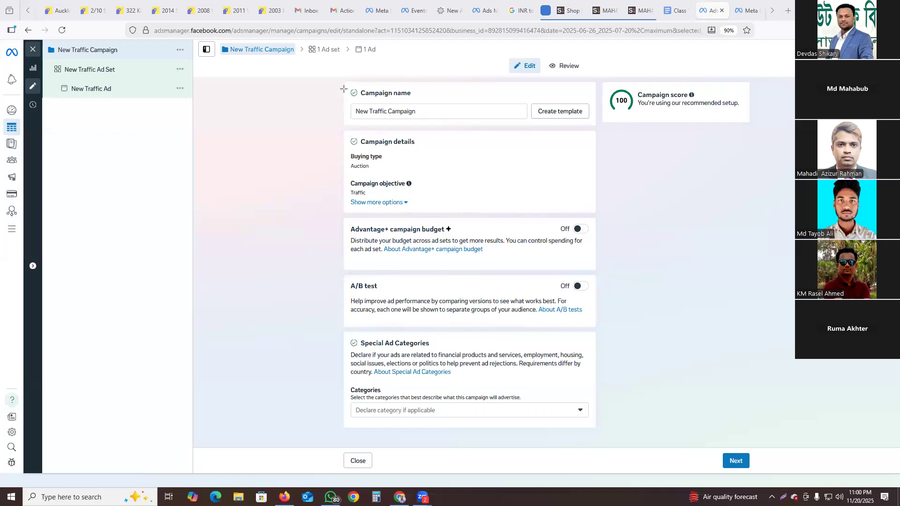
Mark the Campaign name, Campaign details, Advantage+ campaign budget, A/B test and Special Ad Categories sections in red to review them
{"action": "mouse_move", "coordinate": [336, 74]}
{"action": "left_mouse_down"}
{"action": "mouse_move", "coordinate": [571, 121]}
{"action": "mouse_move", "coordinate": [310, 74]}
{"action": "left_mouse_up"}
{"action": "mouse_move", "coordinate": [338, 80]}
{"action": "left_mouse_down"}
{"action": "mouse_move", "coordinate": [371, 104]}
{"action": "mouse_move", "coordinate": [452, 131]}
{"action": "mouse_move", "coordinate": [599, 125]}
{"action": "left_mouse_up"}
{"action": "left_click_drag", "start_coordinate": [338, 130], "coordinate": [333, 327]}
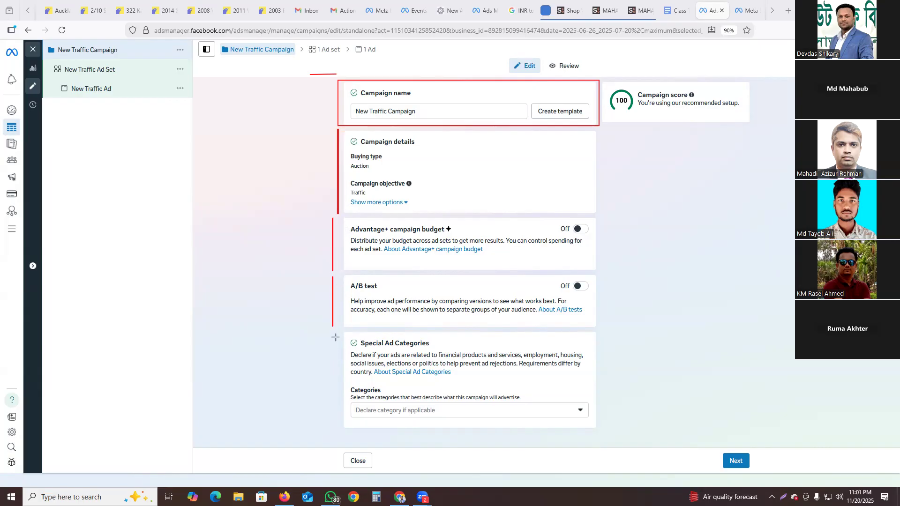
{"action": "left_click_drag", "start_coordinate": [337, 390], "coordinate": [337, 434]}
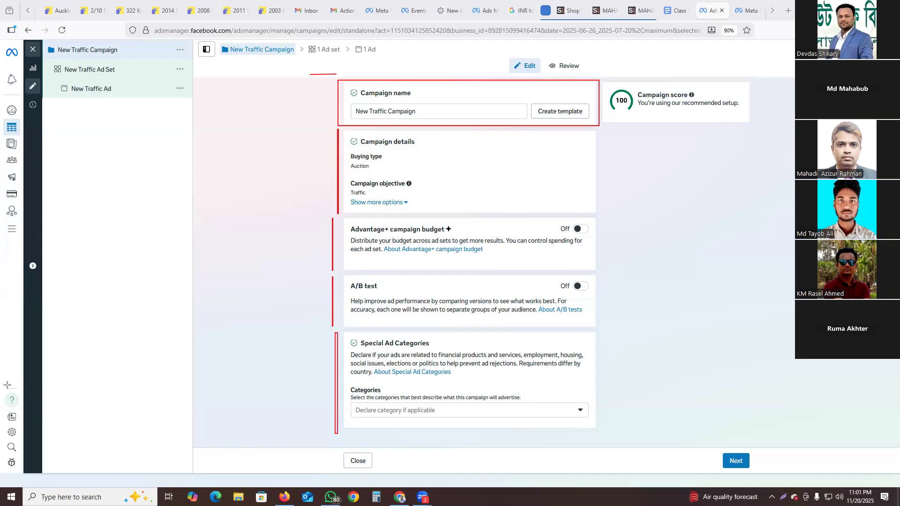
Rename the campaign to "STRIDES Traffic ads by" followed by the advertiser's first name and "-20.11.25"
{"action": "left_click", "coordinate": [427, 108]}
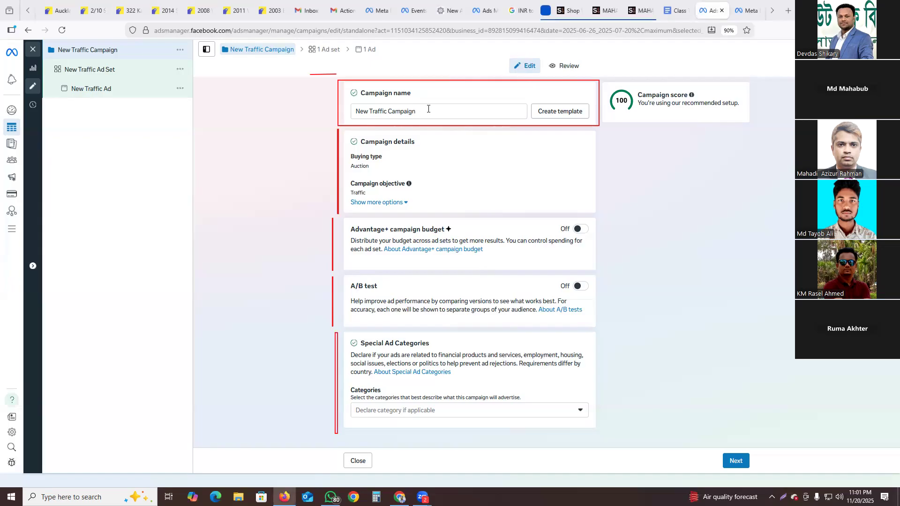
{"action": "left_click_drag", "start_coordinate": [423, 109], "coordinate": [349, 113]}
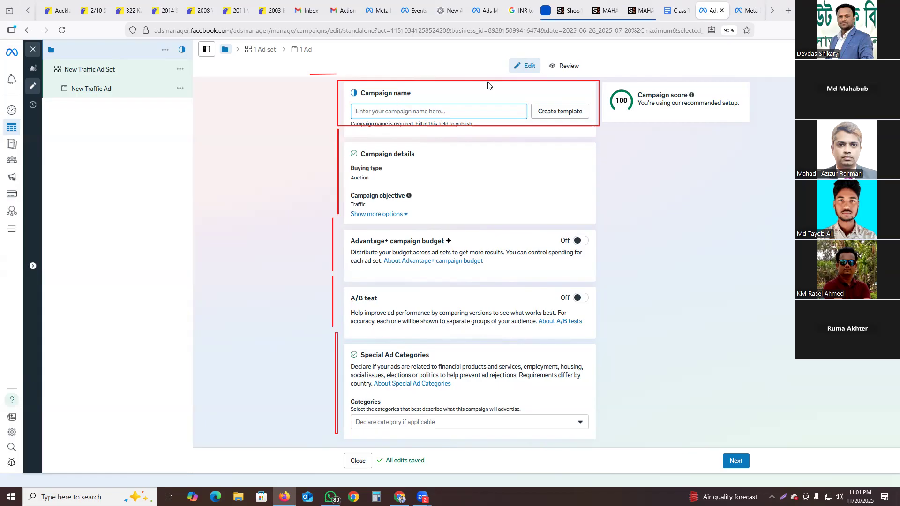
{"action": "left_click", "coordinate": [639, 10]}
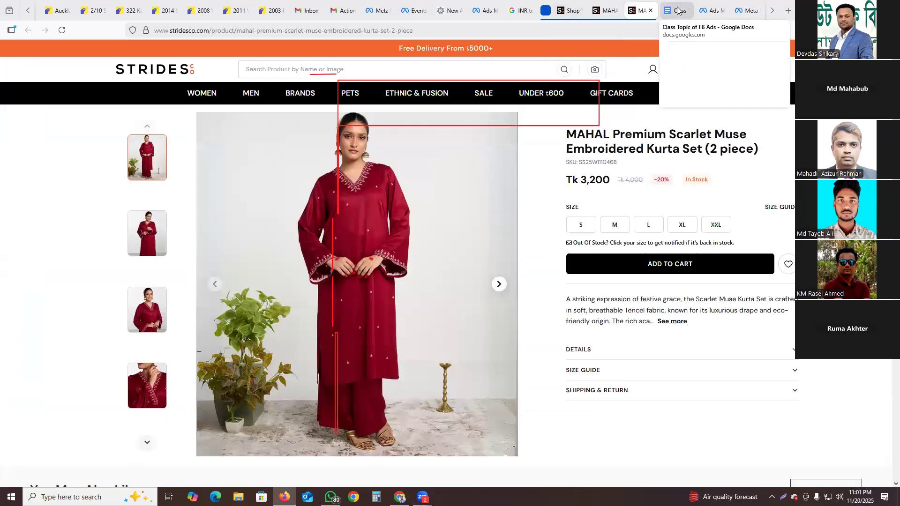
{"action": "left_click", "coordinate": [712, 14]}
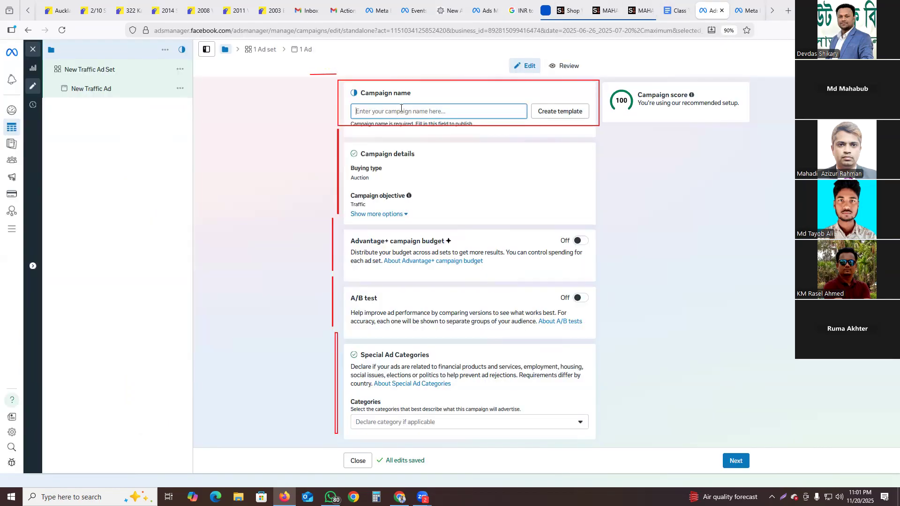
{"action": "type", "text": "STRIDES"}
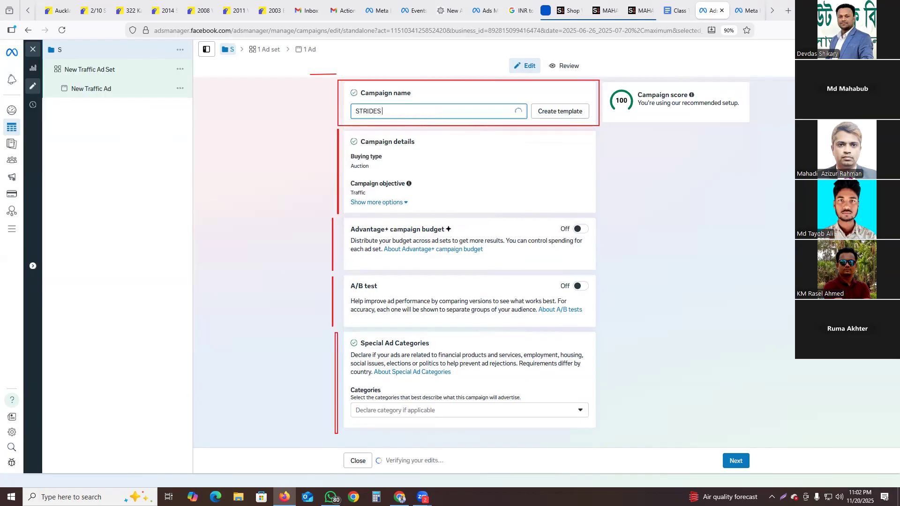
{"action": "type", "text": " Traff"}
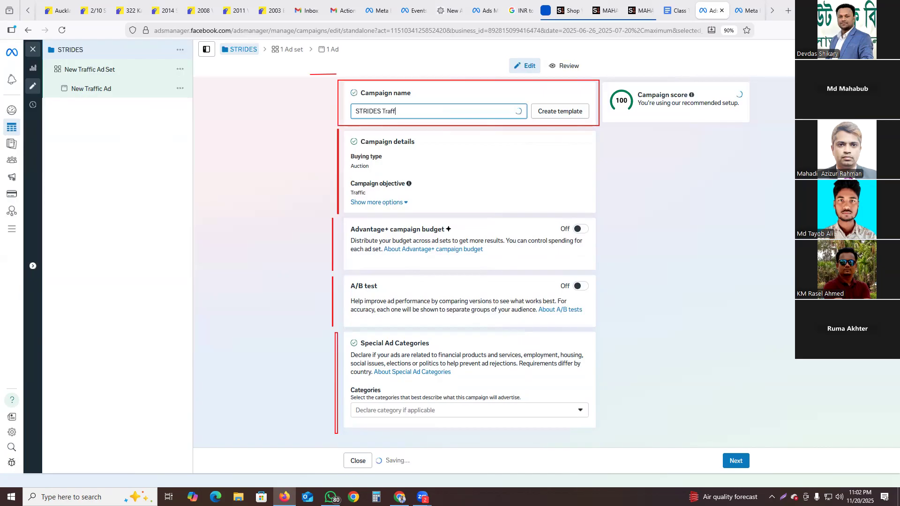
{"action": "type", "text": "ic ads by Devdas-"}
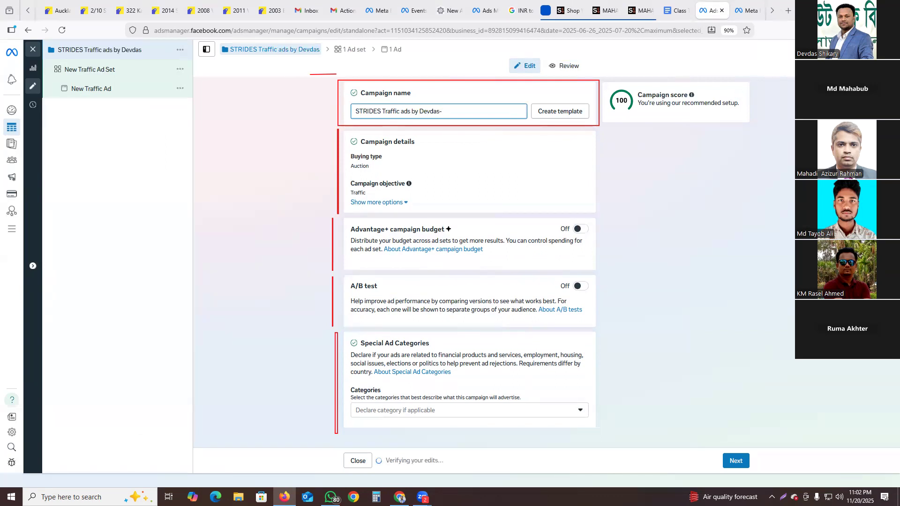
{"action": "type", "text": "20"}
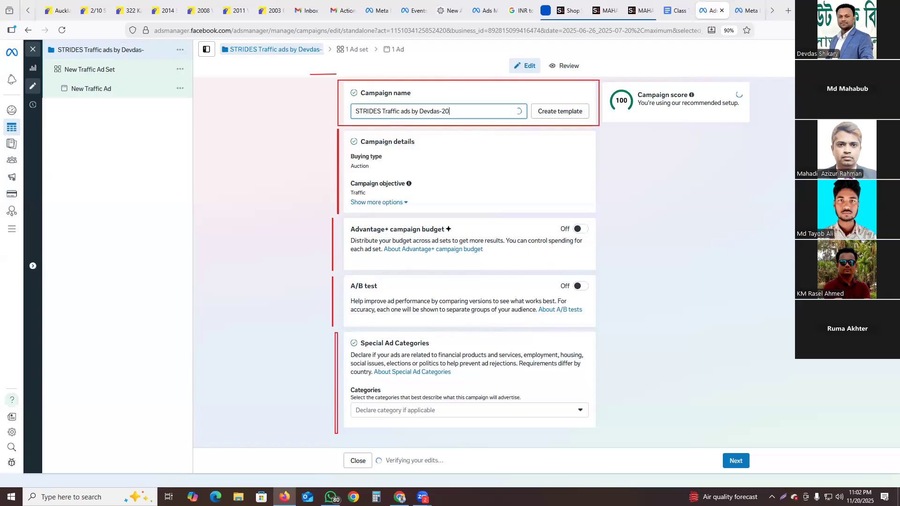
{"action": "type", "text": ".11.25"}
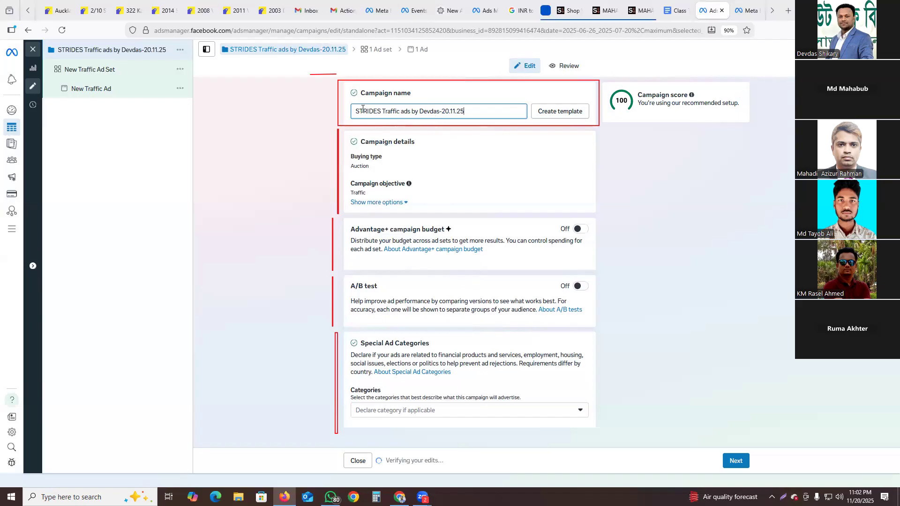
Highlight the date suffix in the campaign name to point out the naming format, and clear the selection
{"action": "double_click", "coordinate": [438, 111]}
{"action": "double_click", "coordinate": [444, 108]}
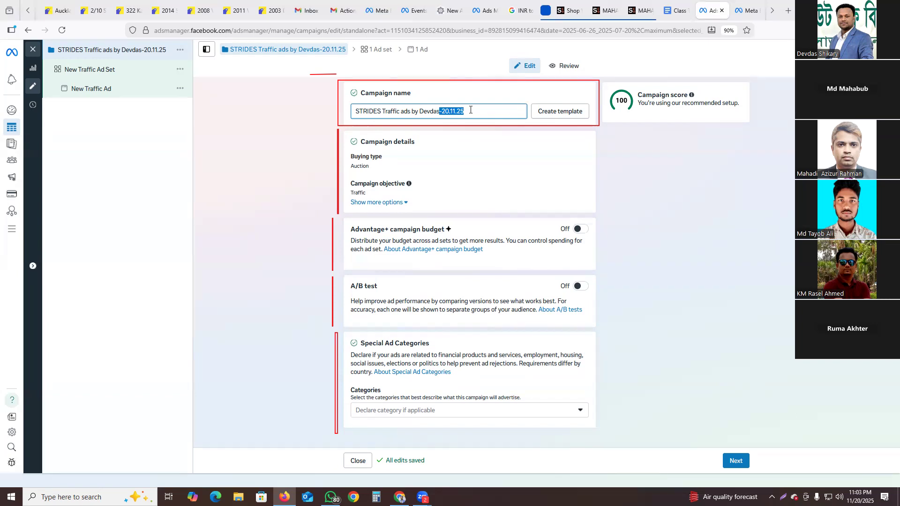
{"action": "left_click", "coordinate": [494, 110]}
{"action": "left_click", "coordinate": [306, 103]}
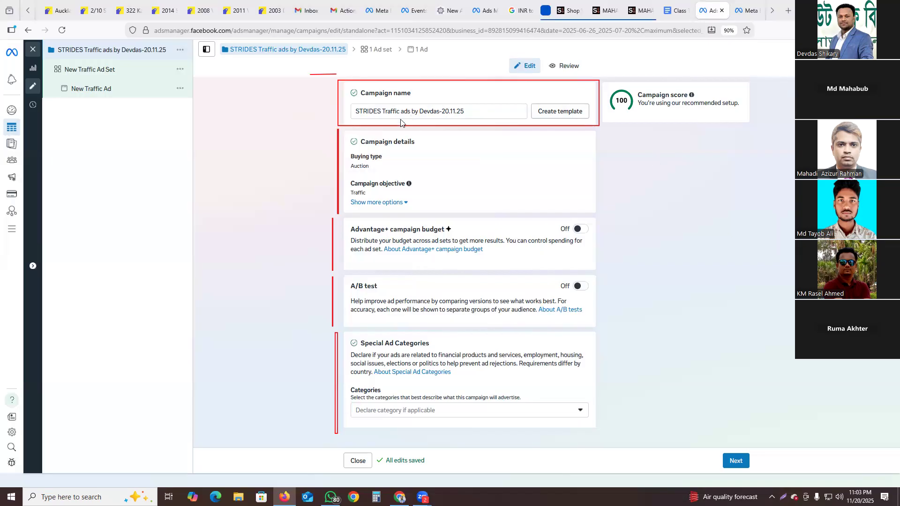
Review the campaign details by highlighting the Auction buying type and Traffic objective, and show the list of available objectives
{"action": "left_click_drag", "start_coordinate": [362, 141], "coordinate": [424, 144]}
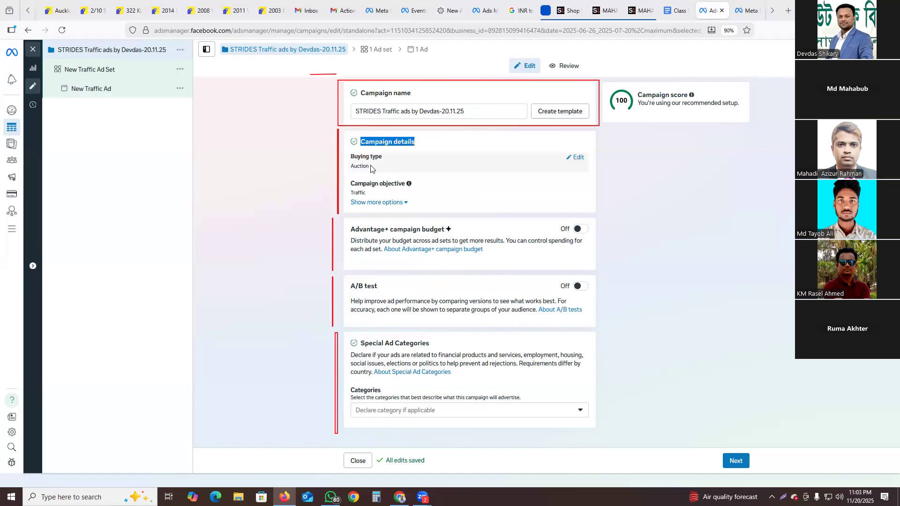
{"action": "left_click_drag", "start_coordinate": [370, 166], "coordinate": [347, 168]}
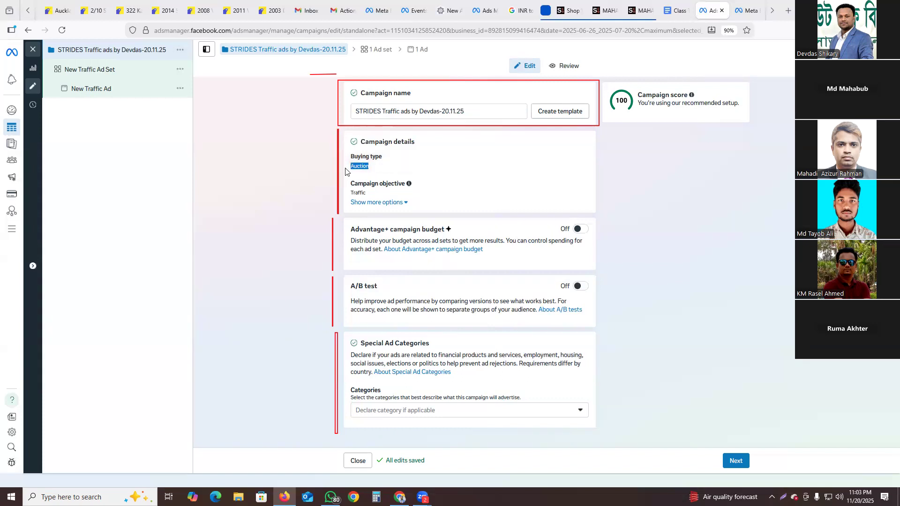
{"action": "left_click", "coordinate": [656, 162]}
{"action": "left_click_drag", "start_coordinate": [376, 167], "coordinate": [347, 167]}
{"action": "left_click", "coordinate": [371, 163]}
{"action": "left_click_drag", "start_coordinate": [351, 184], "coordinate": [404, 188]}
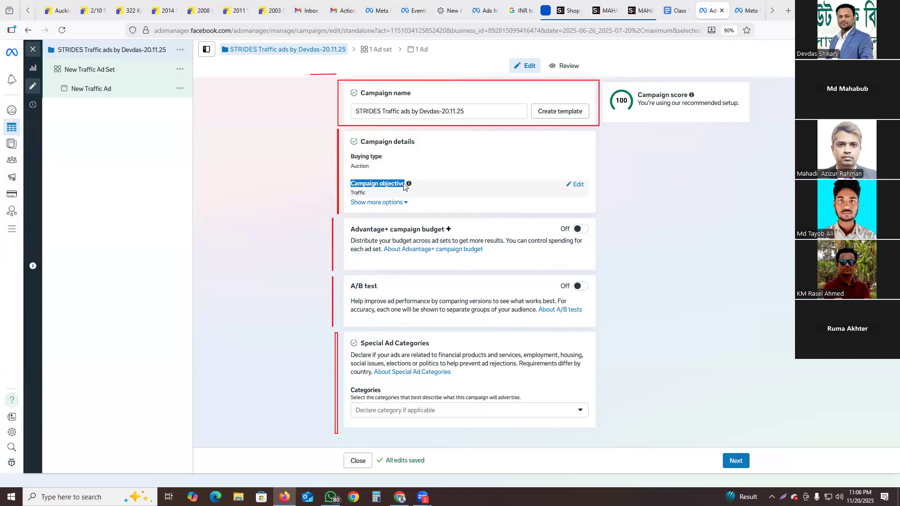
{"action": "left_click_drag", "start_coordinate": [367, 194], "coordinate": [353, 194]}
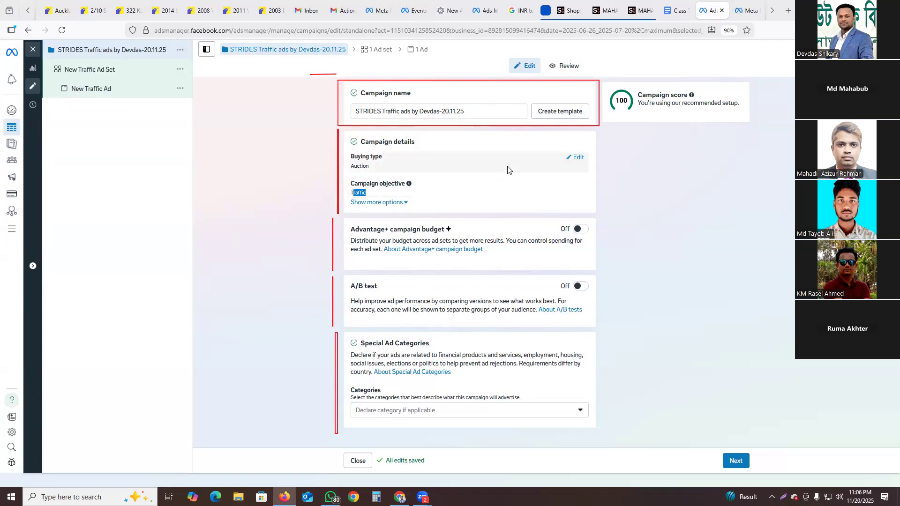
{"action": "left_click", "coordinate": [578, 185]}
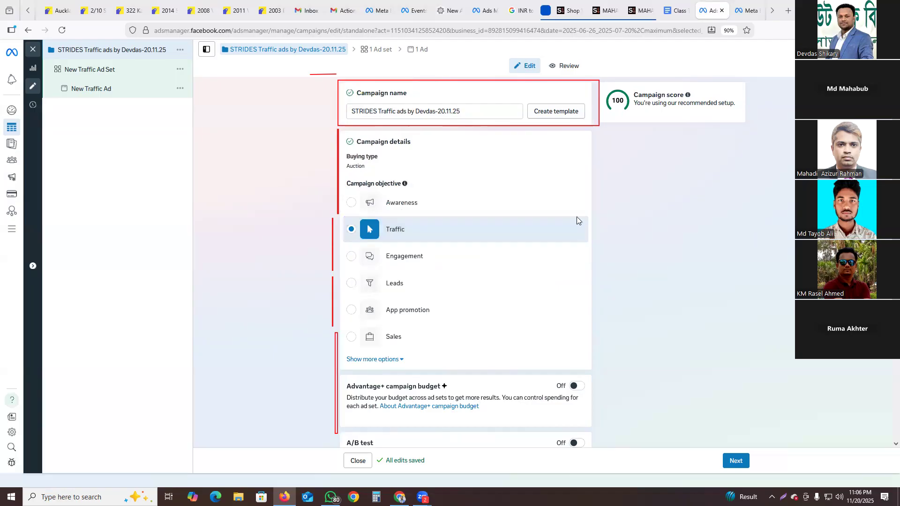
{"action": "left_click_drag", "start_coordinate": [380, 142], "coordinate": [408, 139]}
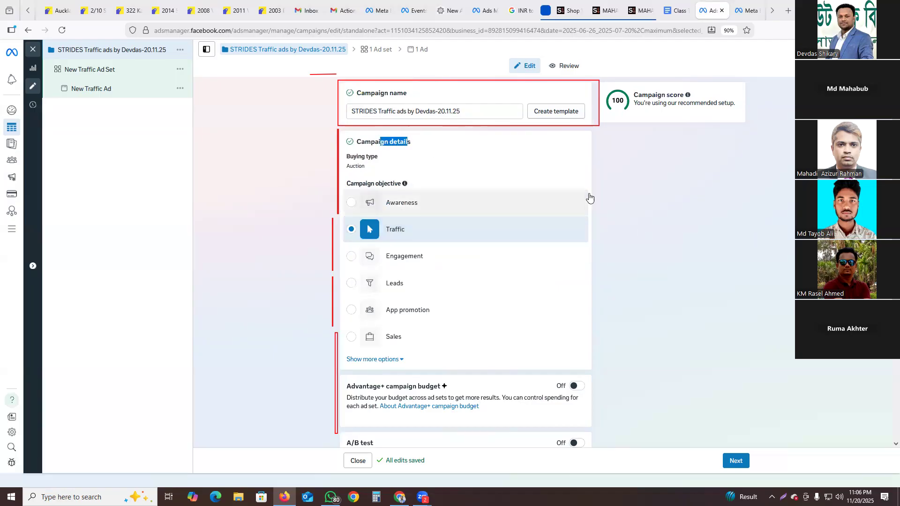
Highlight the Advantage+ campaign budget heading and clear all the red screen marks
{"action": "scroll", "coordinate": [451, 223], "scroll_direction": "down", "scroll_amount": 3}
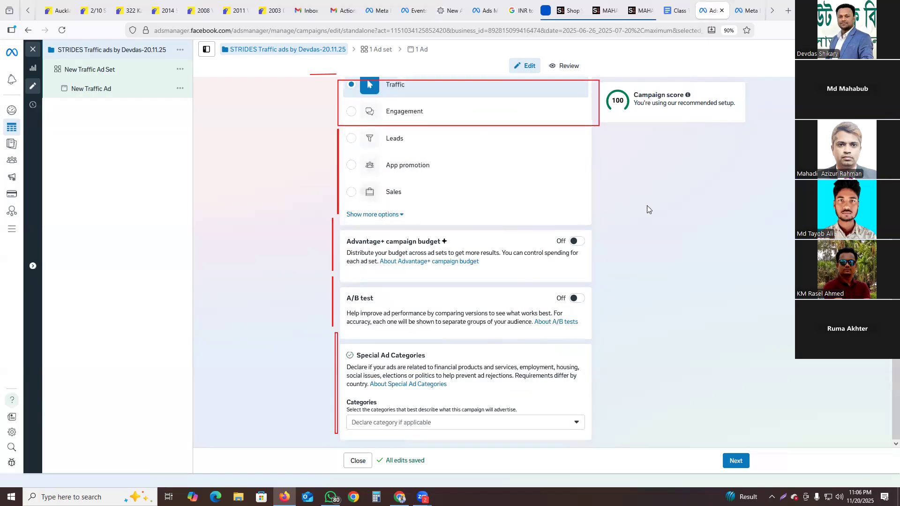
{"action": "left_click_drag", "start_coordinate": [348, 241], "coordinate": [445, 239]}
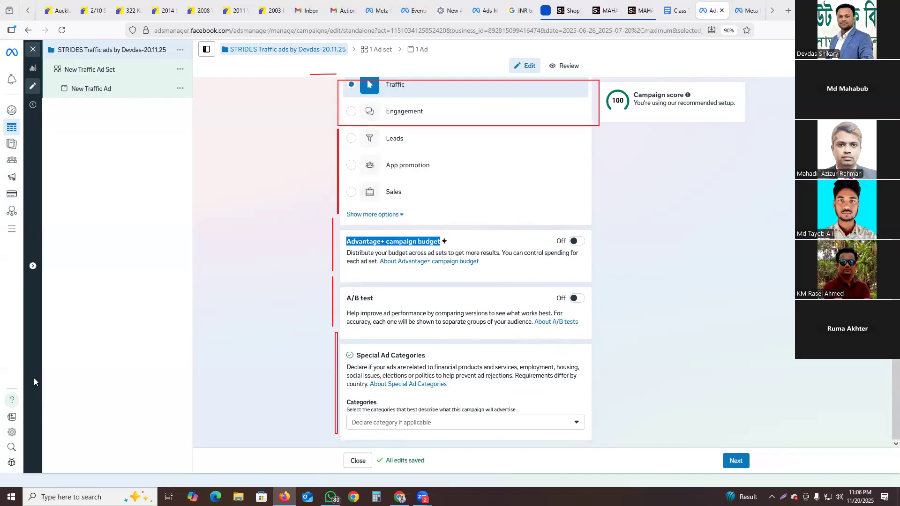
{"action": "left_click", "coordinate": [54, 301]}
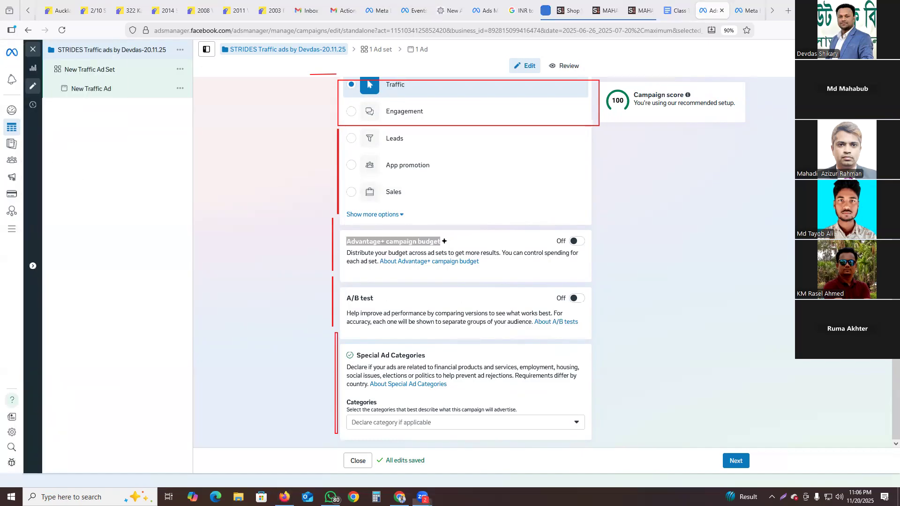
{"action": "left_click", "coordinate": [34, 300]}
{"action": "left_click", "coordinate": [647, 188]}
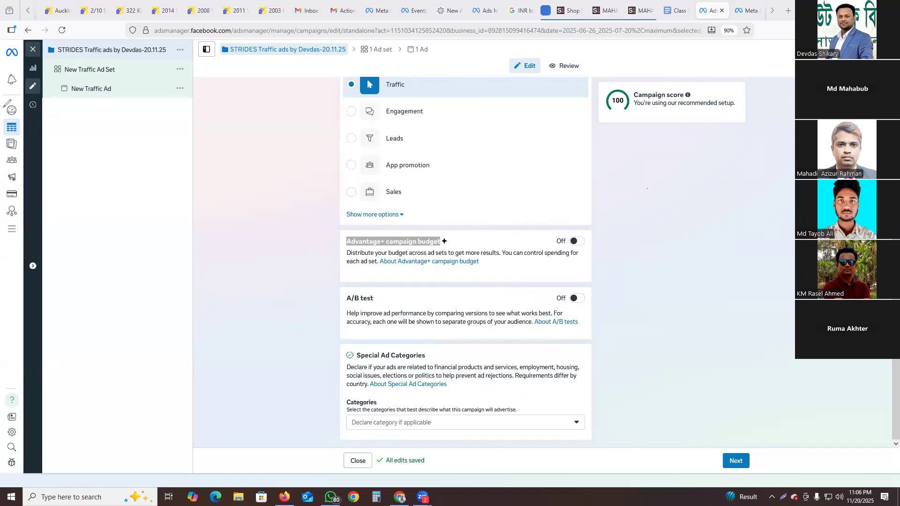
{"action": "left_click", "coordinate": [384, 238]}
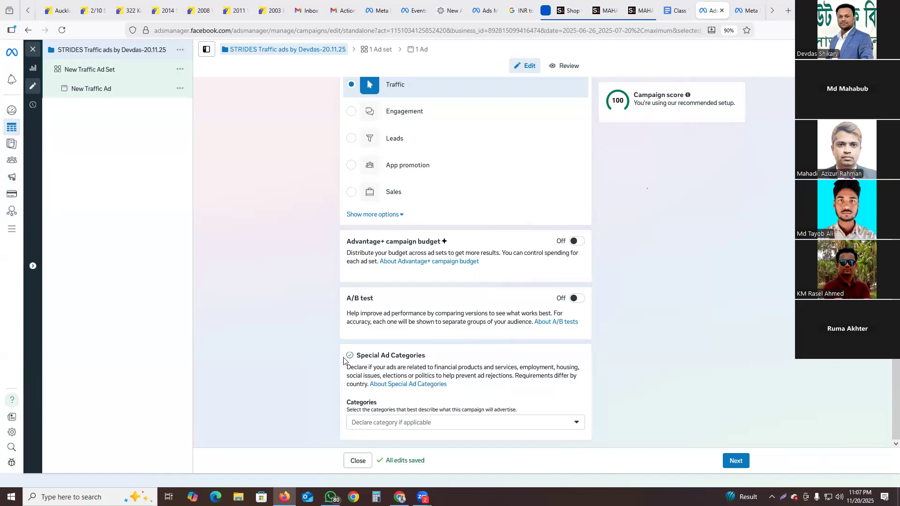
Examine the Special Ad Categories options and compare them with the MAHAL Premium Sahara Blush Embroidered Kurti product page
{"action": "triple_click", "coordinate": [428, 357]}
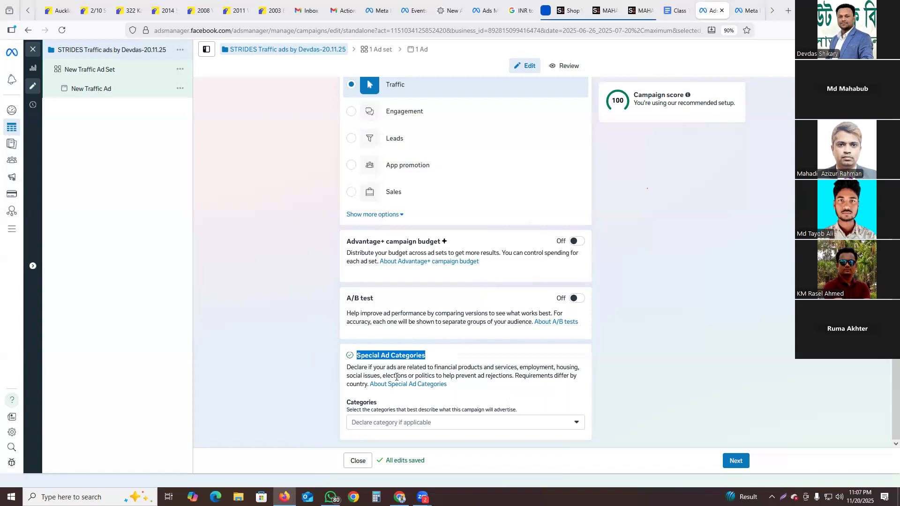
{"action": "left_click", "coordinate": [690, 372]}
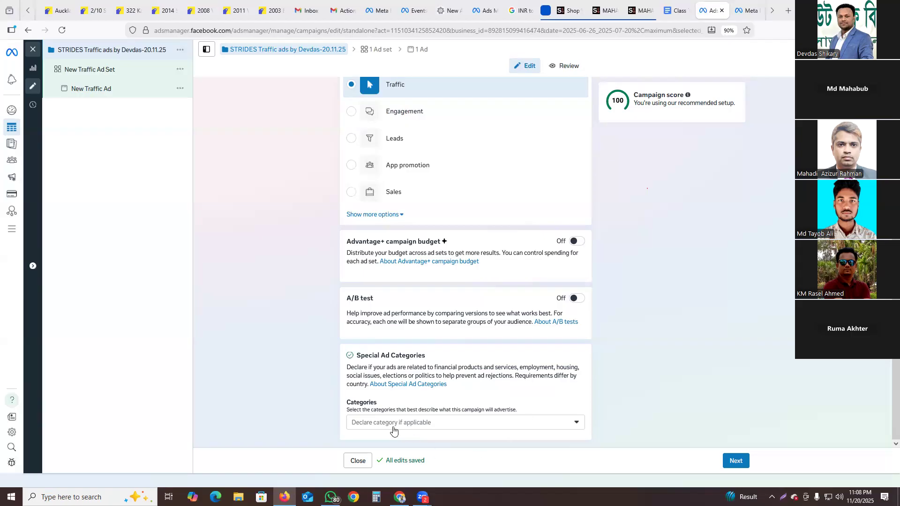
{"action": "left_click", "coordinate": [377, 426]}
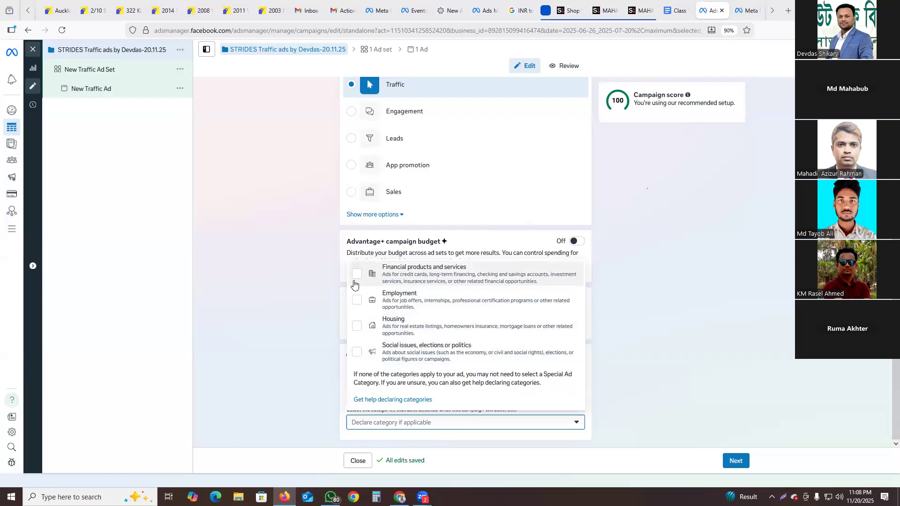
{"action": "left_click", "coordinate": [699, 243]}
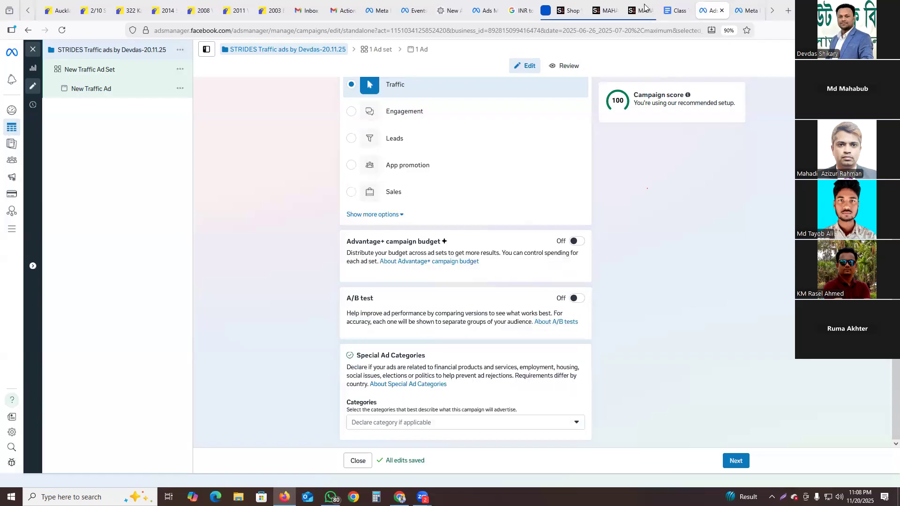
{"action": "left_click", "coordinate": [604, 5]}
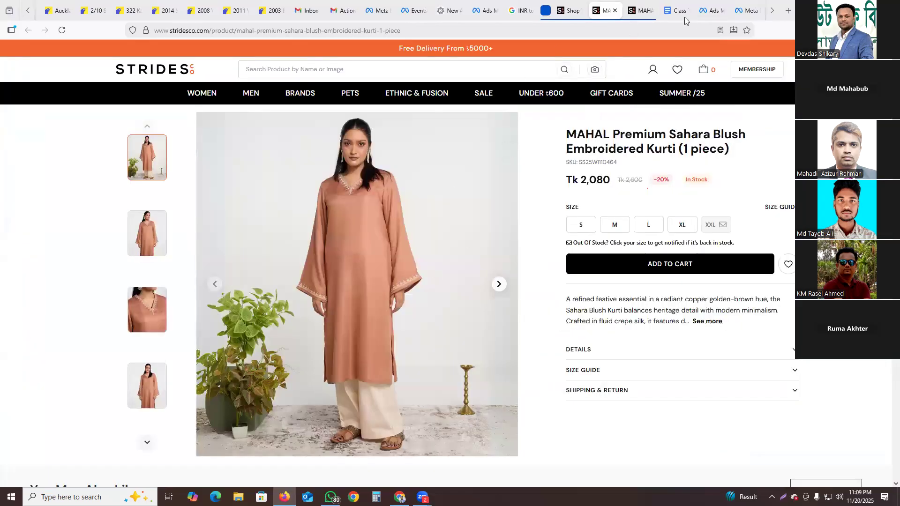
{"action": "left_click", "coordinate": [714, 11]}
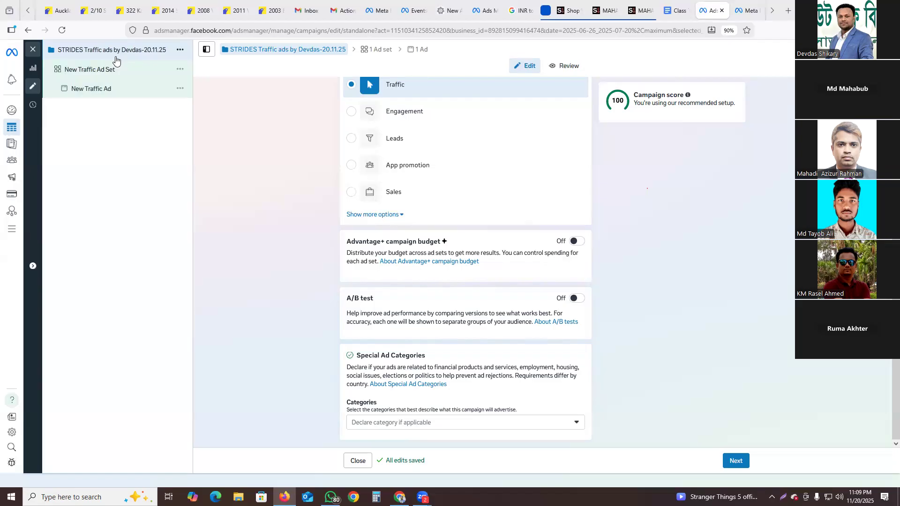
Recheck all campaign-level settings from the campaign name to Special Ad Categories
{"action": "scroll", "coordinate": [563, 234], "scroll_direction": "up", "scroll_amount": 3}
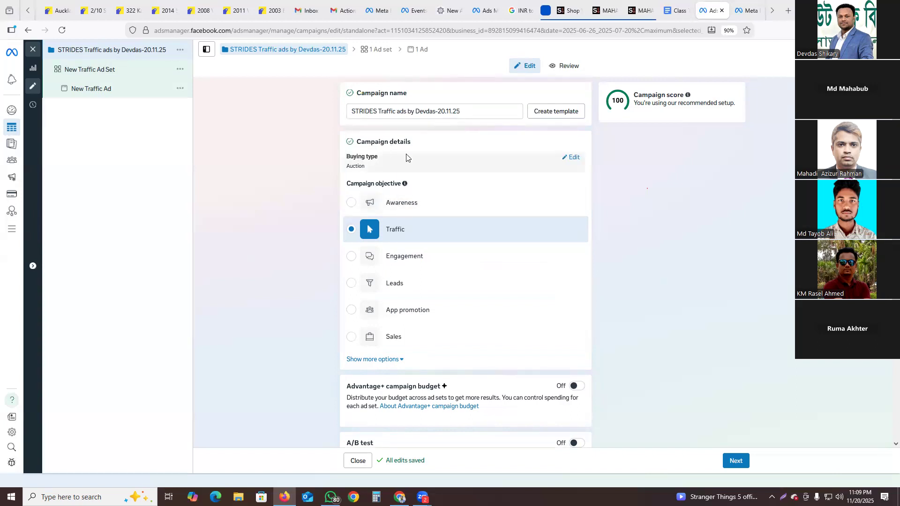
{"action": "scroll", "coordinate": [638, 213], "scroll_direction": "down", "scroll_amount": 2}
{"action": "scroll", "coordinate": [638, 213], "scroll_direction": "down", "scroll_amount": 1}
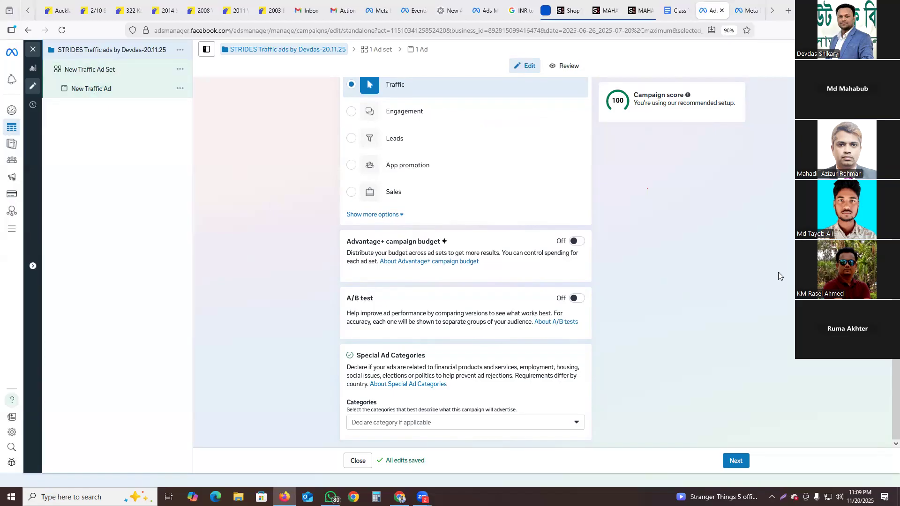
{"action": "scroll", "coordinate": [549, 314], "scroll_direction": "up", "scroll_amount": 3}
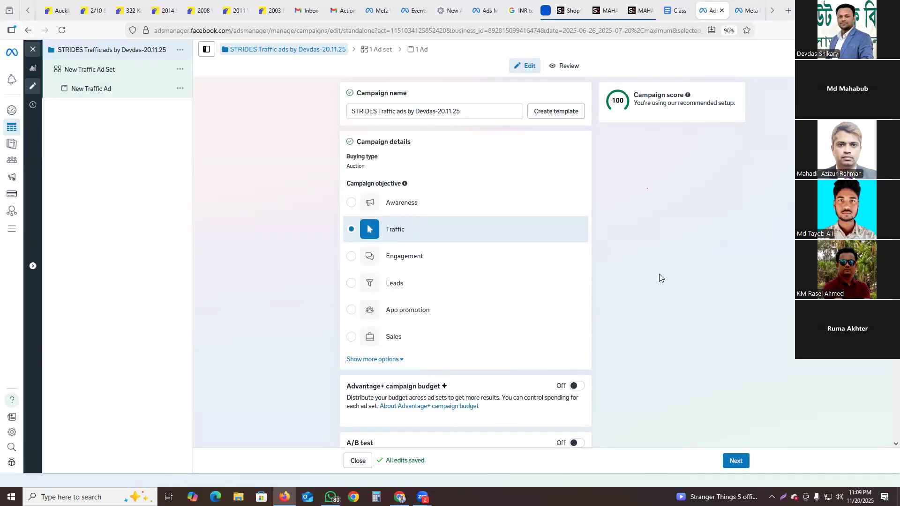
{"action": "scroll", "coordinate": [620, 189], "scroll_direction": "down", "scroll_amount": 3}
{"action": "scroll", "coordinate": [604, 200], "scroll_direction": "up", "scroll_amount": 3}
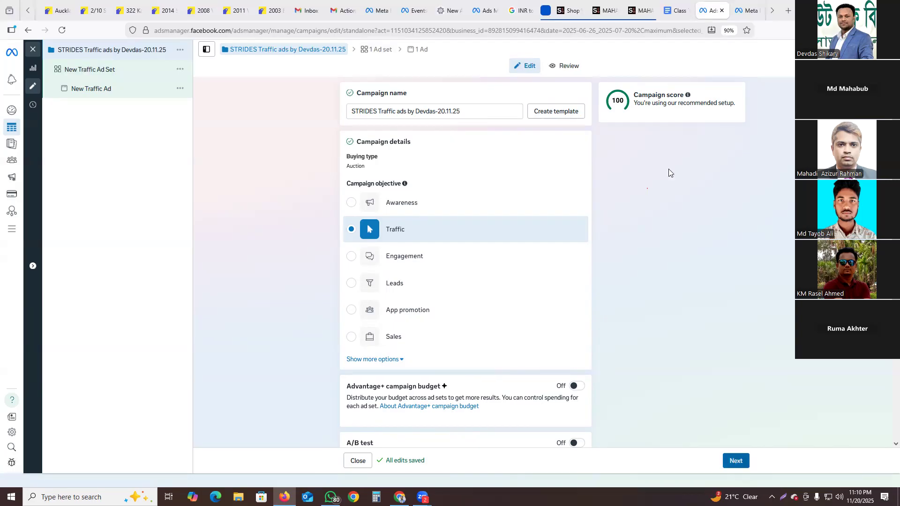
Continue to the ad set settings and highlight the Ad set name heading and the Conversion section
{"action": "left_click", "coordinate": [729, 462]}
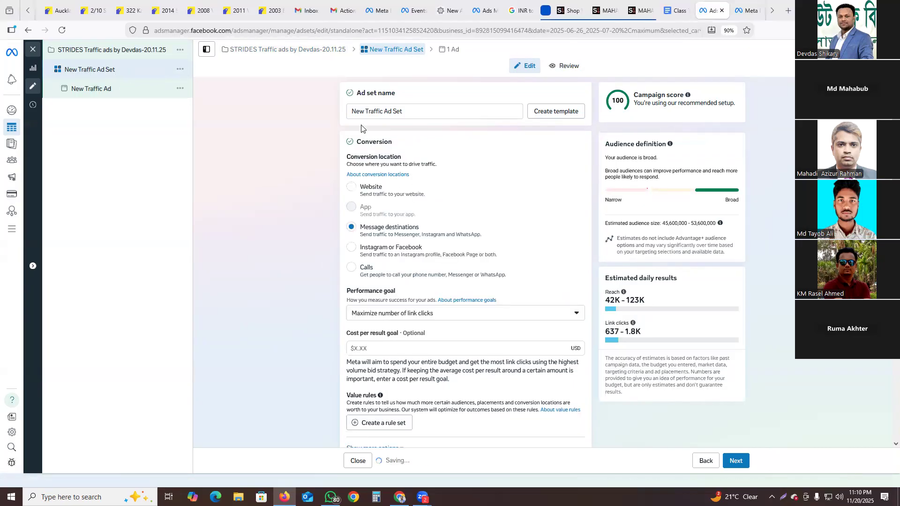
{"action": "triple_click", "coordinate": [389, 94]}
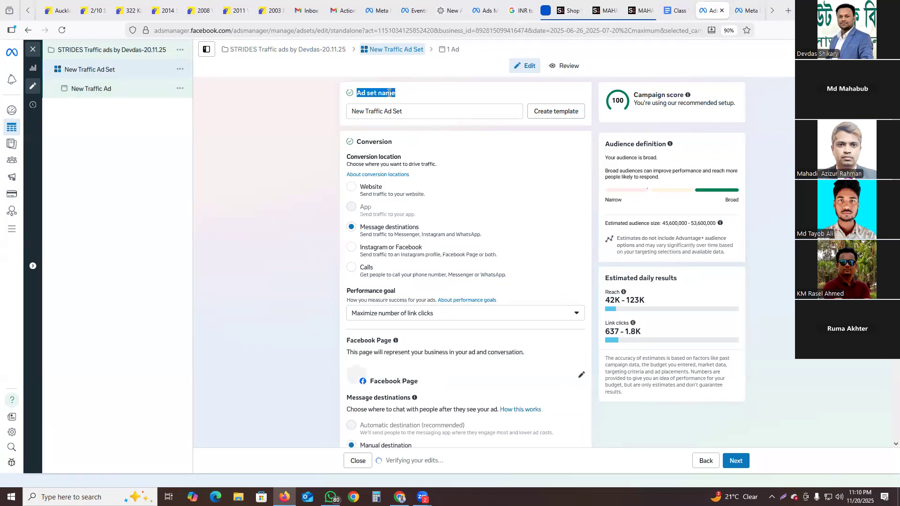
{"action": "left_click", "coordinate": [420, 111]}
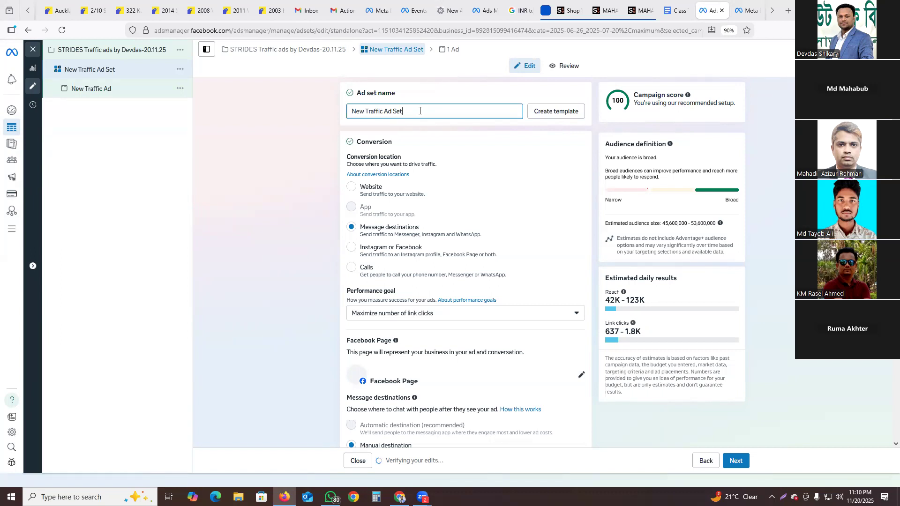
{"action": "left_click", "coordinate": [593, 134]}
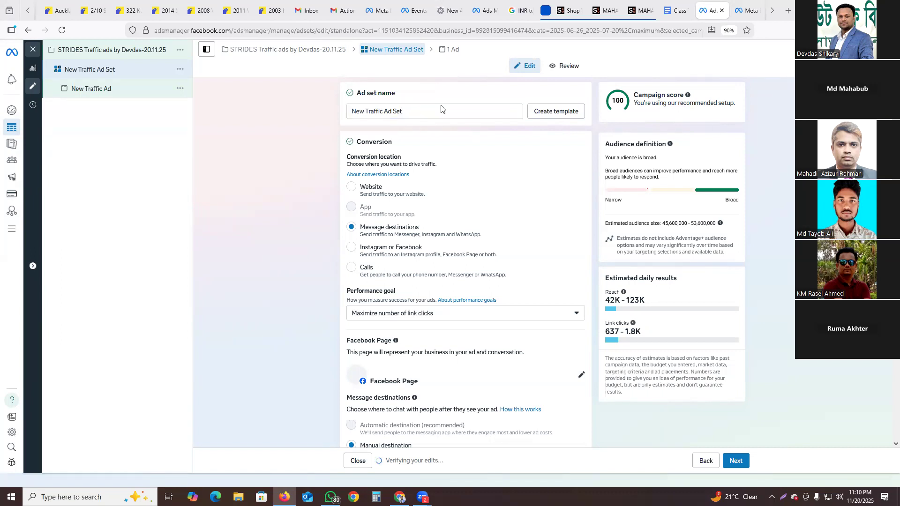
{"action": "triple_click", "coordinate": [684, 103]}
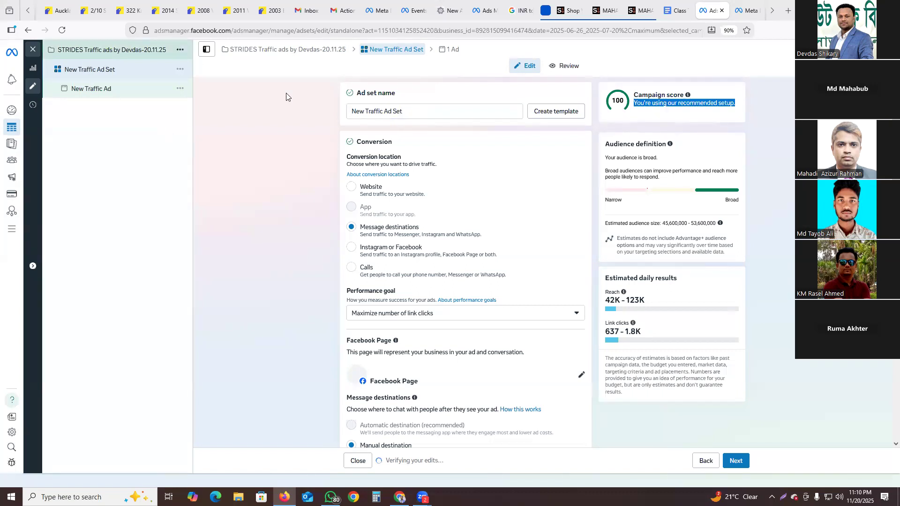
{"action": "left_click_drag", "start_coordinate": [330, 135], "coordinate": [342, 359]}
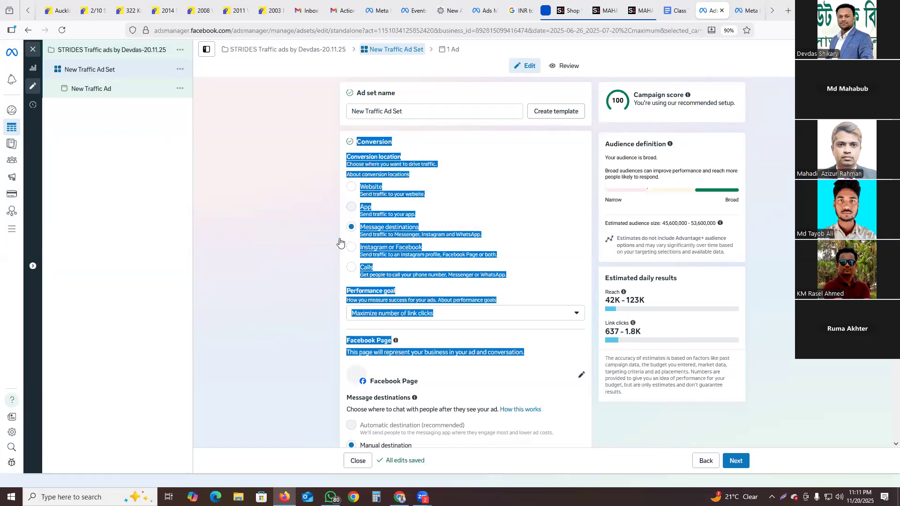
{"action": "left_click", "coordinate": [271, 206]}
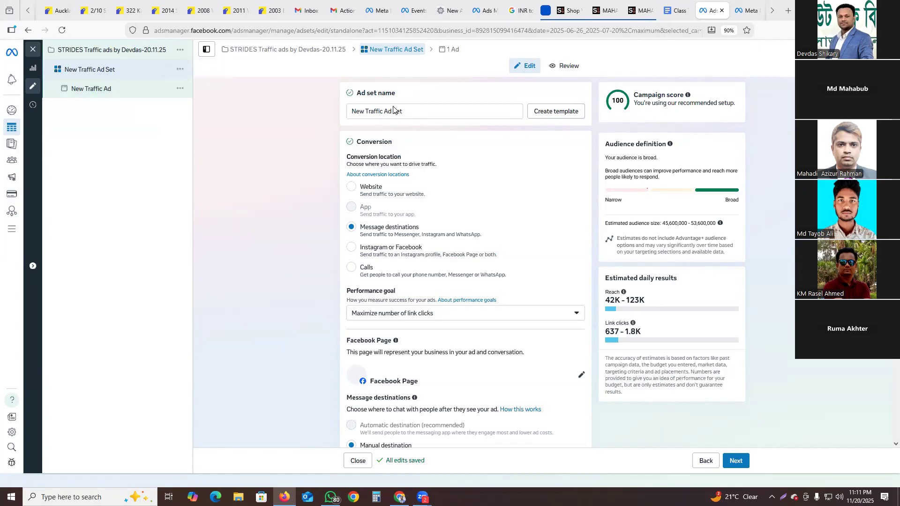
Check the MAHAL Premium Sahara Blush Embroidered Kurti product page and set the ad set's conversion location to Website
{"action": "left_click", "coordinate": [606, 12]}
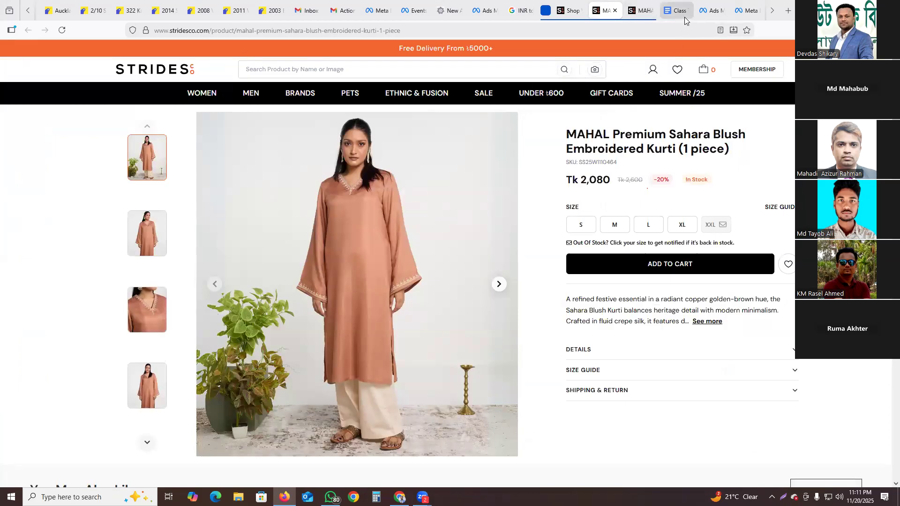
{"action": "left_click", "coordinate": [711, 11]}
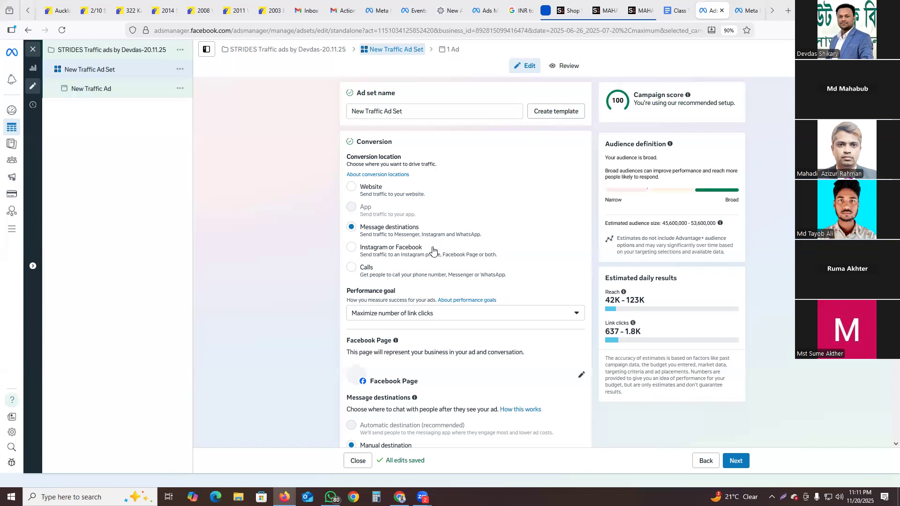
{"action": "left_click", "coordinate": [351, 187]}
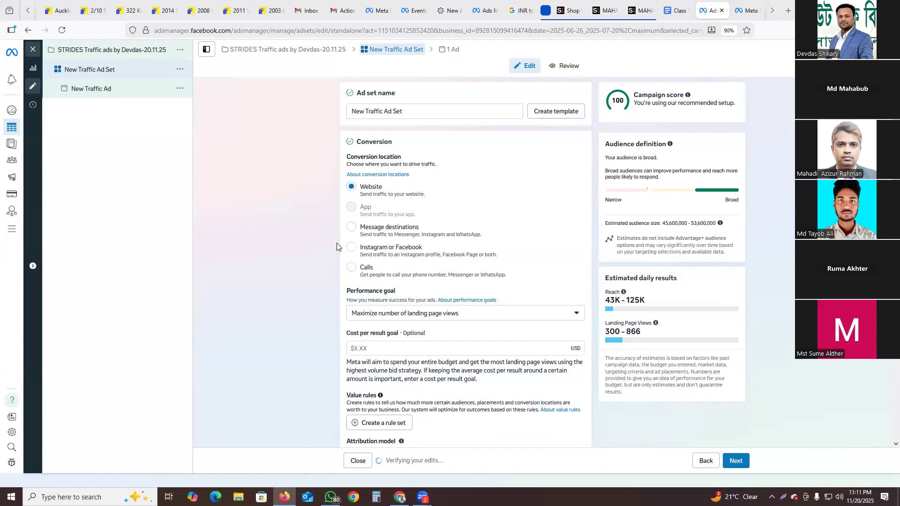
Review the performance goal settings against the kurti product page and the Class Topic of FB Ads document
{"action": "scroll", "coordinate": [339, 232], "scroll_direction": "down", "scroll_amount": 3}
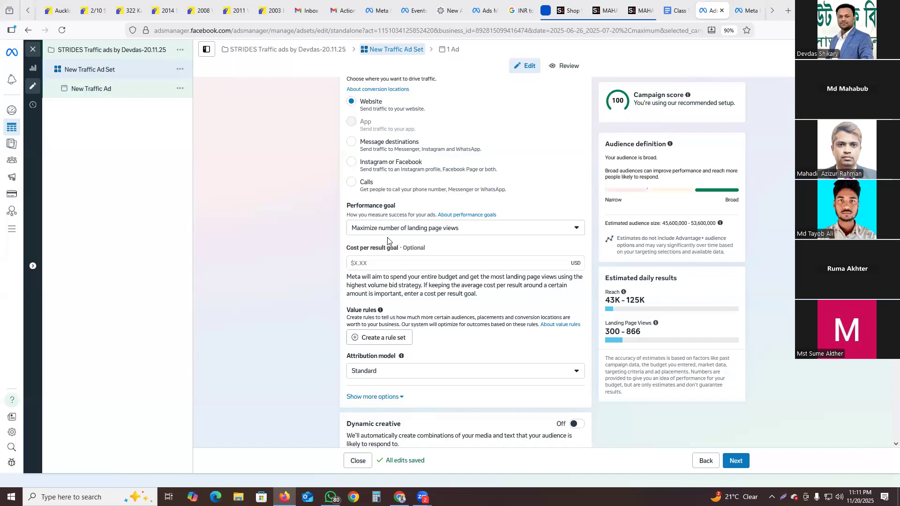
{"action": "left_click", "coordinate": [602, 6]}
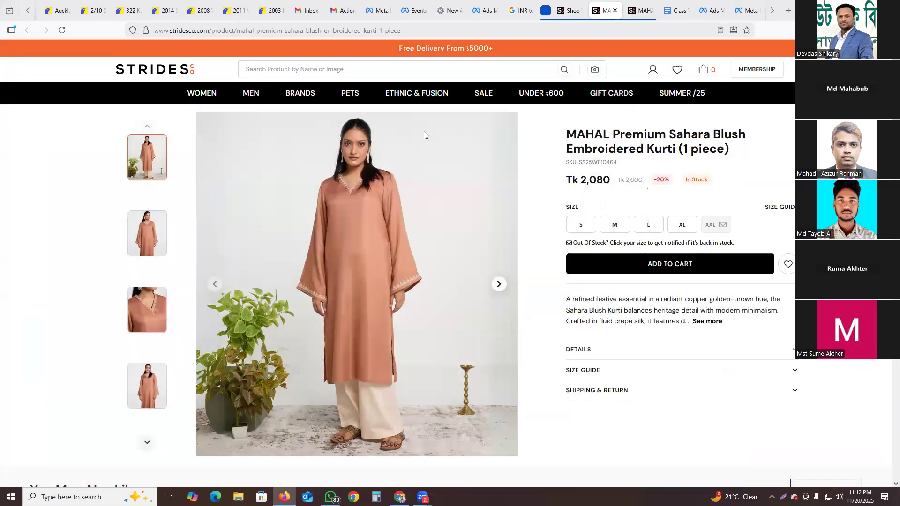
{"action": "left_click", "coordinate": [675, 7]}
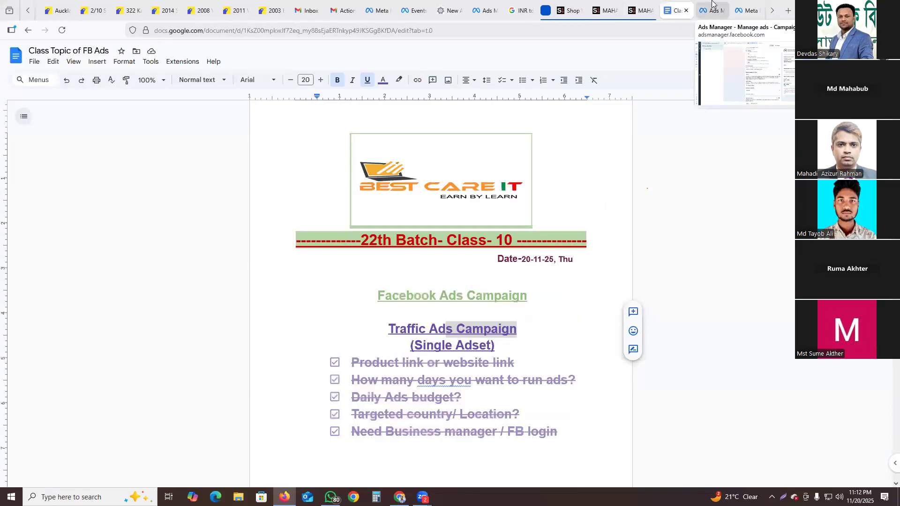
{"action": "left_click", "coordinate": [713, 5]}
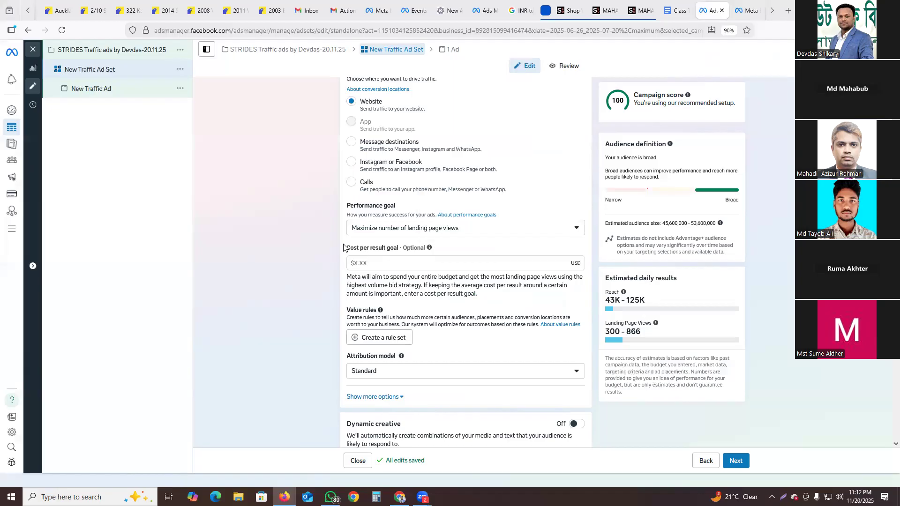
Highlight the optional conversion settings from Cost per result goal to Attribution model, rechecking the Website conversion location
{"action": "left_click_drag", "start_coordinate": [393, 248], "coordinate": [401, 248]}
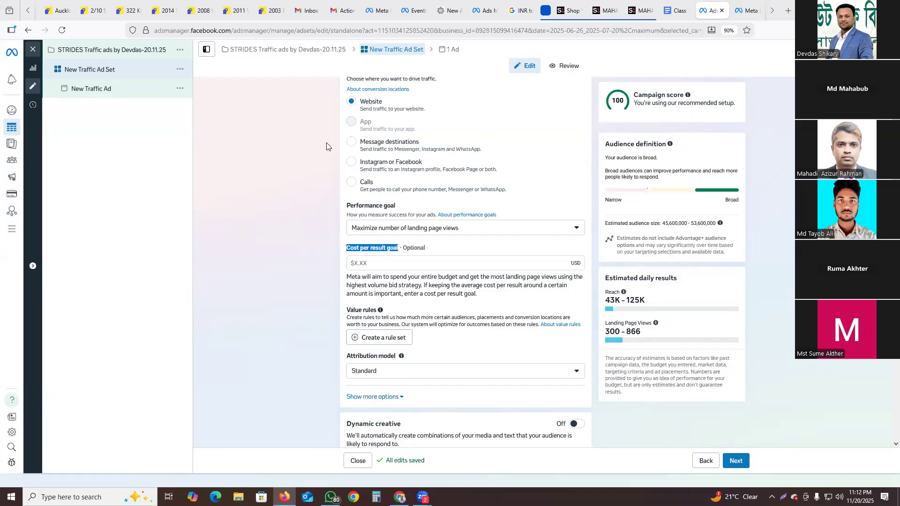
{"action": "scroll", "coordinate": [327, 143], "scroll_direction": "up", "scroll_amount": 2}
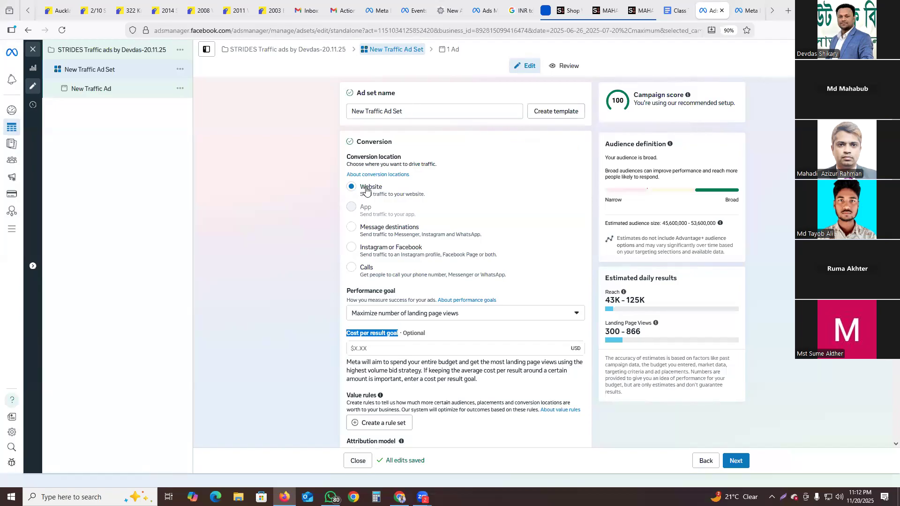
{"action": "scroll", "coordinate": [367, 189], "scroll_direction": "down", "scroll_amount": 2}
{"action": "left_click", "coordinate": [323, 249]}
{"action": "left_click_drag", "start_coordinate": [323, 249], "coordinate": [353, 394]}
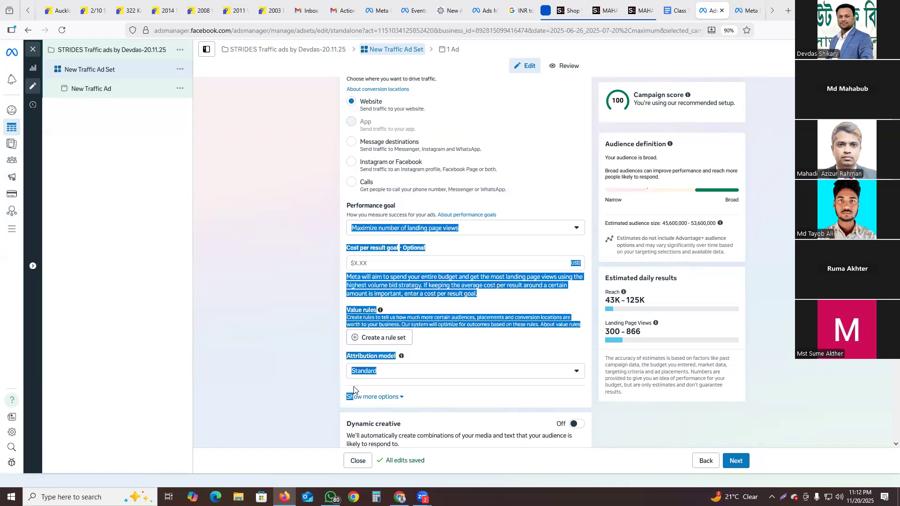
Review the Dynamic creative section by highlighting its heading and the About dynamic creative link
{"action": "scroll", "coordinate": [431, 349], "scroll_direction": "down", "scroll_amount": 4}
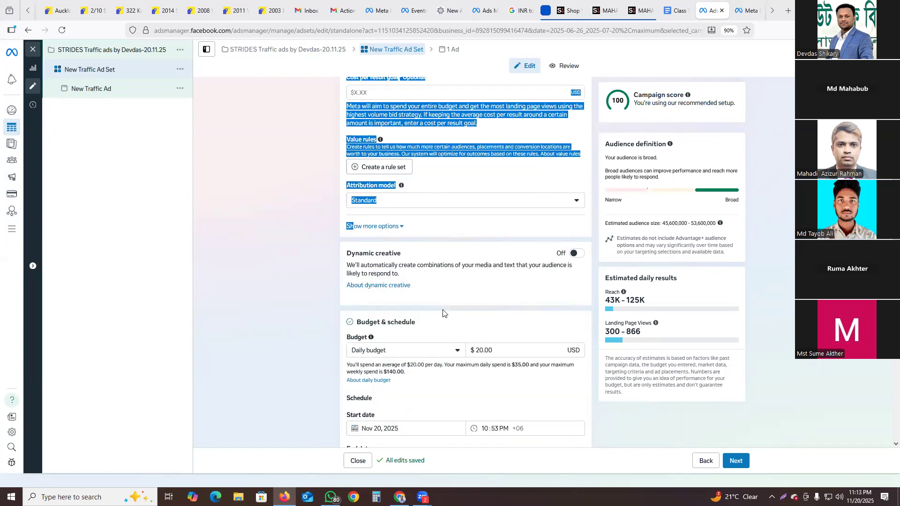
{"action": "scroll", "coordinate": [420, 226], "scroll_direction": "down", "scroll_amount": 2}
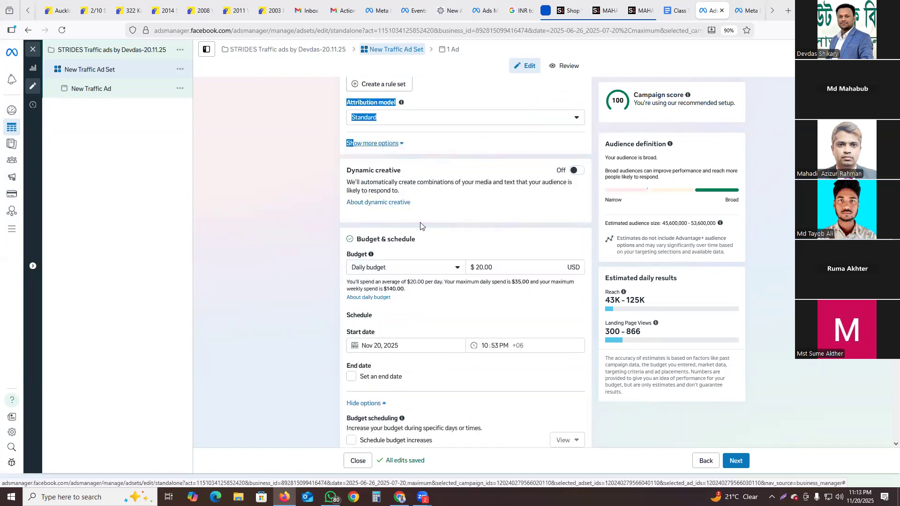
{"action": "left_click", "coordinate": [348, 166]}
{"action": "left_click_drag", "start_coordinate": [349, 166], "coordinate": [406, 171]}
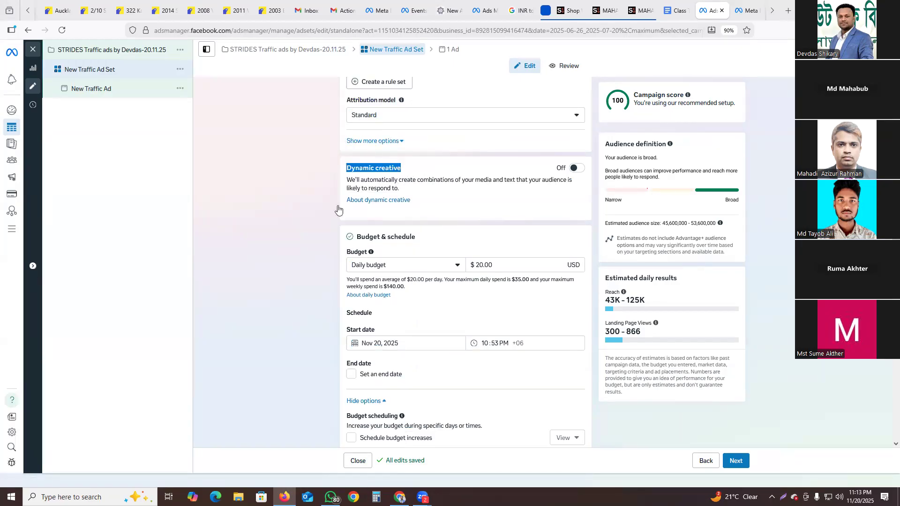
{"action": "left_click_drag", "start_coordinate": [336, 206], "coordinate": [312, 212]}
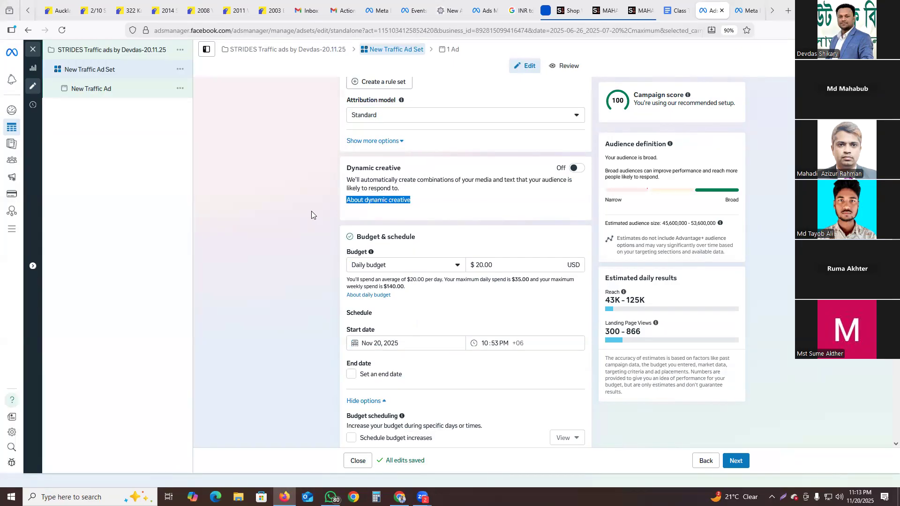
Highlight the Budget & schedule heading and show the available budget types for the ad set
{"action": "scroll", "coordinate": [310, 210], "scroll_direction": "down", "scroll_amount": 2}
{"action": "left_click_drag", "start_coordinate": [356, 151], "coordinate": [387, 152]}
{"action": "left_click", "coordinate": [418, 154]}
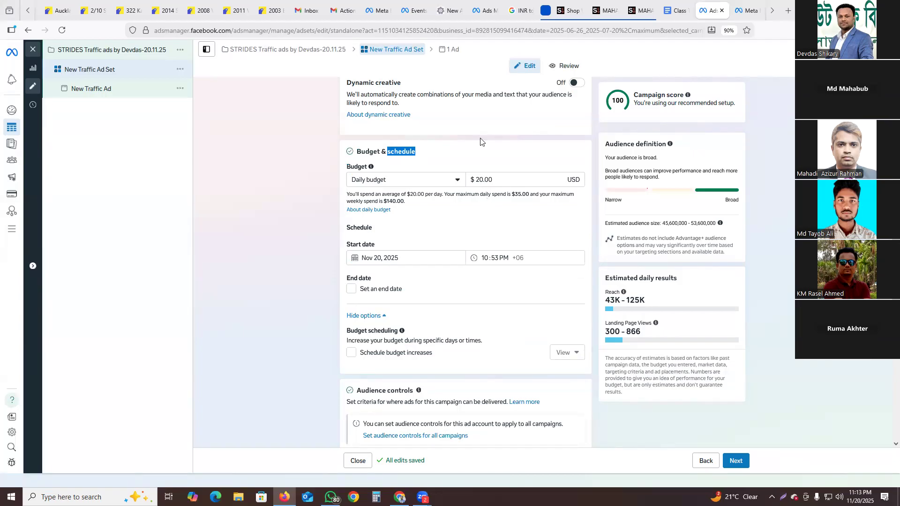
{"action": "left_click", "coordinate": [324, 202]}
{"action": "left_click", "coordinate": [387, 182]}
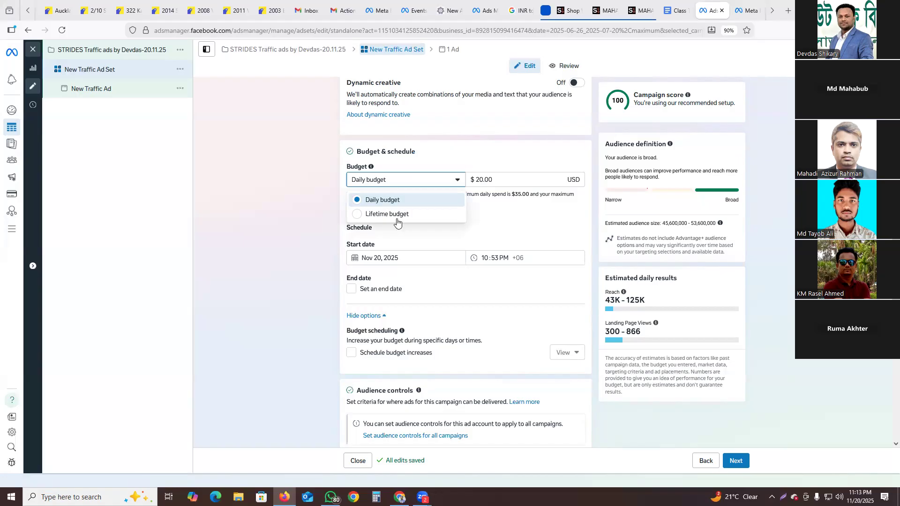
{"action": "left_click", "coordinate": [387, 183]}
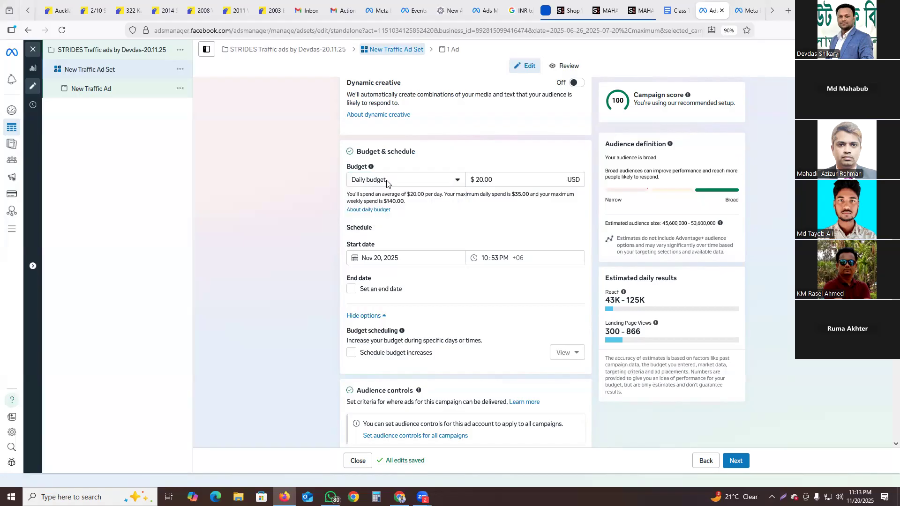
Set the ad set's daily budget to $10.00
{"action": "left_click", "coordinate": [467, 177]}
{"action": "double_click", "coordinate": [480, 178]}
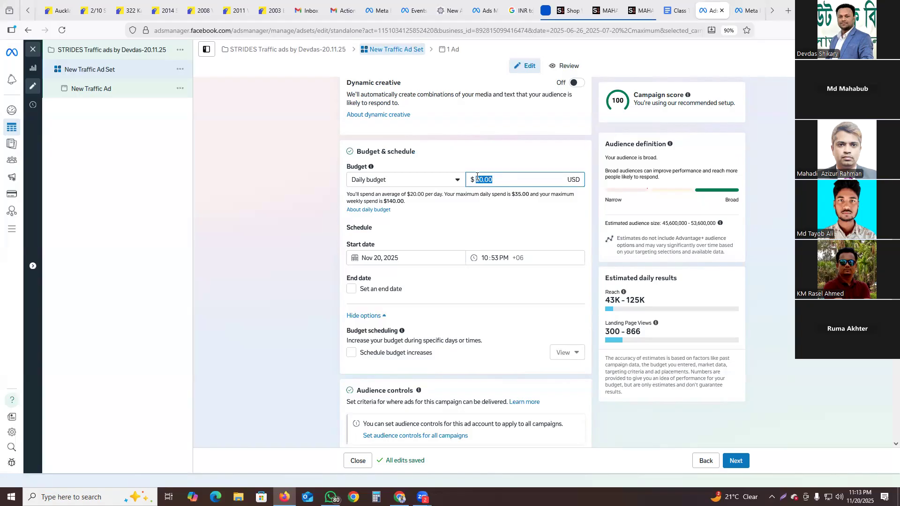
{"action": "type", "text": "10"}
{"action": "left_click", "coordinate": [295, 194]}
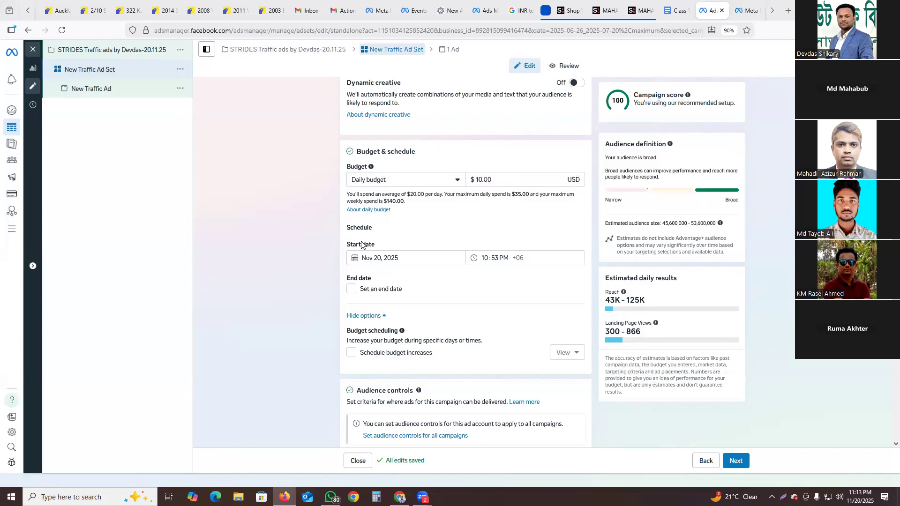
Highlight the start and end date headings, and set the ad set's end date to November 30, 2025
{"action": "left_click_drag", "start_coordinate": [351, 246], "coordinate": [395, 247]}
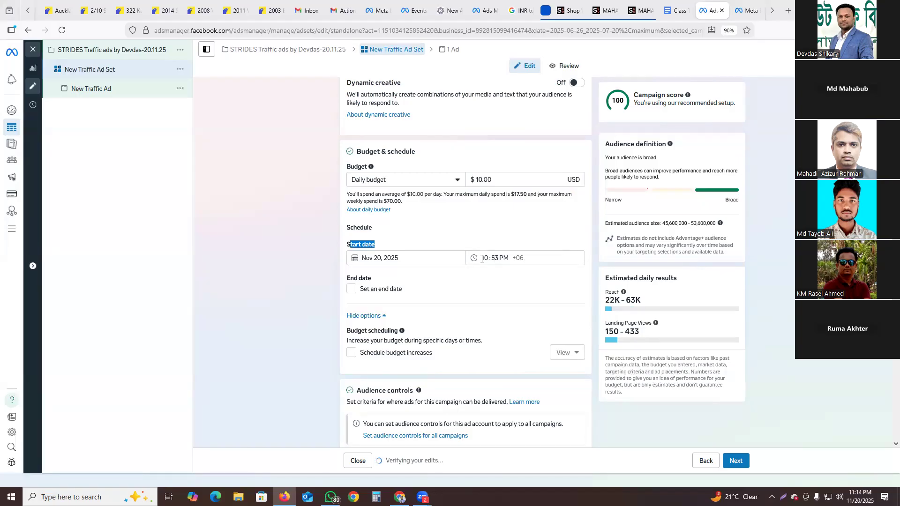
{"action": "left_click_drag", "start_coordinate": [351, 278], "coordinate": [377, 277]}
{"action": "left_click", "coordinate": [430, 282]}
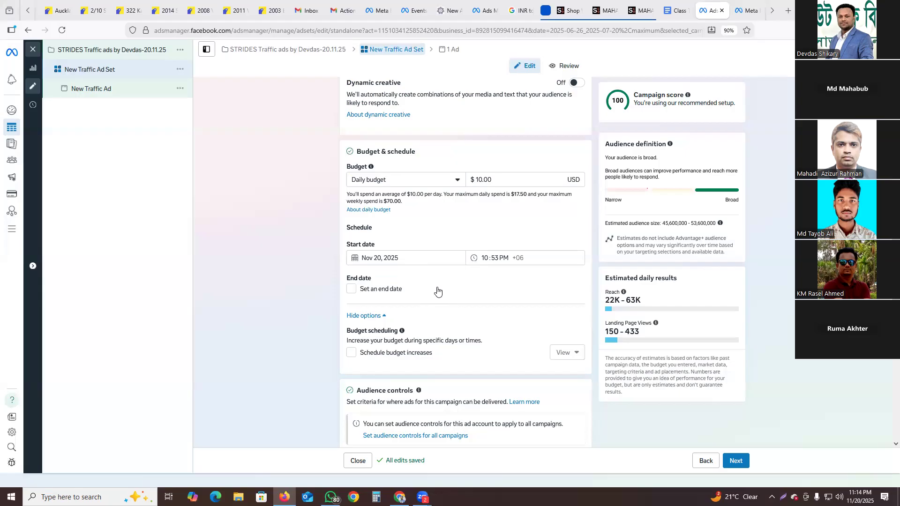
{"action": "left_click", "coordinate": [351, 290]}
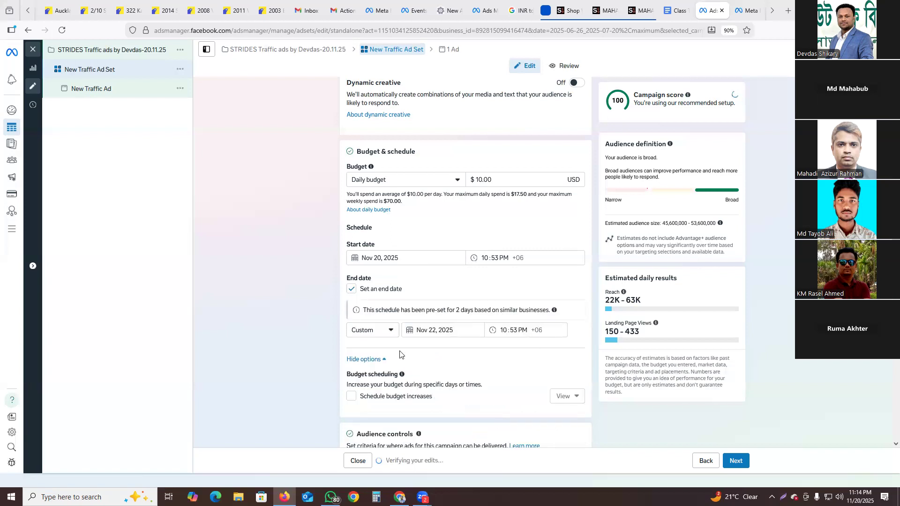
{"action": "left_click", "coordinate": [453, 330]}
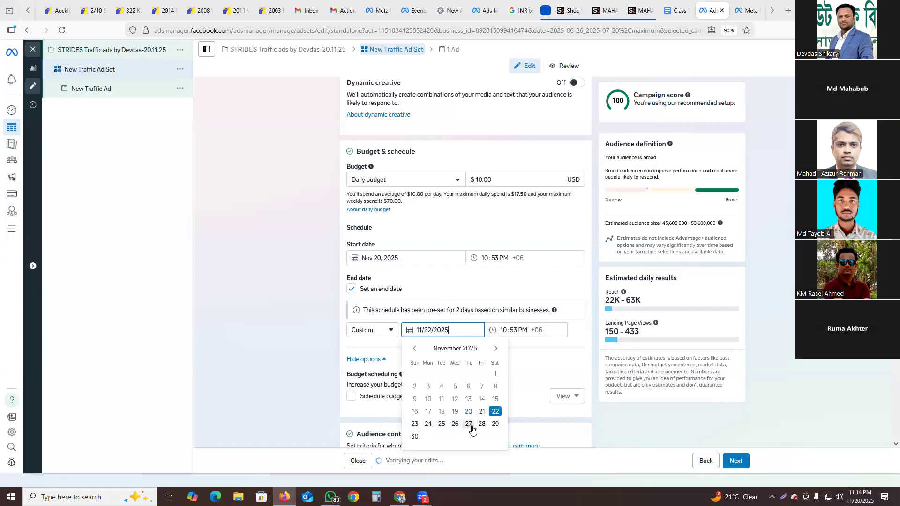
{"action": "left_click", "coordinate": [415, 438]}
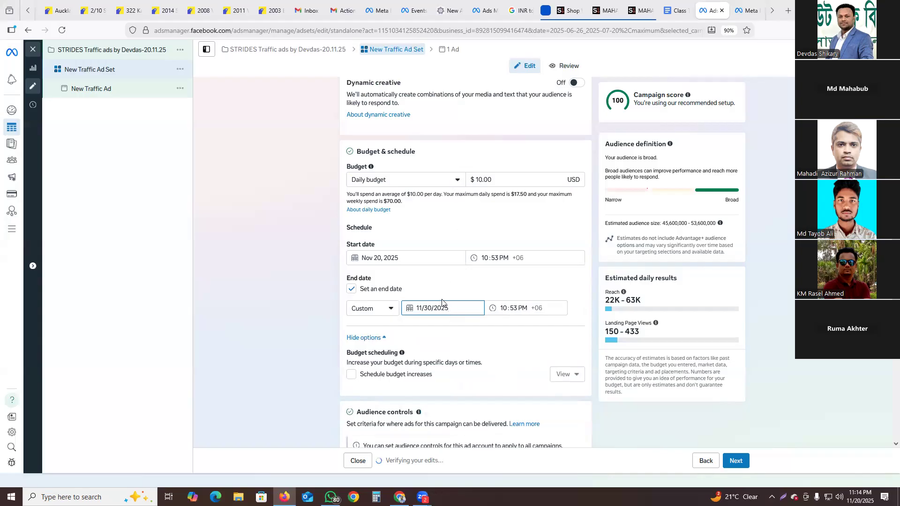
Highlight the Audience controls heading and switch the ad set from Advantage+ audience to the original audience options
{"action": "scroll", "coordinate": [446, 300], "scroll_direction": "down", "scroll_amount": 4}
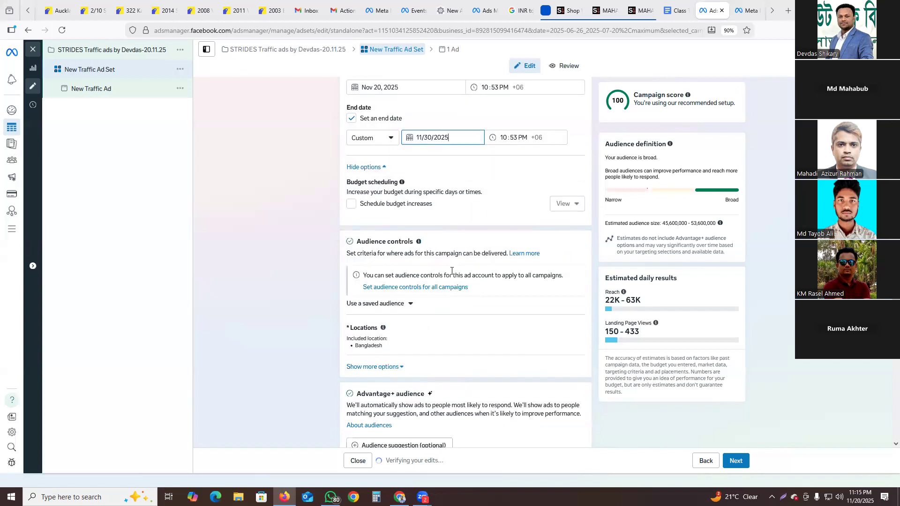
{"action": "left_click_drag", "start_coordinate": [356, 243], "coordinate": [415, 242]}
{"action": "scroll", "coordinate": [611, 299], "scroll_direction": "down", "scroll_amount": 2}
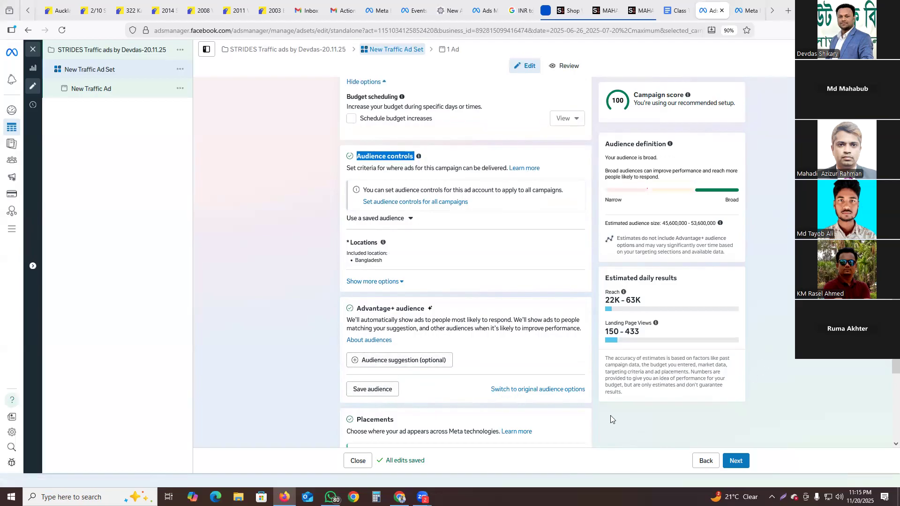
{"action": "left_click", "coordinate": [554, 394]}
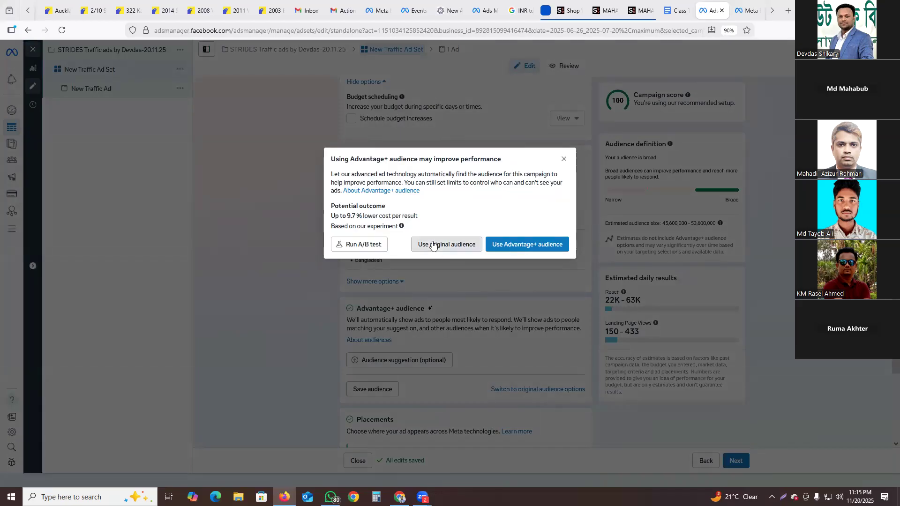
{"action": "left_click", "coordinate": [432, 245]}
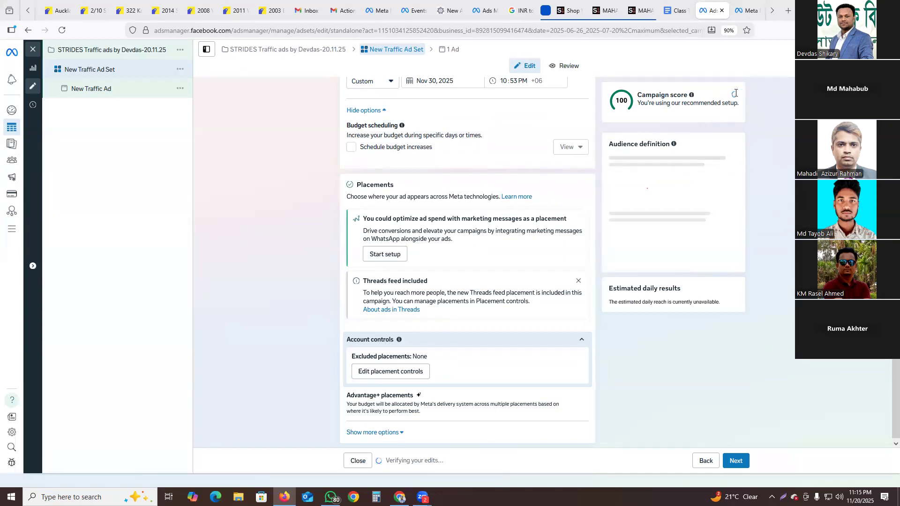
Review the ad set's audience options and open the Locations setting for editing
{"action": "left_click_drag", "start_coordinate": [894, 164], "coordinate": [894, 178]}
{"action": "left_click", "coordinate": [297, 219]}
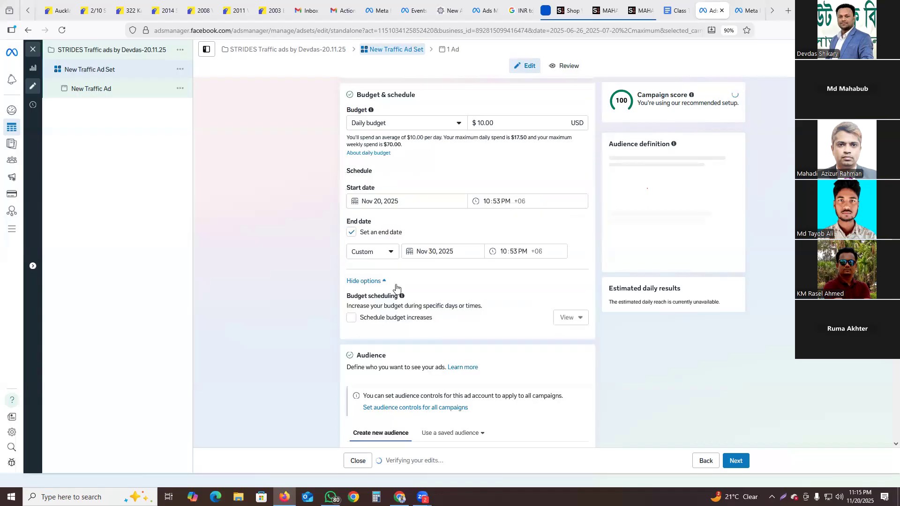
{"action": "scroll", "coordinate": [419, 285], "scroll_direction": "down", "scroll_amount": 3}
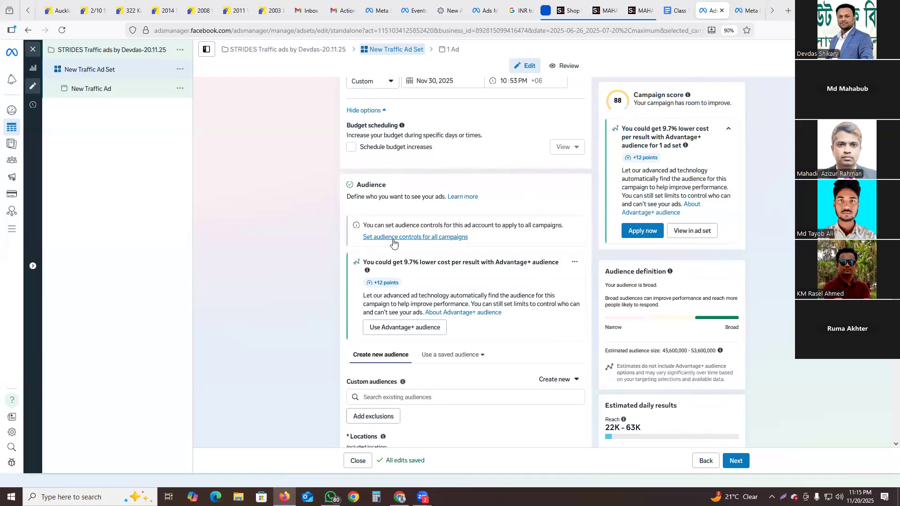
{"action": "scroll", "coordinate": [394, 242], "scroll_direction": "down", "scroll_amount": 2}
{"action": "scroll", "coordinate": [375, 235], "scroll_direction": "down", "scroll_amount": 2}
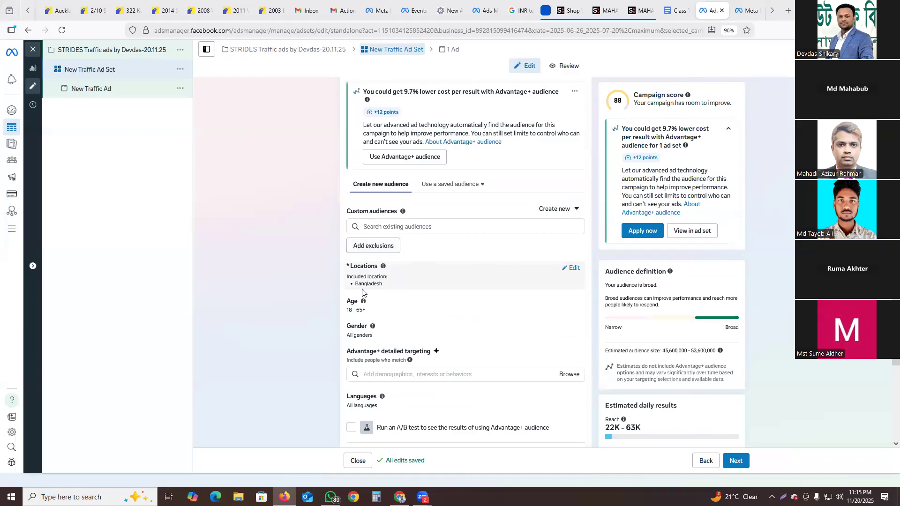
{"action": "left_click", "coordinate": [571, 267]}
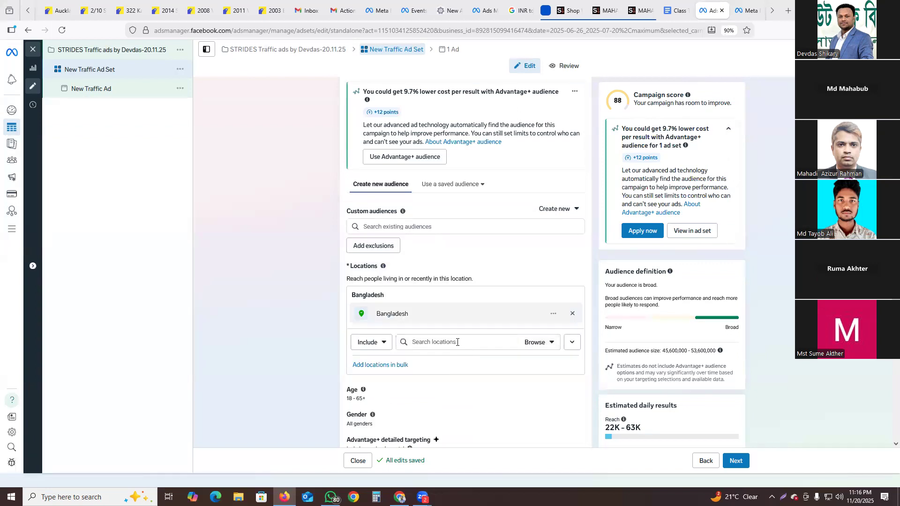
{"action": "left_click", "coordinate": [459, 344]}
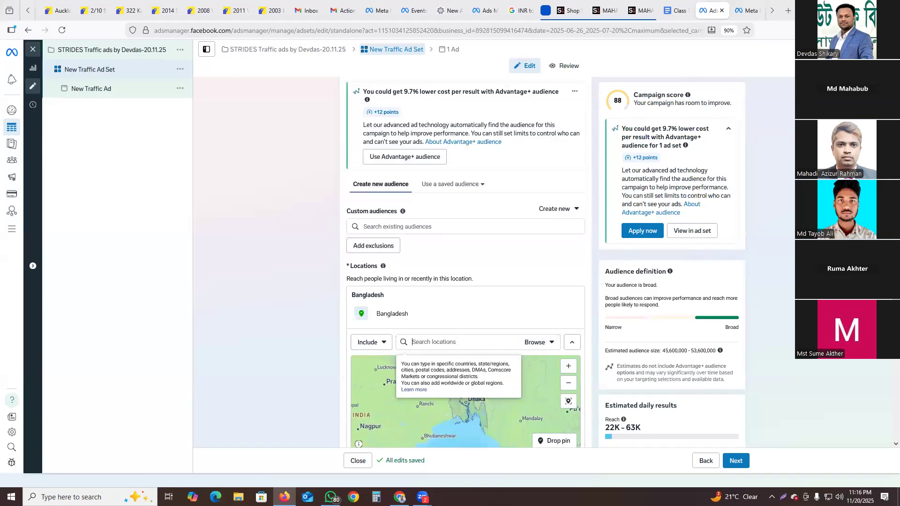
{"action": "type", "text": "nited"}
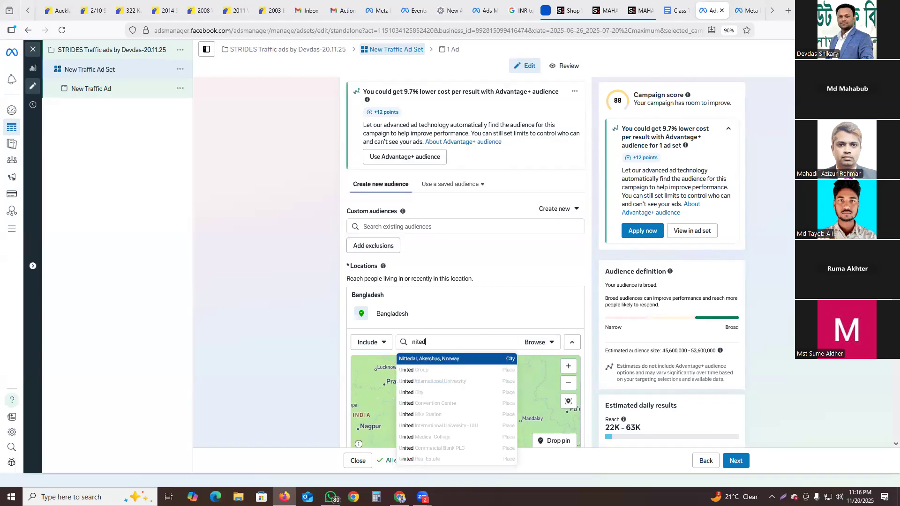
{"action": "key", "text": "BackSpace"}
{"action": "key", "text": "BackSpace"}
{"action": "key", "text": "BackSpace"}
{"action": "key", "text": "BackSpace"}
{"action": "key", "text": "BackSpace"}
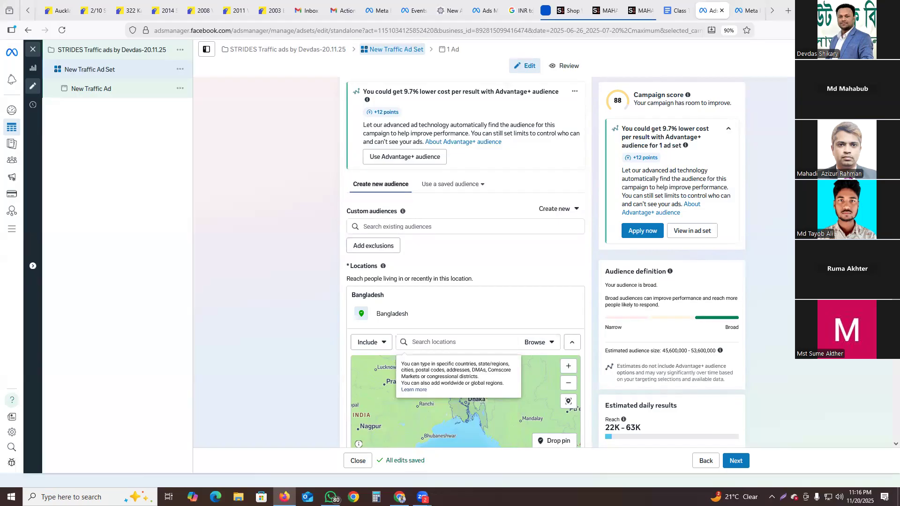
Search the included locations for "United S" to show the country suggestions, and clear the search
{"action": "type", "text": "U"}
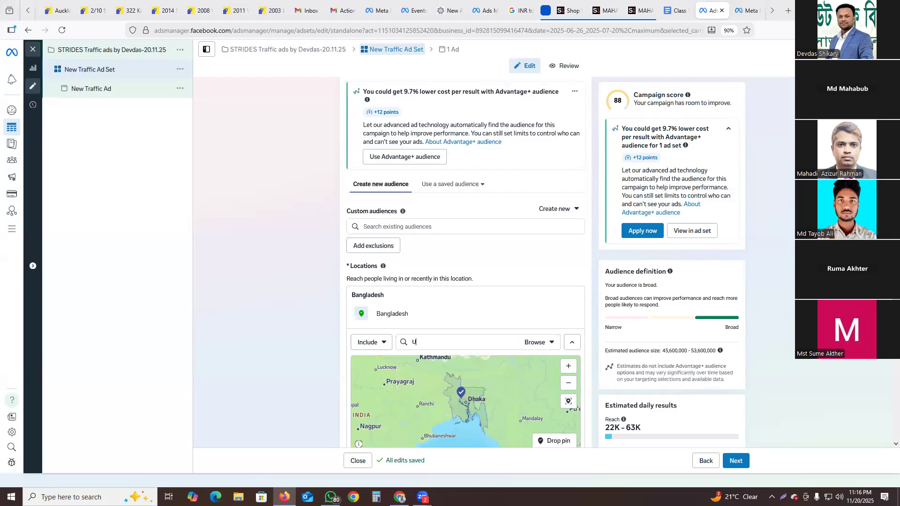
{"action": "type", "text": "ni"}
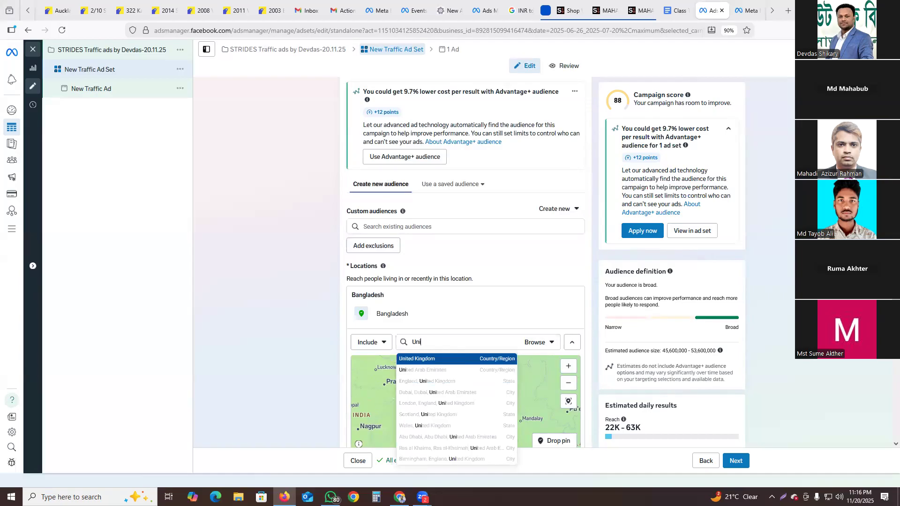
{"action": "type", "text": "ted"}
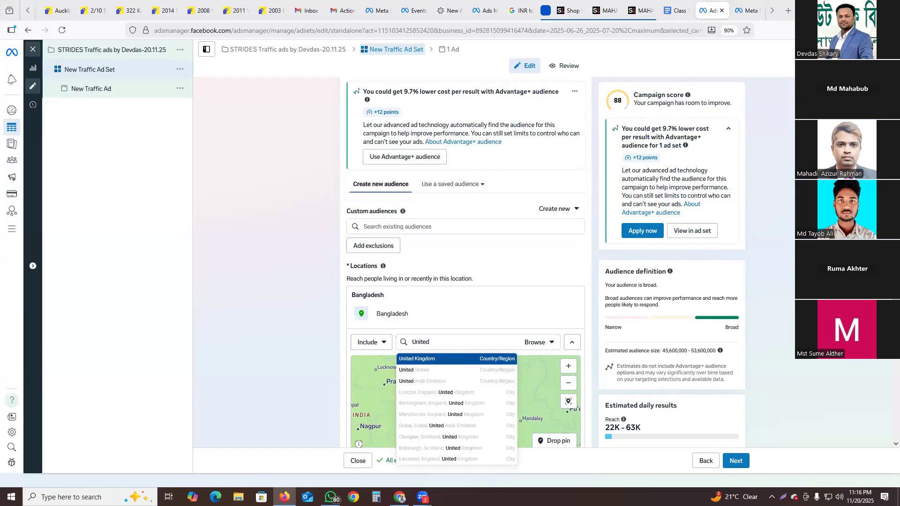
{"action": "type", "text": " S"}
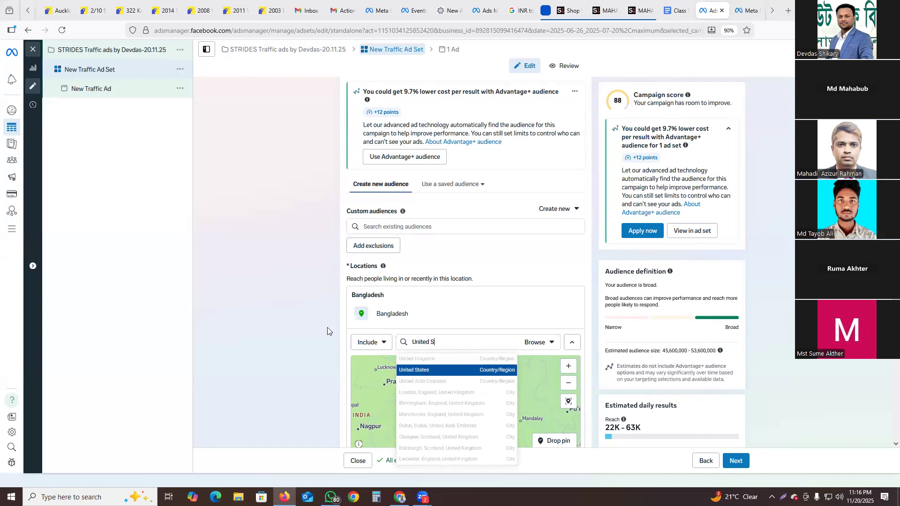
{"action": "left_click", "coordinate": [272, 354]}
{"action": "triple_click", "coordinate": [408, 341]}
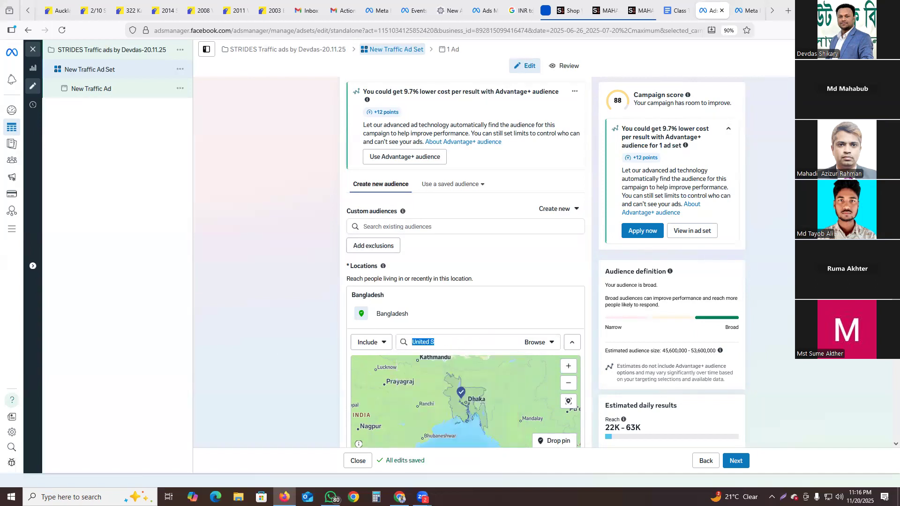
{"action": "key", "text": "BackSpace"}
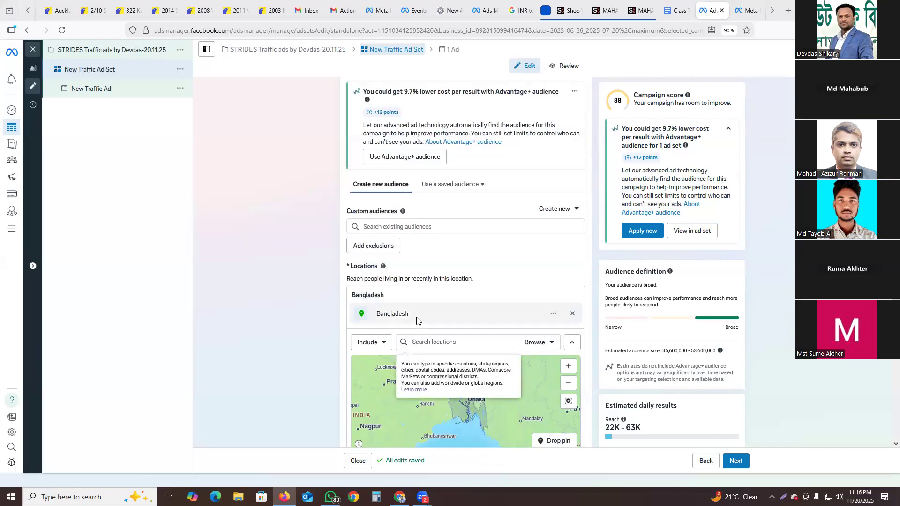
{"action": "left_click", "coordinate": [312, 326]}
Look at the MAHAL kurti page on the STRIDES website to judge the target age, and return to the ad set
{"action": "scroll", "coordinate": [558, 303], "scroll_direction": "down", "scroll_amount": 3}
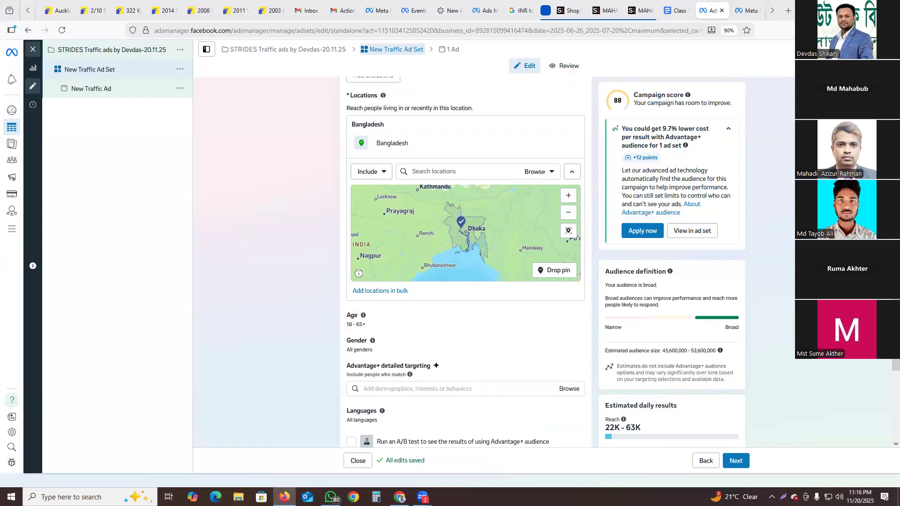
{"action": "left_click", "coordinate": [597, 8]}
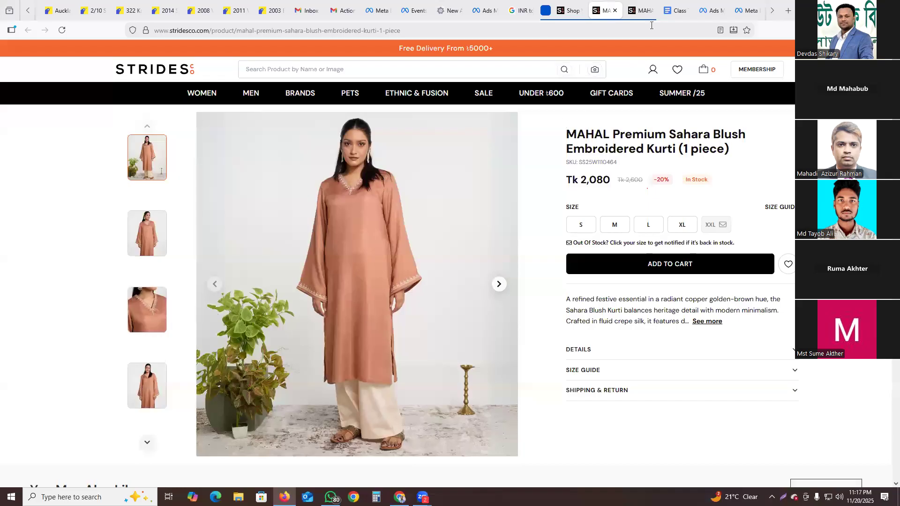
{"action": "left_click", "coordinate": [712, 11]}
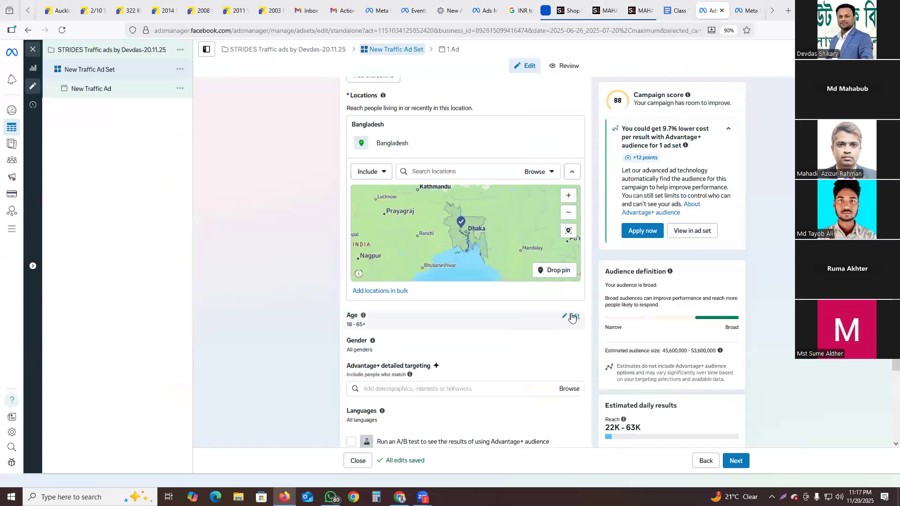
Set the audience's age range to 20–36
{"action": "left_click", "coordinate": [571, 316]}
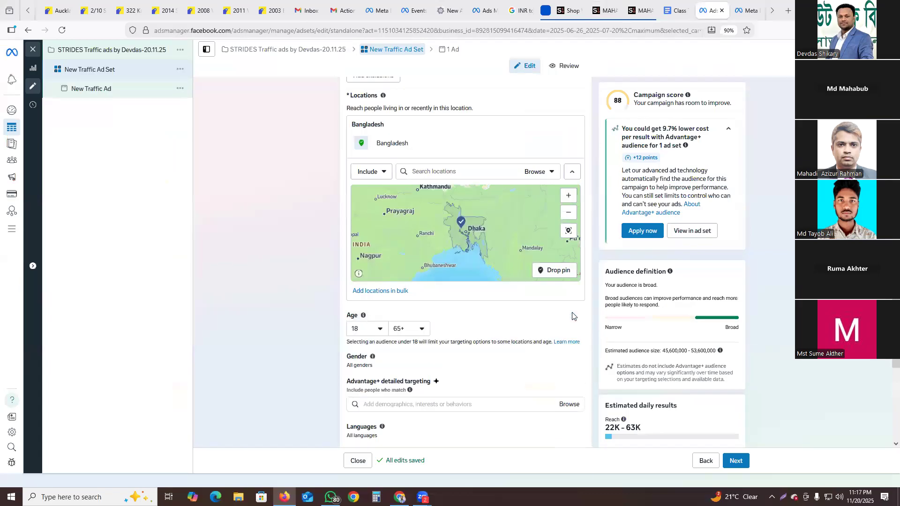
{"action": "left_click", "coordinate": [374, 334]}
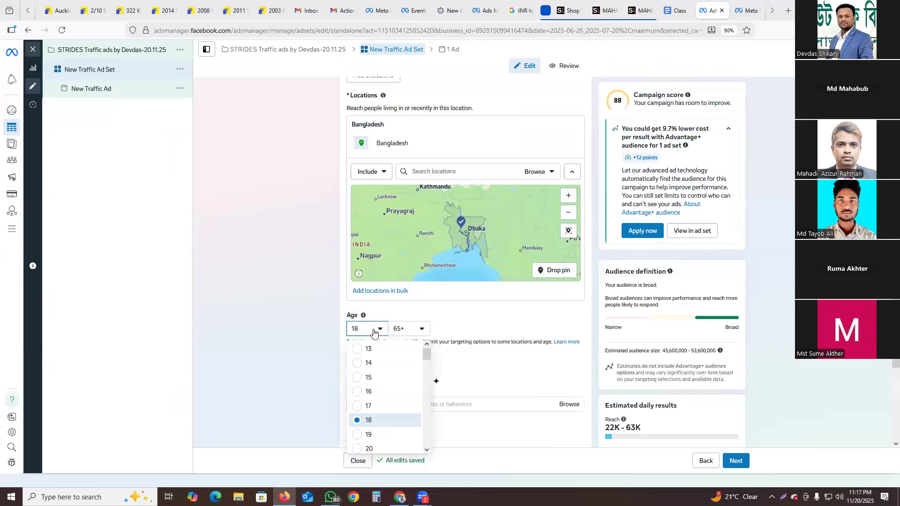
{"action": "left_click", "coordinate": [377, 452]}
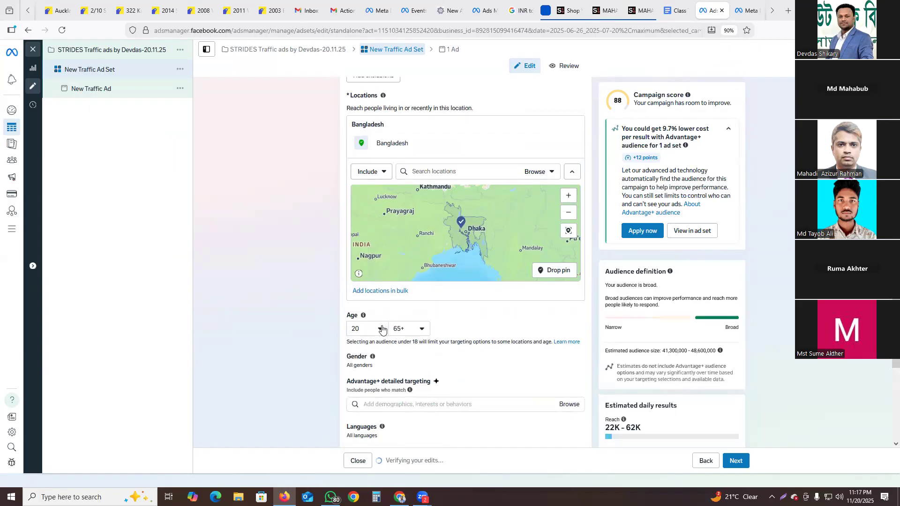
{"action": "left_click", "coordinate": [405, 331]}
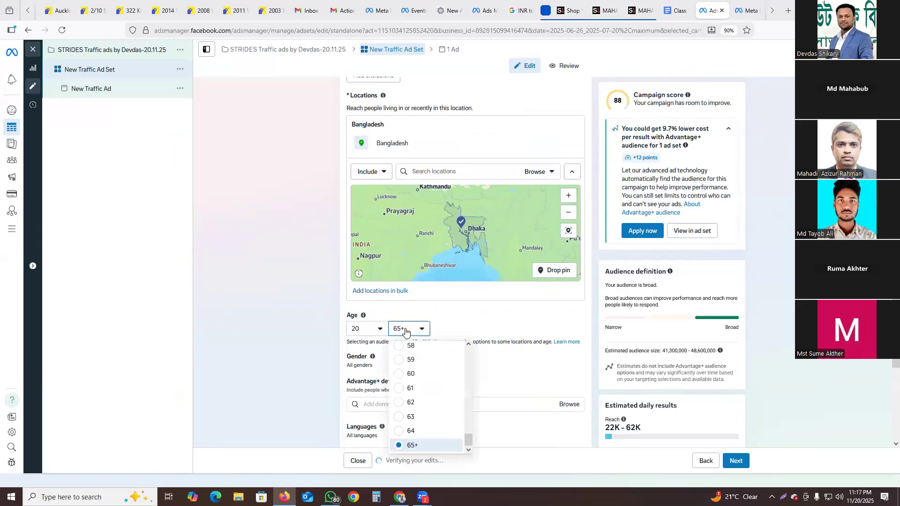
{"action": "scroll", "coordinate": [421, 370], "scroll_direction": "up", "scroll_amount": 4}
{"action": "scroll", "coordinate": [422, 385], "scroll_direction": "up", "scroll_amount": 4}
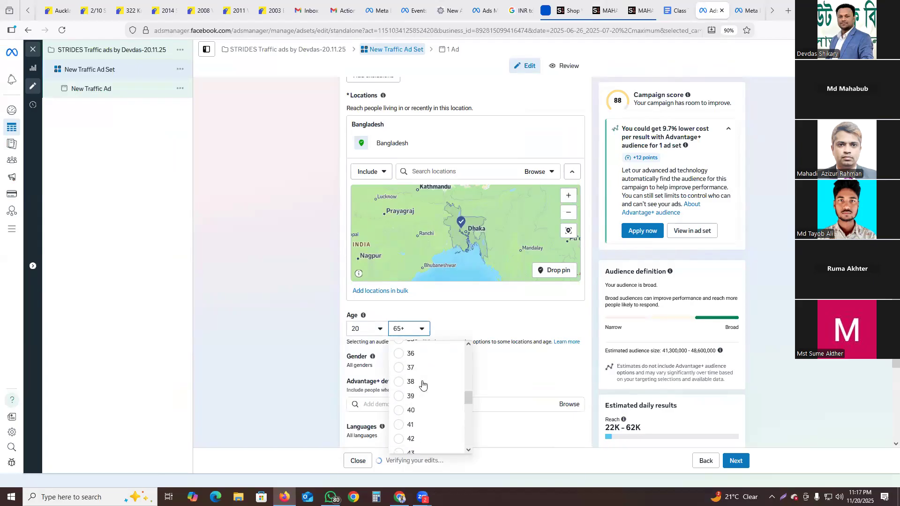
{"action": "left_click", "coordinate": [398, 355]}
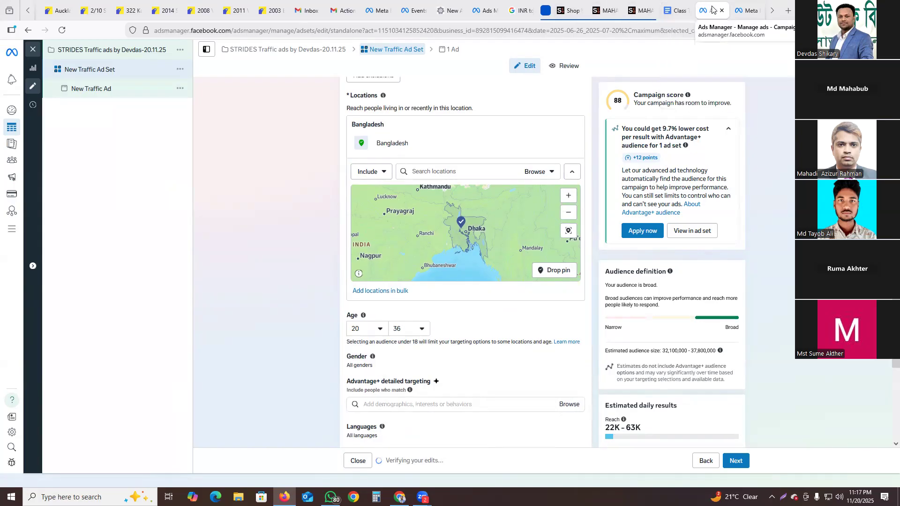
Check the kurti product page again, and set the ad set audience's gender to Women
{"action": "left_click", "coordinate": [609, 6]}
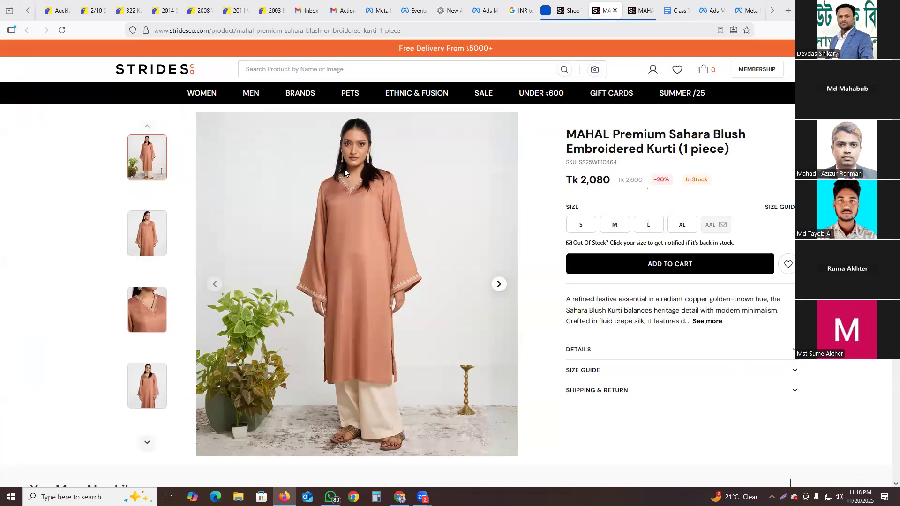
{"action": "left_click", "coordinate": [711, 11]}
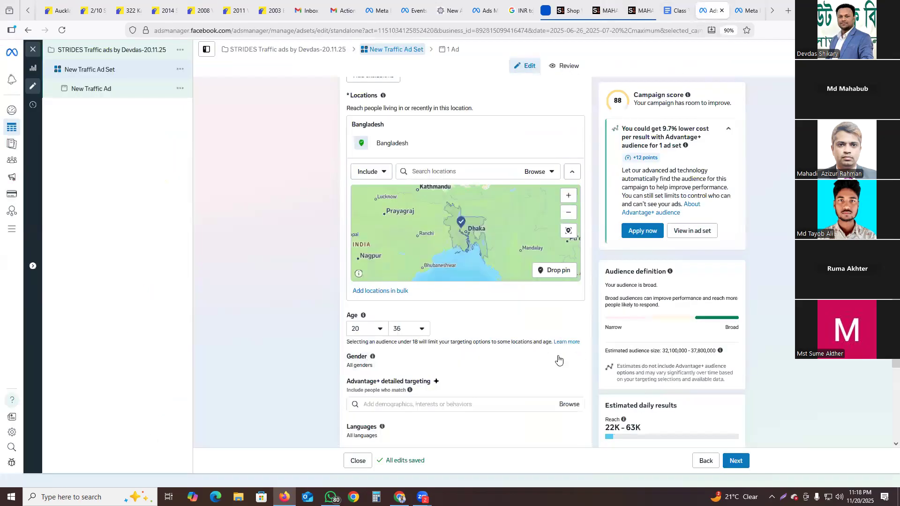
{"action": "left_click", "coordinate": [574, 357]}
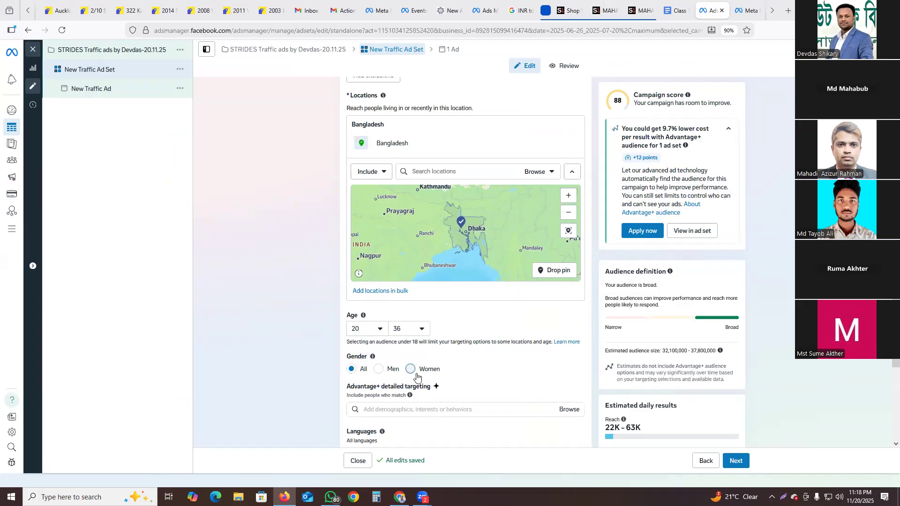
{"action": "left_click", "coordinate": [412, 371]}
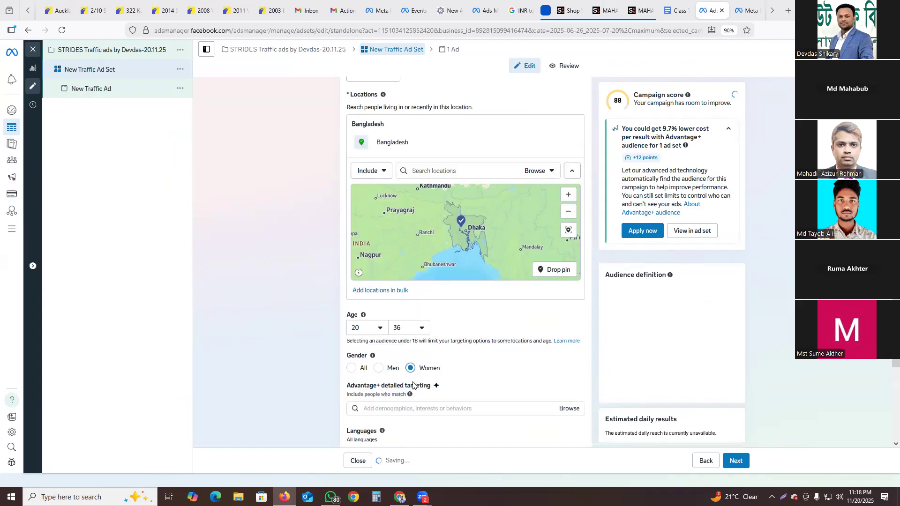
Check the kurti product pages for ideas for the detailed targeting, and return to the ad set
{"action": "left_click", "coordinate": [384, 408]}
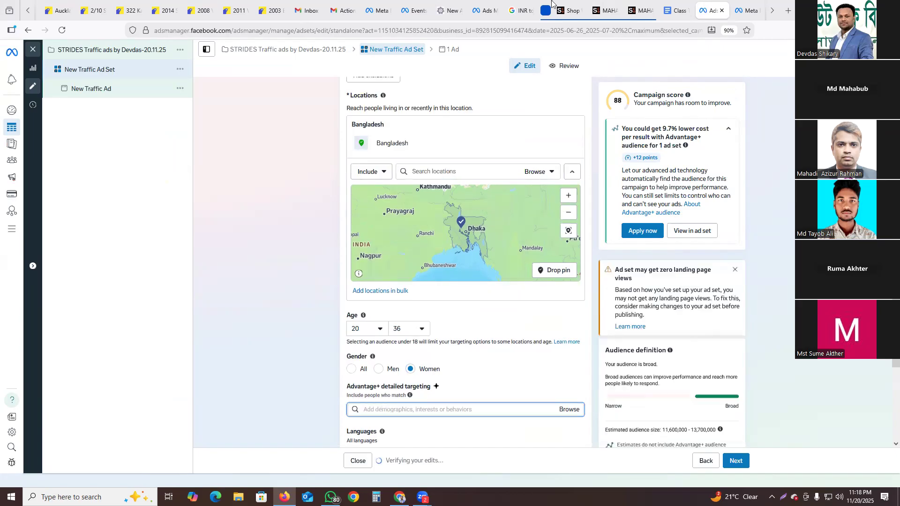
{"action": "left_click", "coordinate": [633, 10]}
{"action": "left_click", "coordinate": [610, 9]}
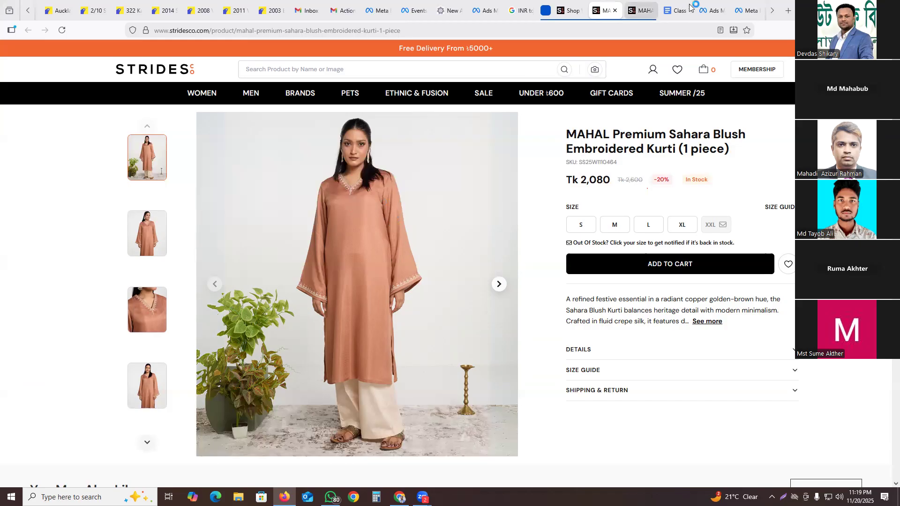
{"action": "left_click", "coordinate": [712, 7]}
{"action": "mouse_move", "coordinate": [382, 431]}
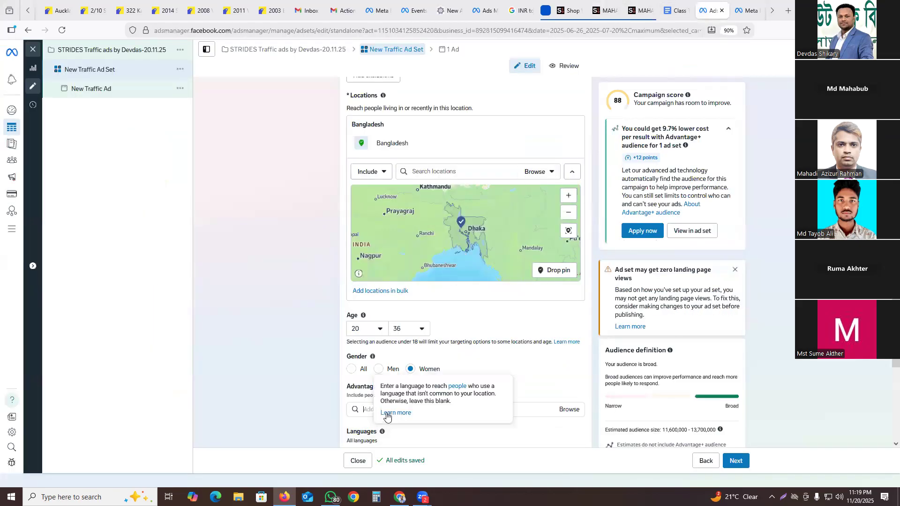
{"action": "left_click", "coordinate": [488, 409]}
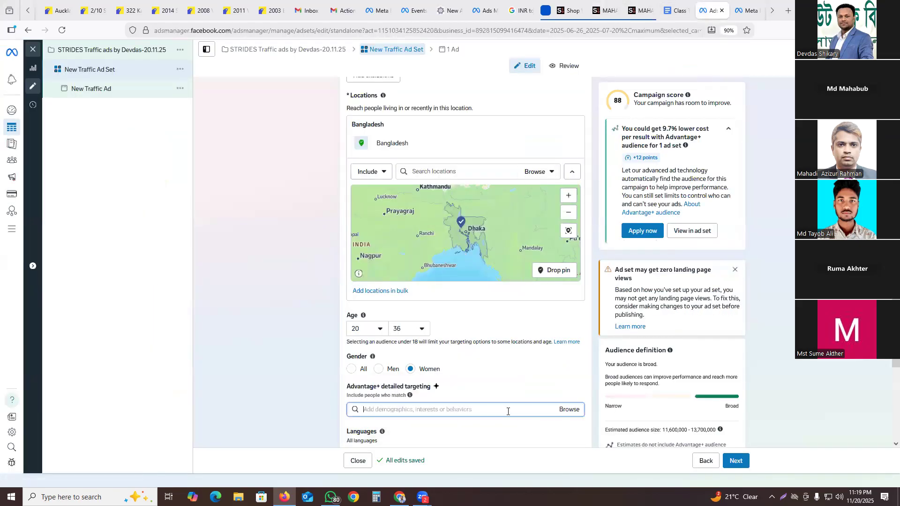
{"action": "type", "text": "Dress"}
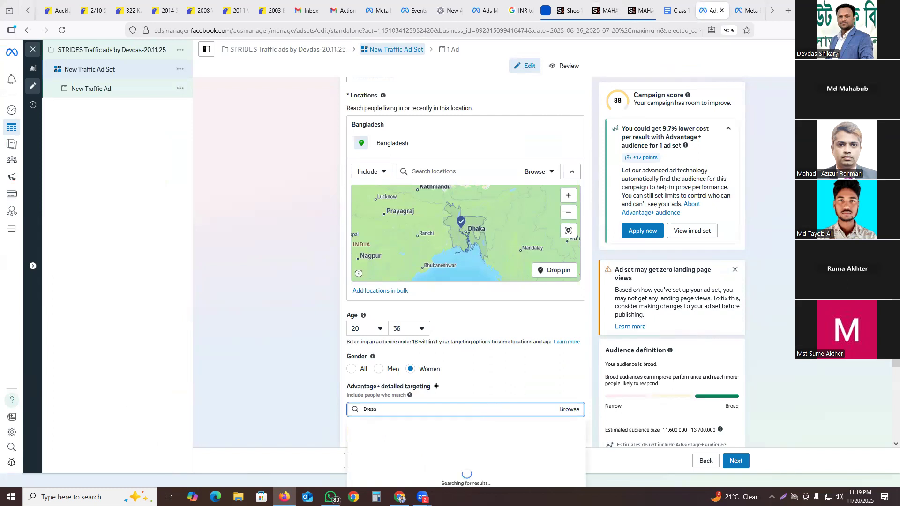
{"action": "scroll", "coordinate": [474, 337], "scroll_direction": "down", "scroll_amount": 4}
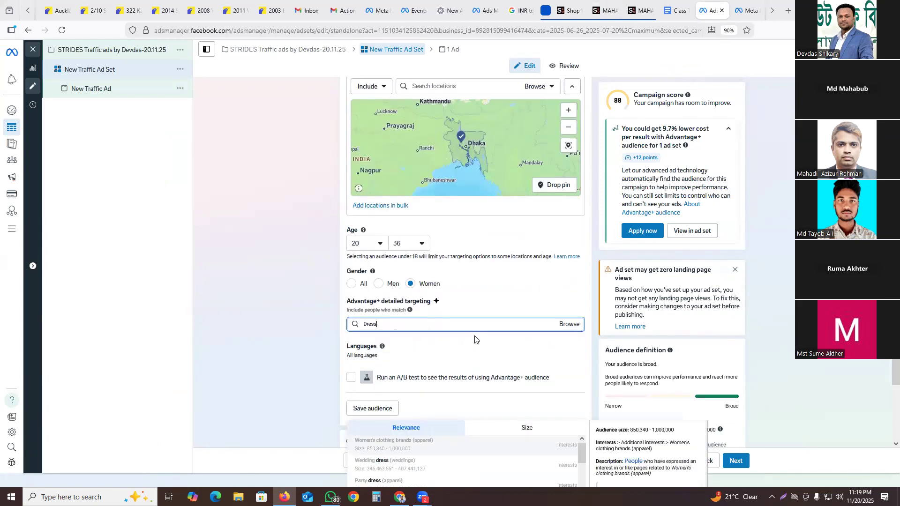
{"action": "key", "text": "BackSpace"}
{"action": "key", "text": "BackSpace"}
{"action": "key", "text": "BackSpace"}
{"action": "key", "text": "BackSpace"}
{"action": "key", "text": "BackSpace"}
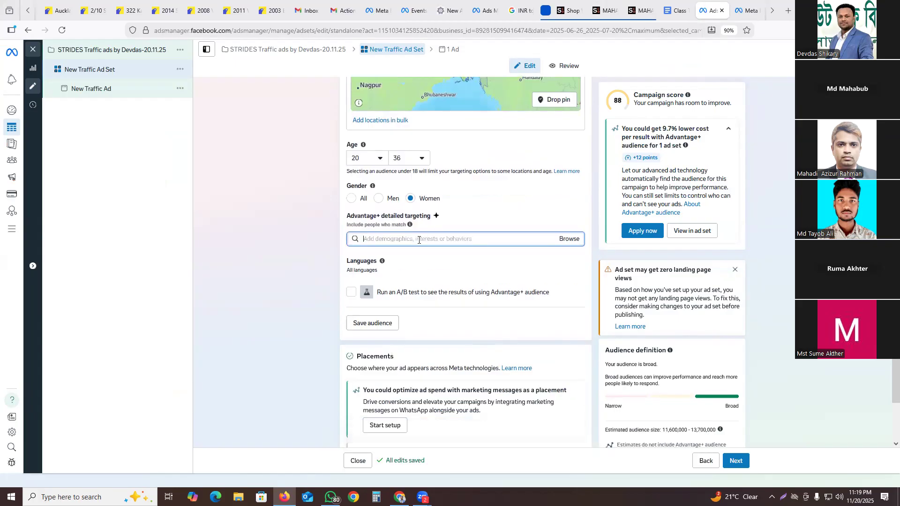
Search the ad set's detailed targeting for "Dress" and add the Women's clothing brands (apparel) interest
{"action": "scroll", "coordinate": [443, 209], "scroll_direction": "down", "scroll_amount": 2}
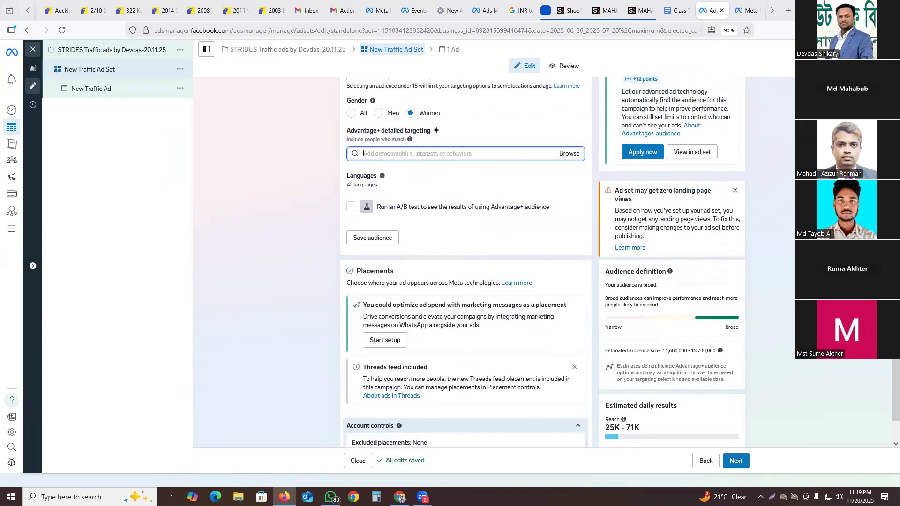
{"action": "type", "text": "Dre"}
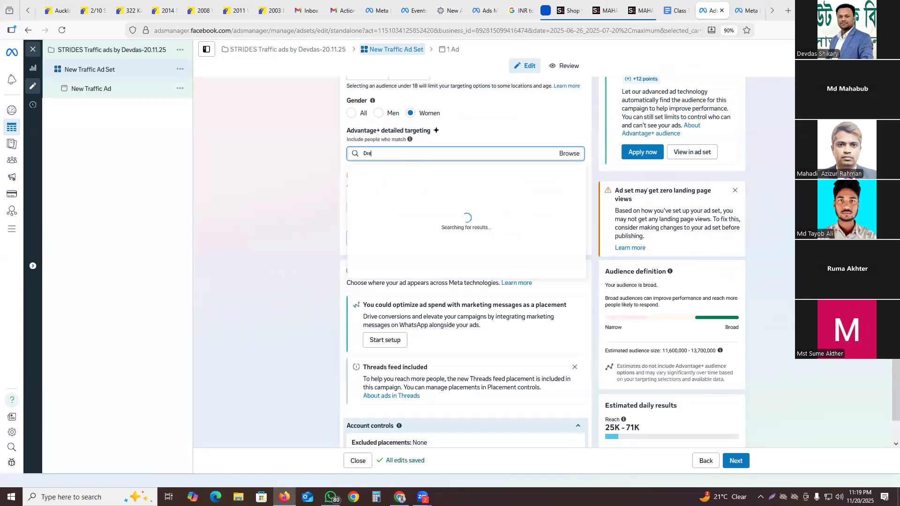
{"action": "type", "text": "ss"}
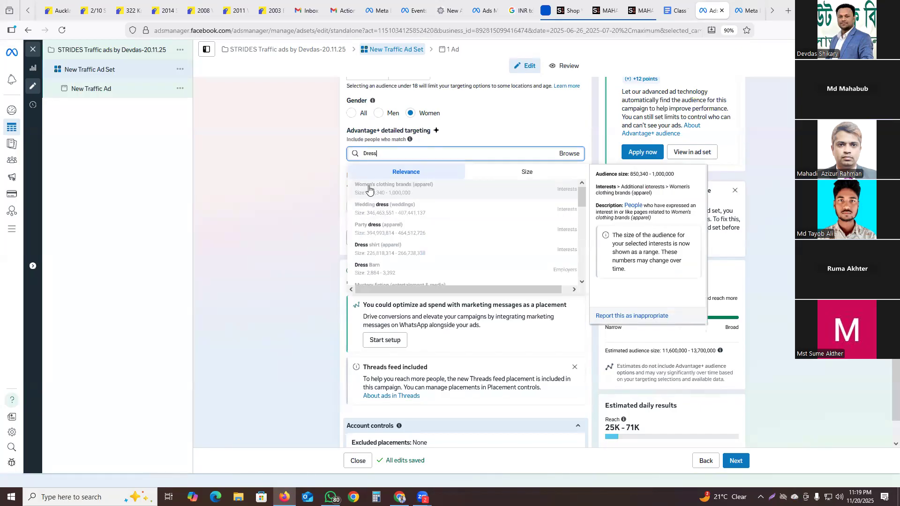
{"action": "left_click", "coordinate": [420, 188]}
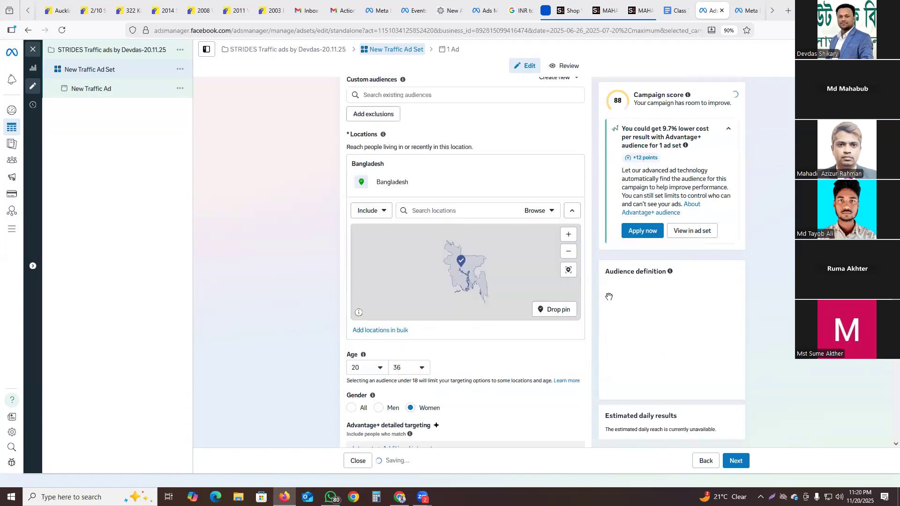
Search the detailed targeting for "Cloth" and add the Clothing (apparel) interest
{"action": "scroll", "coordinate": [609, 297], "scroll_direction": "down", "scroll_amount": 3}
{"action": "left_click", "coordinate": [382, 309]}
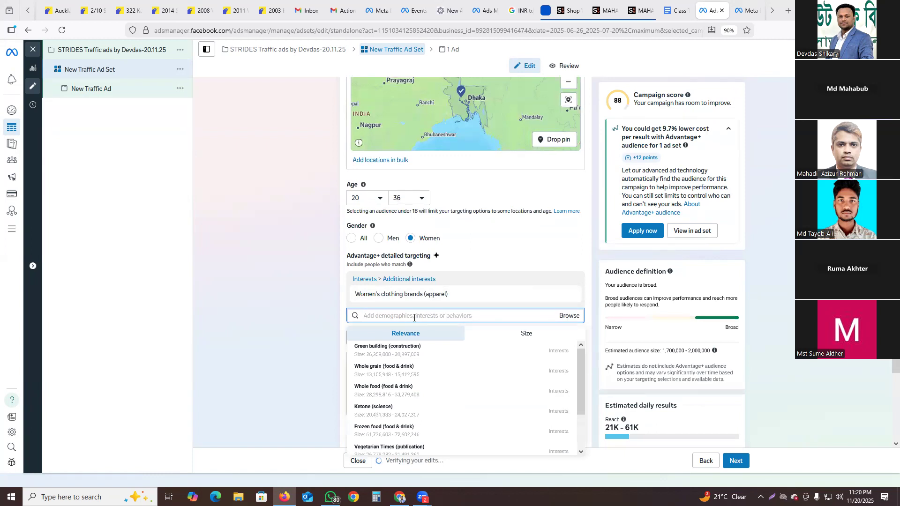
{"action": "scroll", "coordinate": [413, 318], "scroll_direction": "down", "scroll_amount": 3}
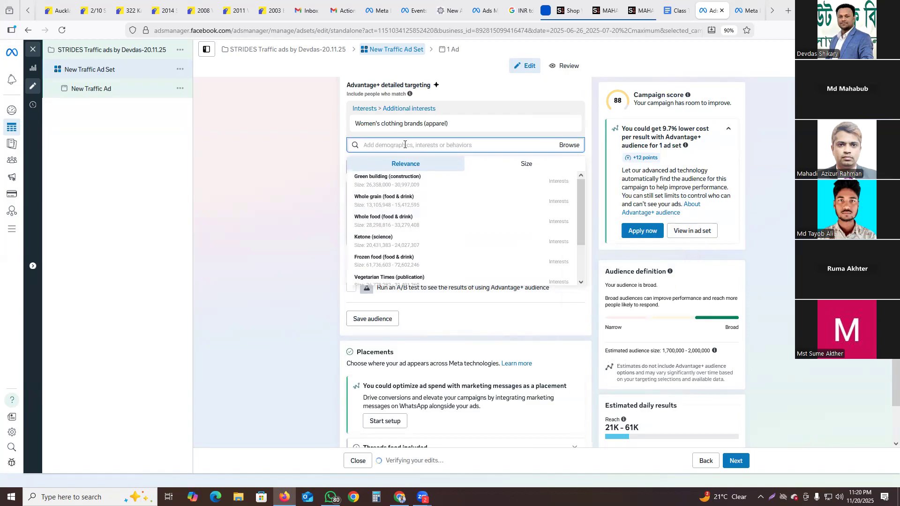
{"action": "type", "text": "Cloth"}
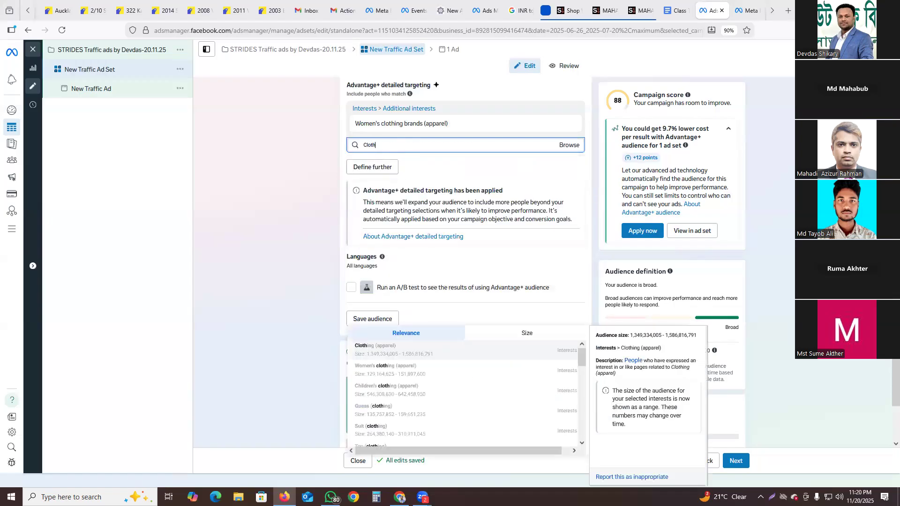
{"action": "left_click", "coordinate": [383, 355]}
Add the suggested Boutiques (retailers) interest to the detailed targeting
{"action": "scroll", "coordinate": [384, 353], "scroll_direction": "down", "scroll_amount": 3}
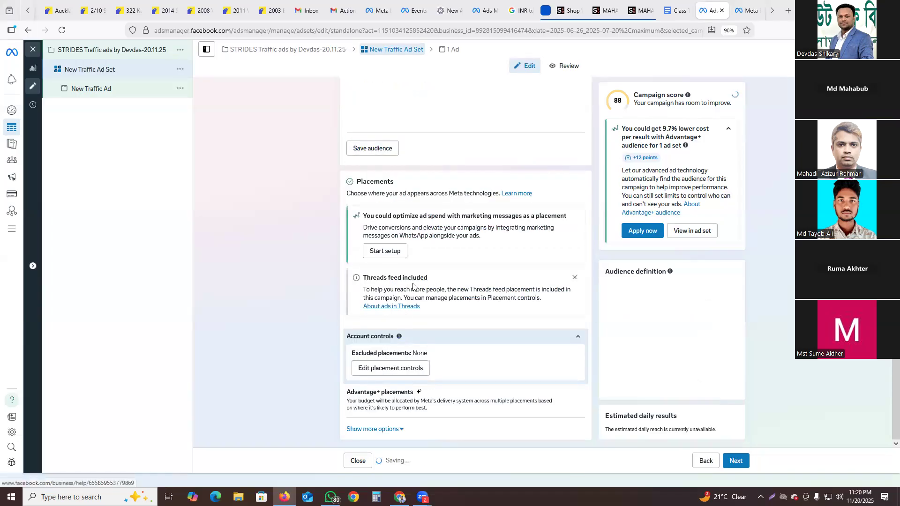
{"action": "scroll", "coordinate": [413, 286], "scroll_direction": "up", "scroll_amount": 2}
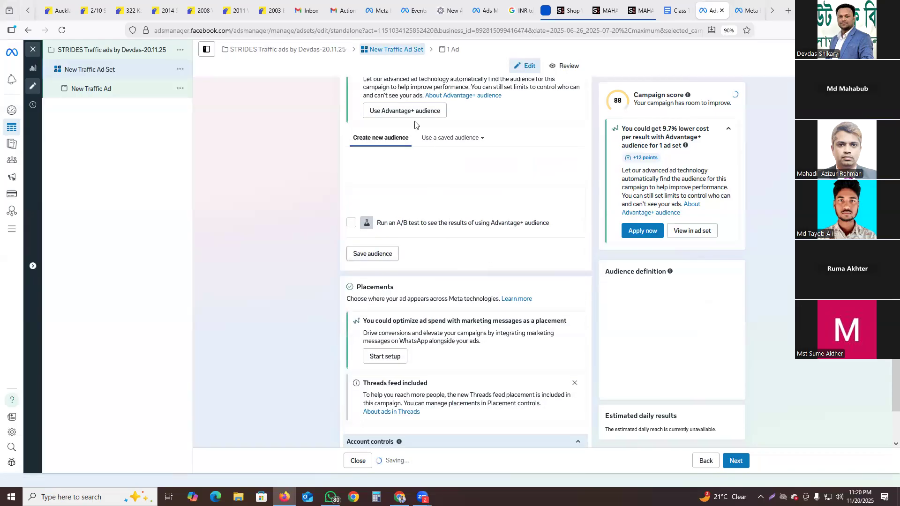
{"action": "scroll", "coordinate": [441, 159], "scroll_direction": "up", "scroll_amount": 5}
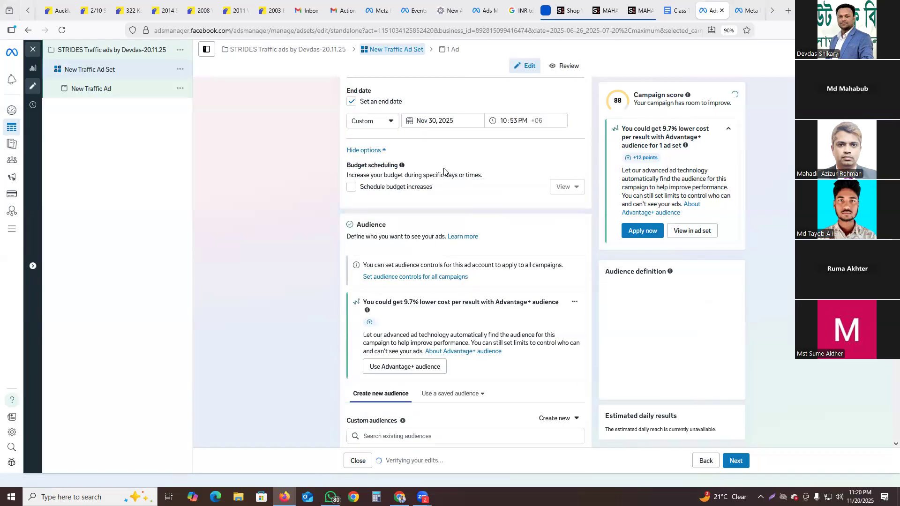
{"action": "scroll", "coordinate": [443, 178], "scroll_direction": "down", "scroll_amount": 6}
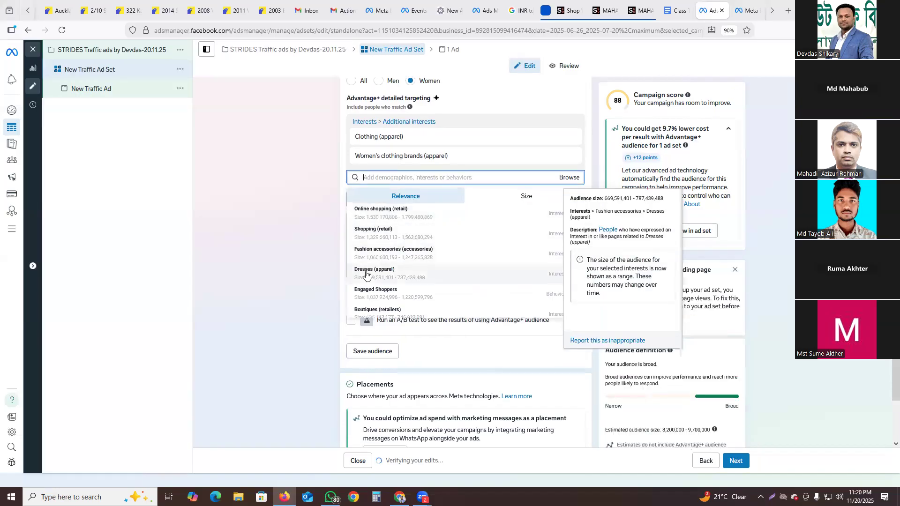
{"action": "scroll", "coordinate": [394, 310], "scroll_direction": "down", "scroll_amount": 1}
{"action": "scroll", "coordinate": [414, 237], "scroll_direction": "down", "scroll_amount": 1}
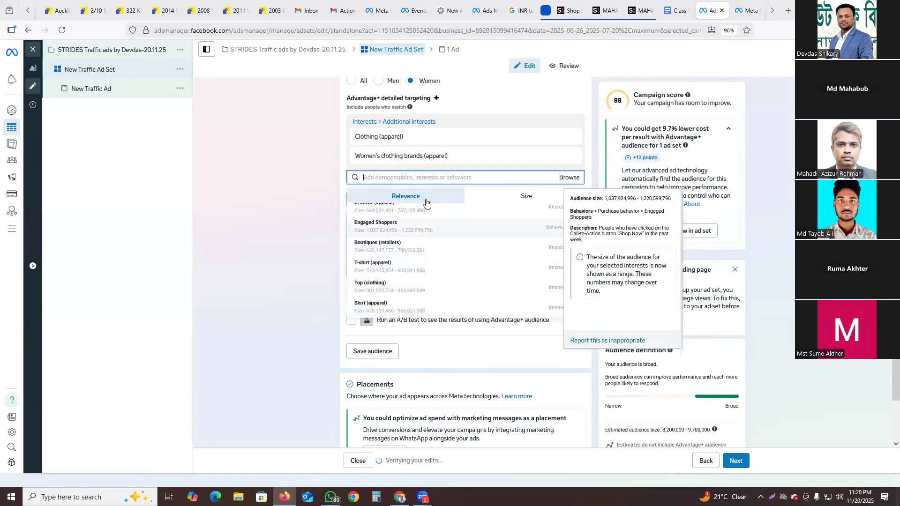
{"action": "left_click", "coordinate": [386, 257]}
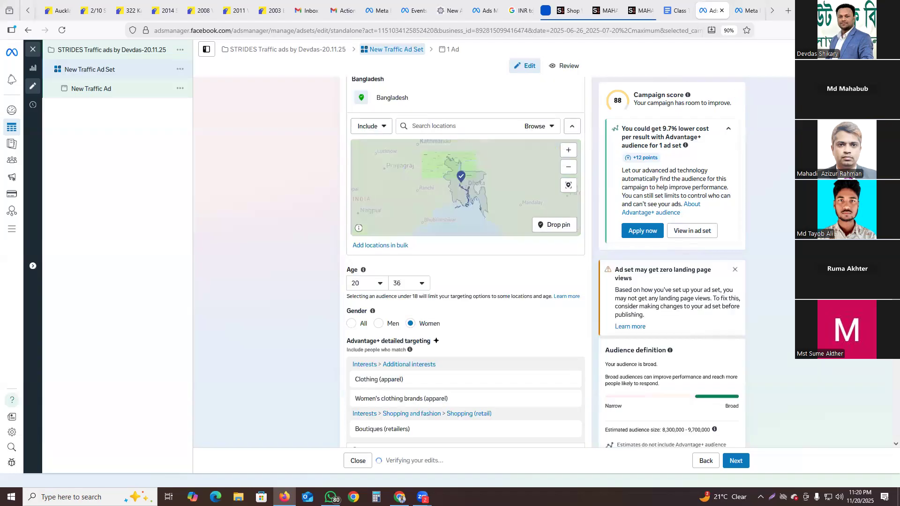
Add the suggested Blouse (apparel) interest to the detailed targeting
{"action": "scroll", "coordinate": [465, 262], "scroll_direction": "down", "scroll_amount": 1}
{"action": "scroll", "coordinate": [465, 262], "scroll_direction": "down", "scroll_amount": 2}
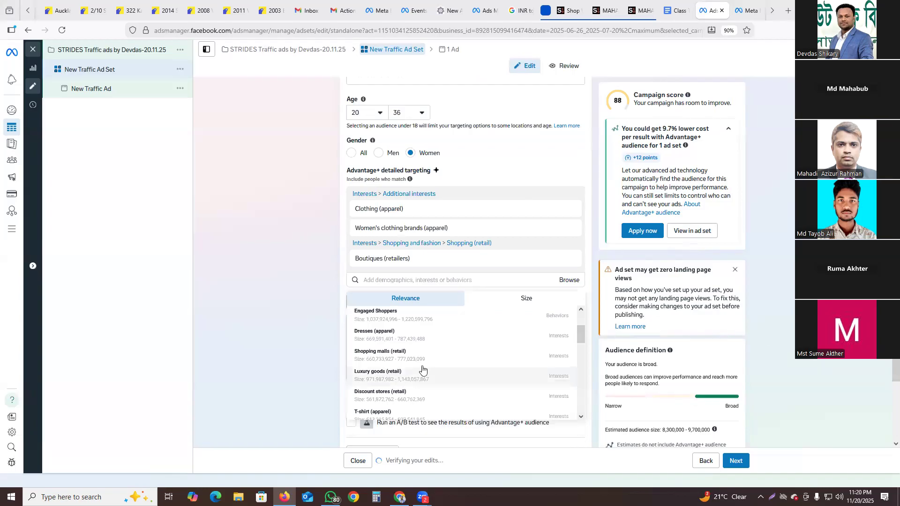
{"action": "scroll", "coordinate": [422, 370], "scroll_direction": "down", "scroll_amount": 2}
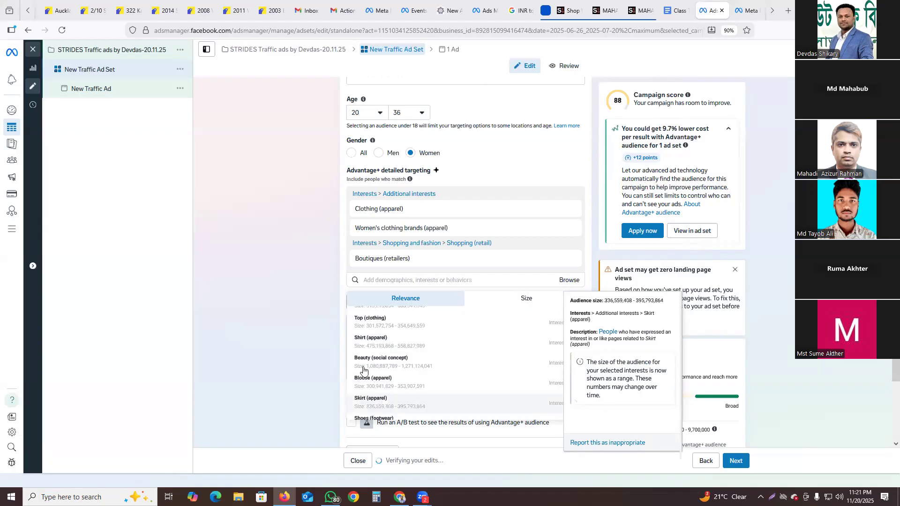
{"action": "scroll", "coordinate": [363, 370], "scroll_direction": "down", "scroll_amount": 1}
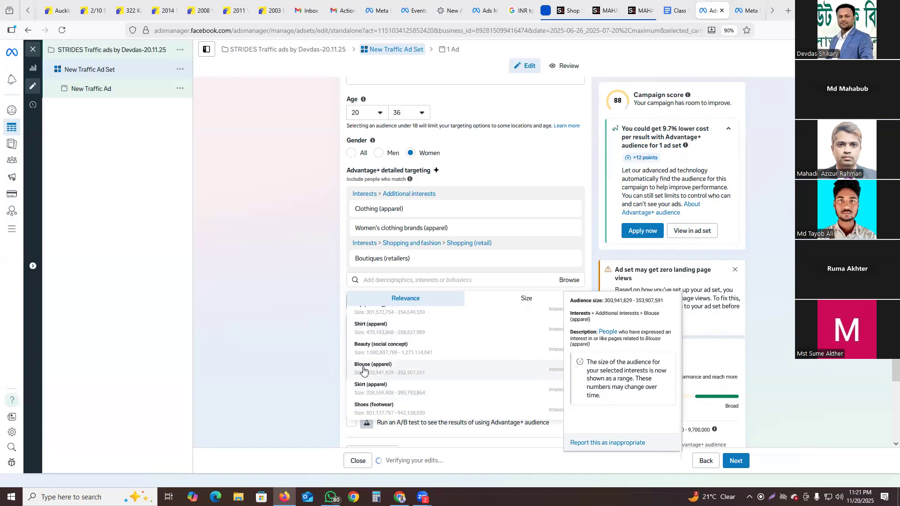
{"action": "left_click", "coordinate": [362, 371]}
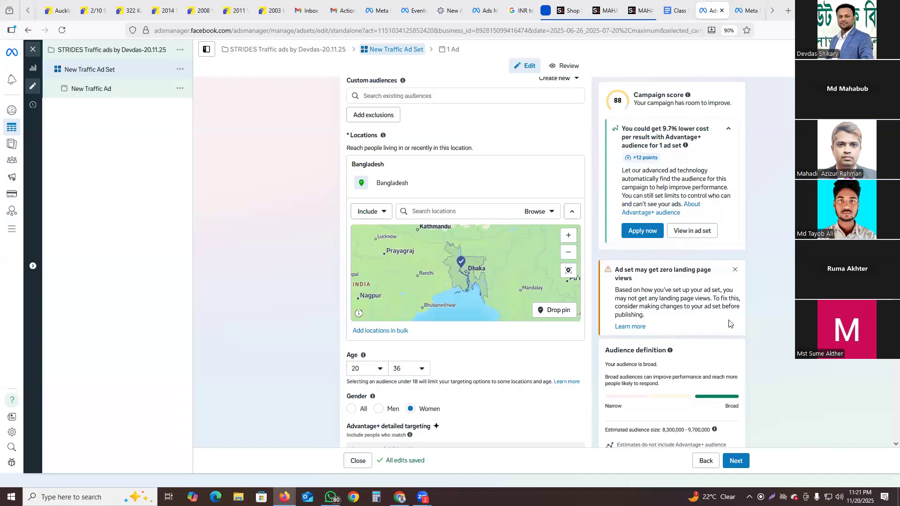
Add the Engaged Shoppers purchase behavior from the suggestions to the detailed targeting, and close the suggestion list
{"action": "scroll", "coordinate": [769, 310], "scroll_direction": "down", "scroll_amount": 3}
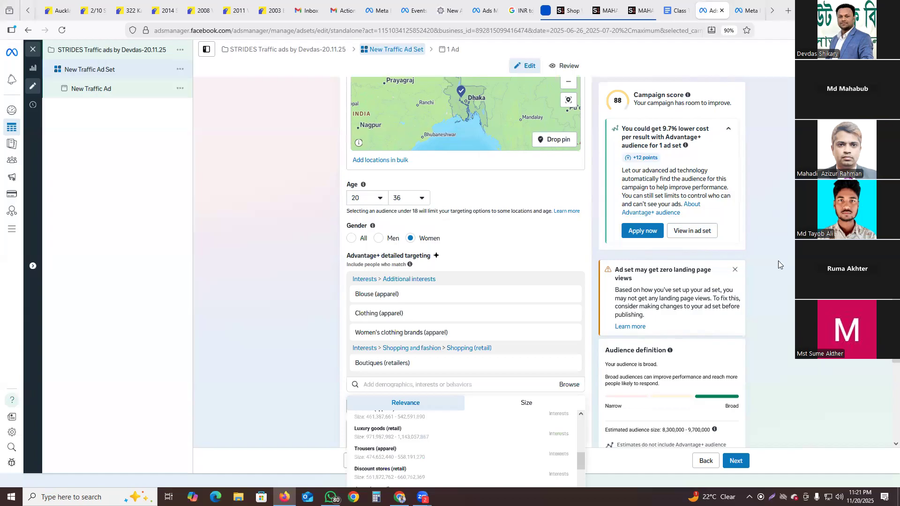
{"action": "mouse_move", "coordinate": [405, 303]}
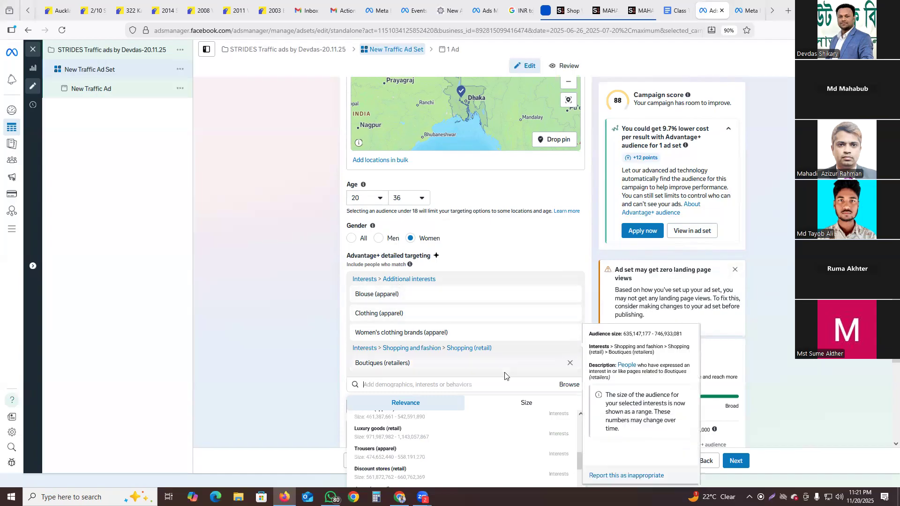
{"action": "left_click", "coordinate": [247, 347]}
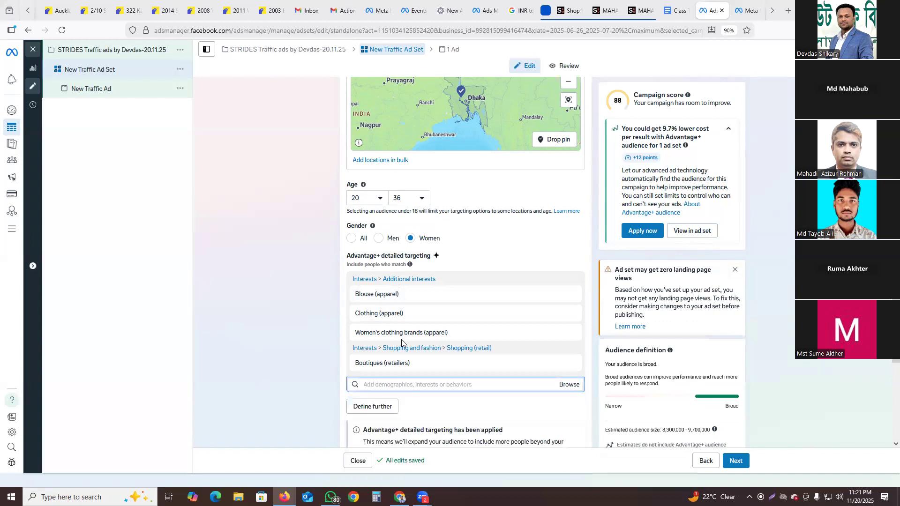
{"action": "left_click", "coordinate": [435, 385]}
{"action": "scroll", "coordinate": [443, 426], "scroll_direction": "up", "scroll_amount": 3}
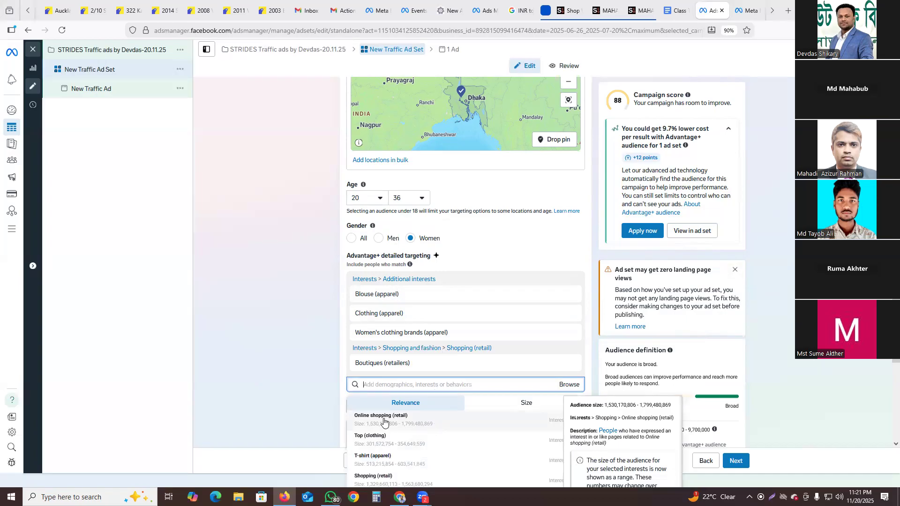
{"action": "scroll", "coordinate": [407, 427], "scroll_direction": "down", "scroll_amount": 3}
{"action": "scroll", "coordinate": [415, 430], "scroll_direction": "up", "scroll_amount": 3}
{"action": "scroll", "coordinate": [416, 429], "scroll_direction": "down", "scroll_amount": 5}
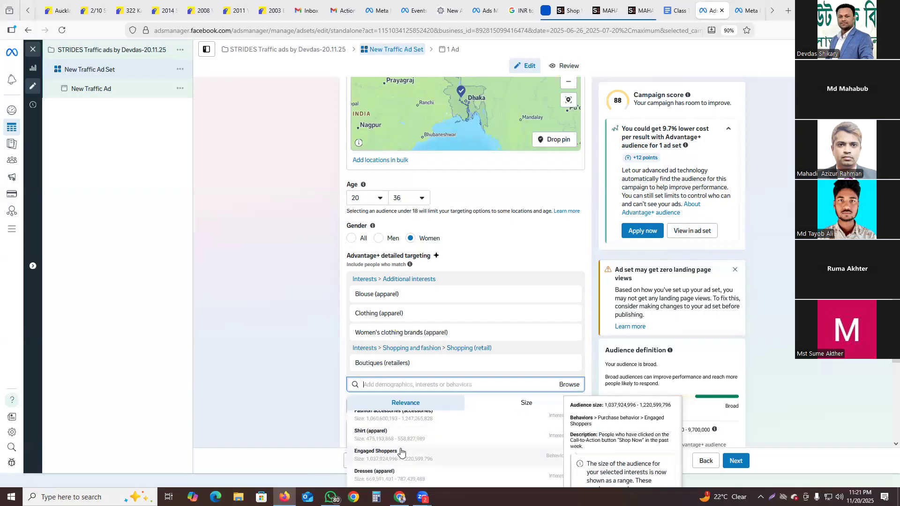
{"action": "left_click", "coordinate": [401, 452]}
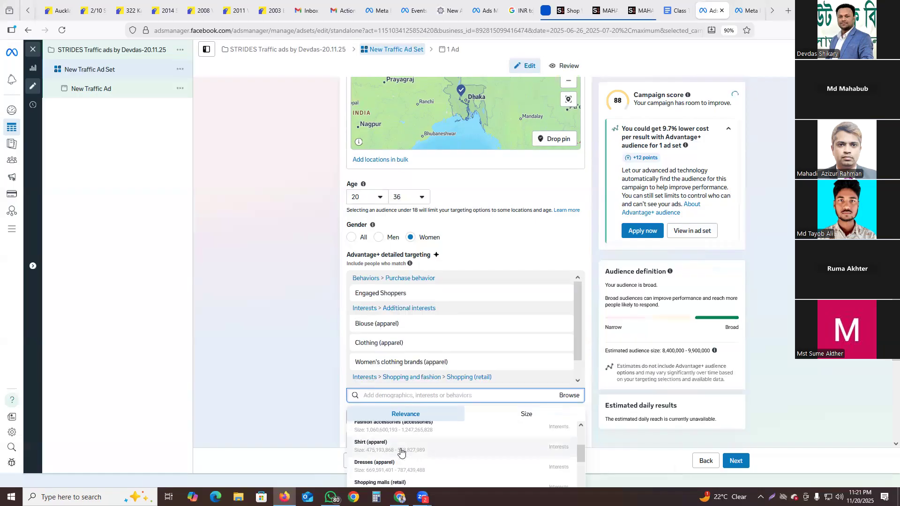
{"action": "left_click", "coordinate": [777, 328]}
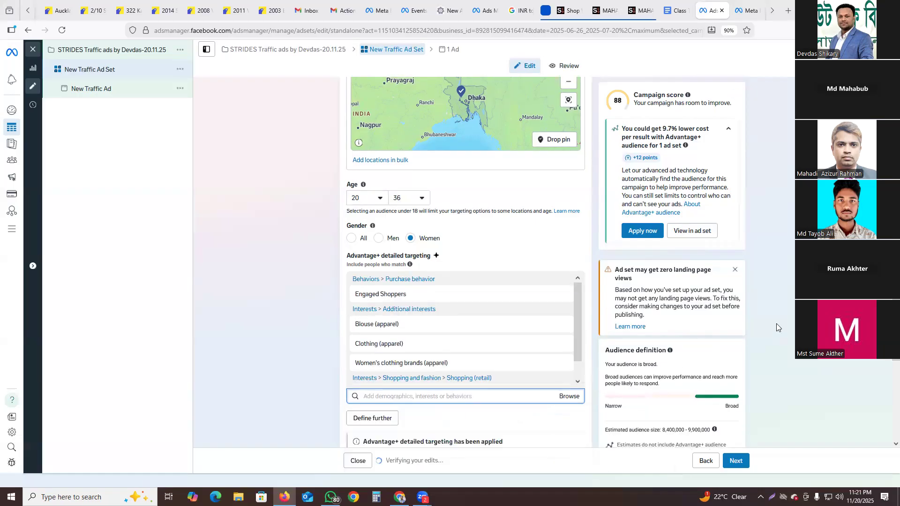
Review the selected detailed targeting entries, and look over the ad set's language and placement settings
{"action": "scroll", "coordinate": [442, 206], "scroll_direction": "down", "scroll_amount": 2}
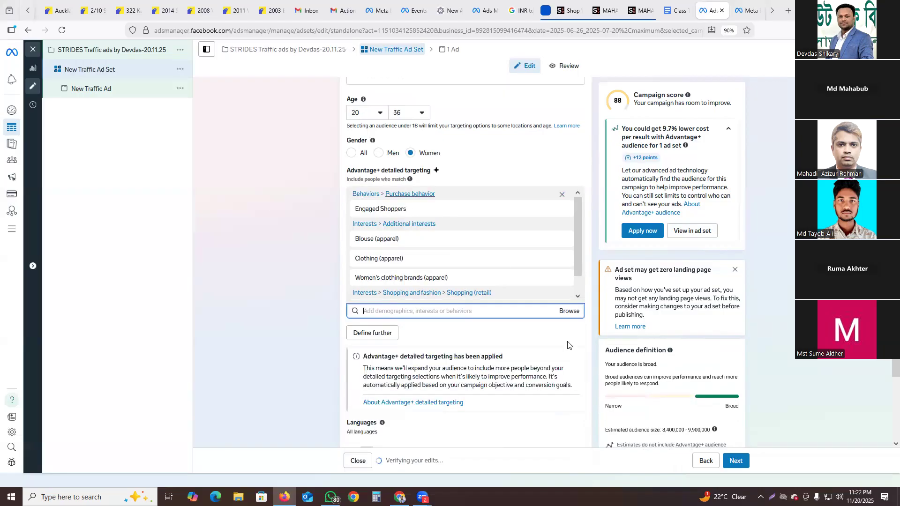
{"action": "mouse_move", "coordinate": [404, 240]}
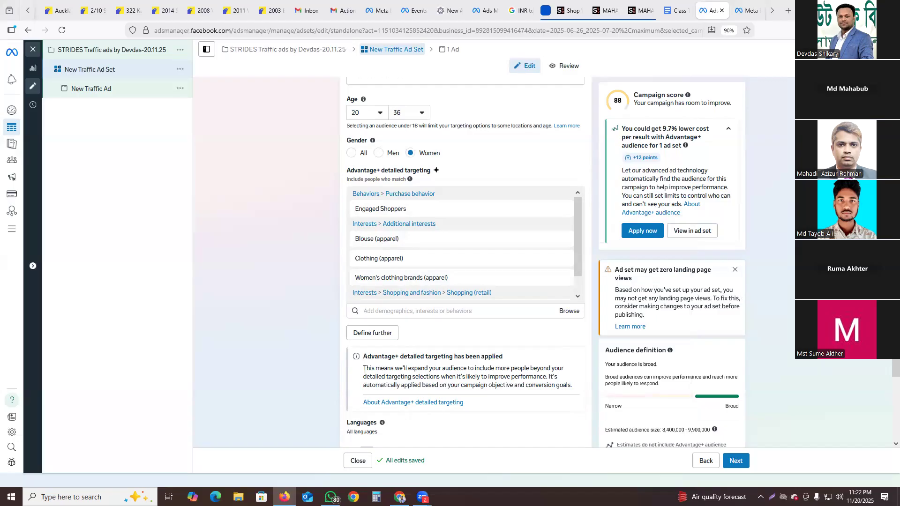
{"action": "scroll", "coordinate": [466, 262], "scroll_direction": "down", "scroll_amount": 2}
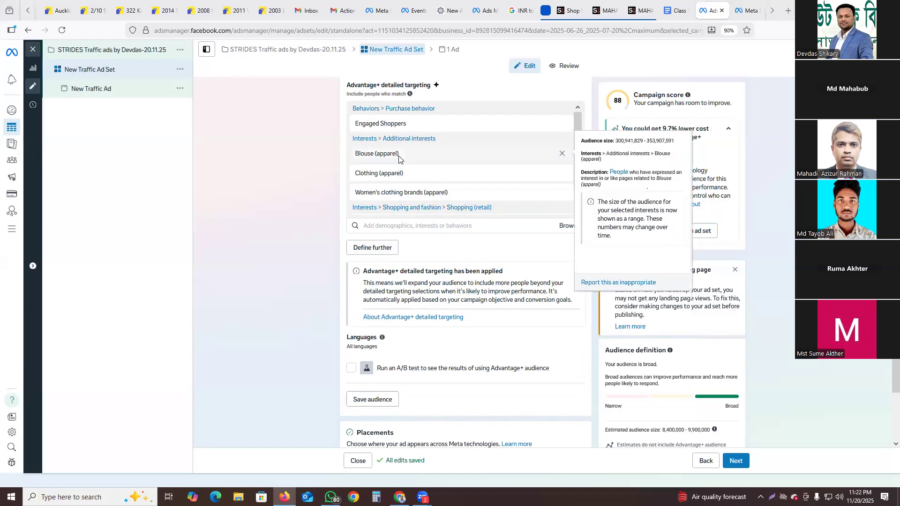
{"action": "scroll", "coordinate": [399, 159], "scroll_direction": "down", "scroll_amount": 1}
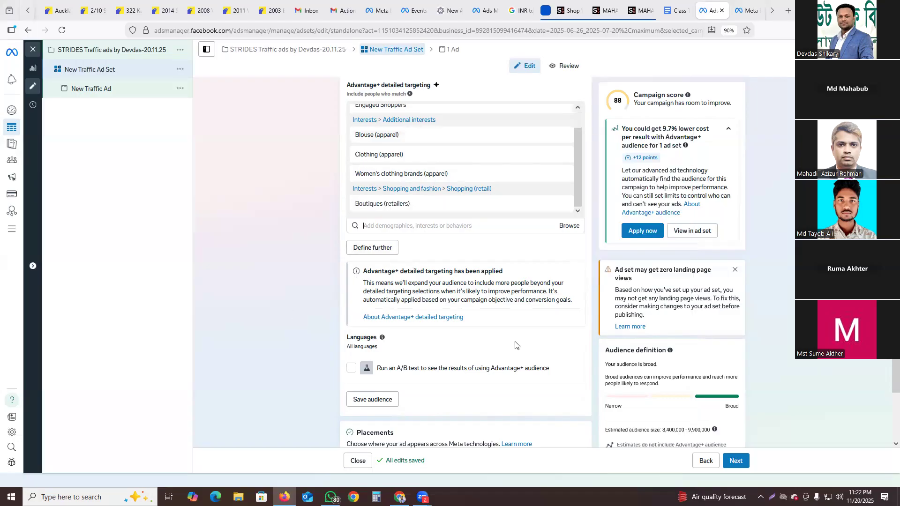
{"action": "scroll", "coordinate": [515, 343], "scroll_direction": "down", "scroll_amount": 2}
{"action": "scroll", "coordinate": [370, 232], "scroll_direction": "down", "scroll_amount": 2}
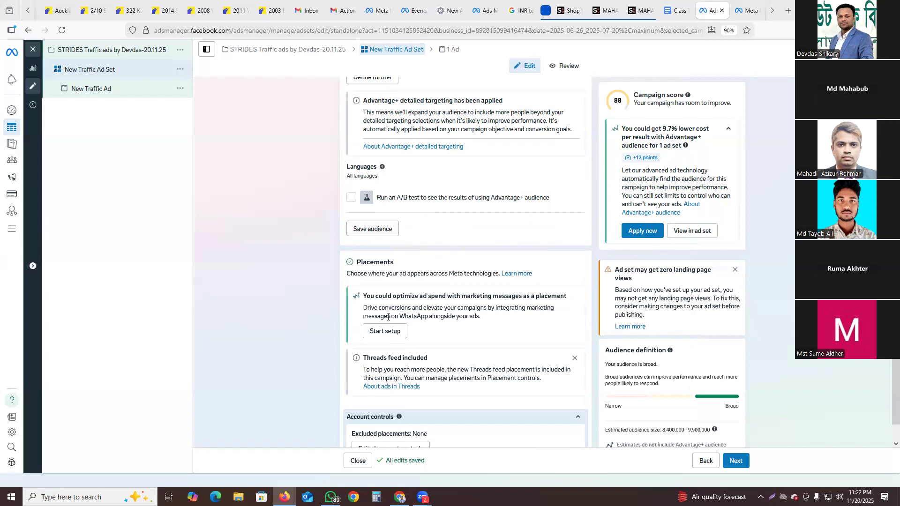
{"action": "scroll", "coordinate": [494, 315], "scroll_direction": "down", "scroll_amount": 1}
{"action": "scroll", "coordinate": [493, 314], "scroll_direction": "down", "scroll_amount": 2}
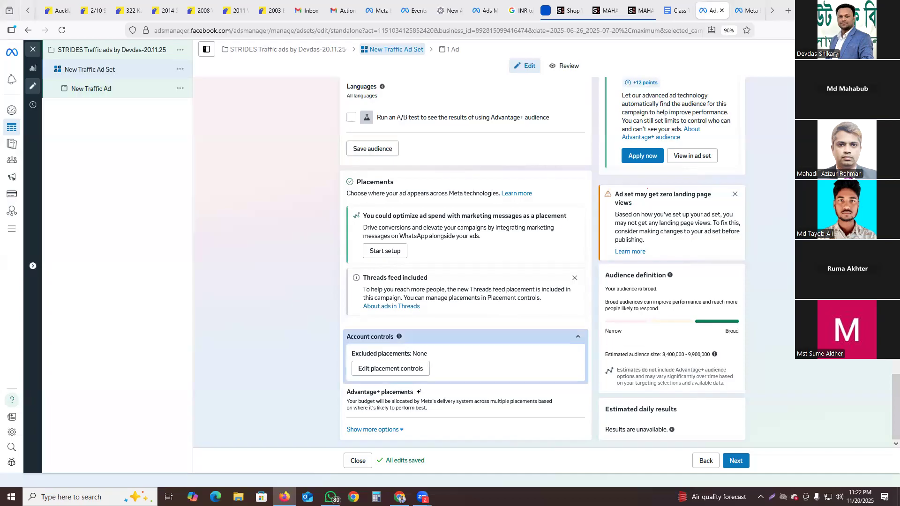
Review the ad set's budget, schedule, performance goal, audience targeting and placement settings
{"action": "scroll", "coordinate": [361, 262], "scroll_direction": "up", "scroll_amount": 6}
{"action": "scroll", "coordinate": [361, 262], "scroll_direction": "up", "scroll_amount": 10}
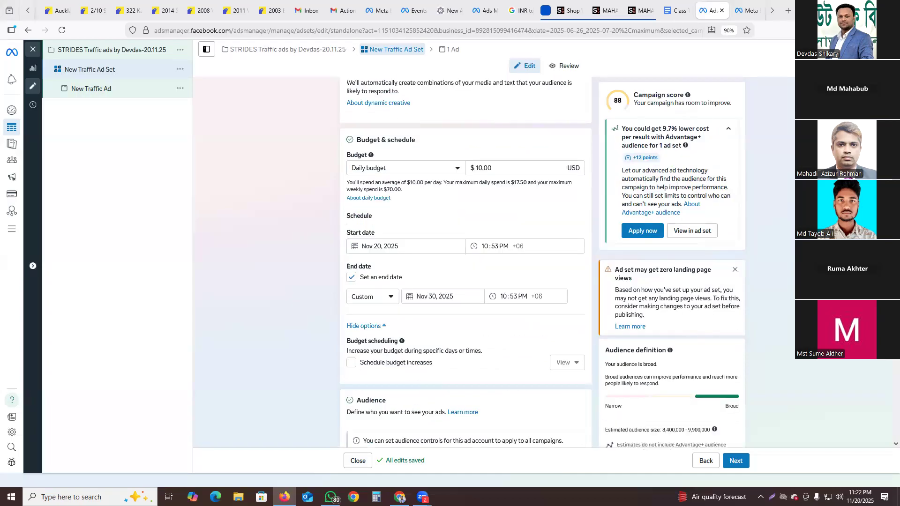
{"action": "scroll", "coordinate": [465, 262], "scroll_direction": "down", "scroll_amount": 3}
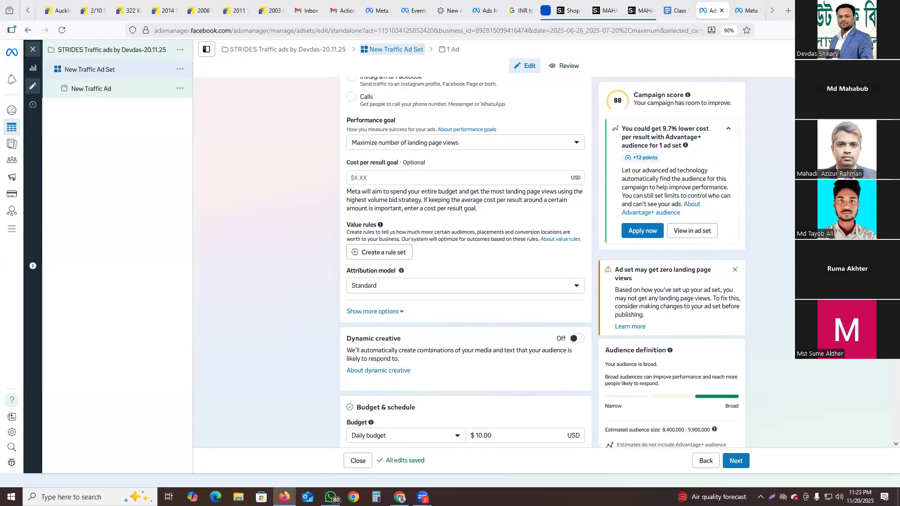
{"action": "scroll", "coordinate": [507, 281], "scroll_direction": "down", "scroll_amount": 7}
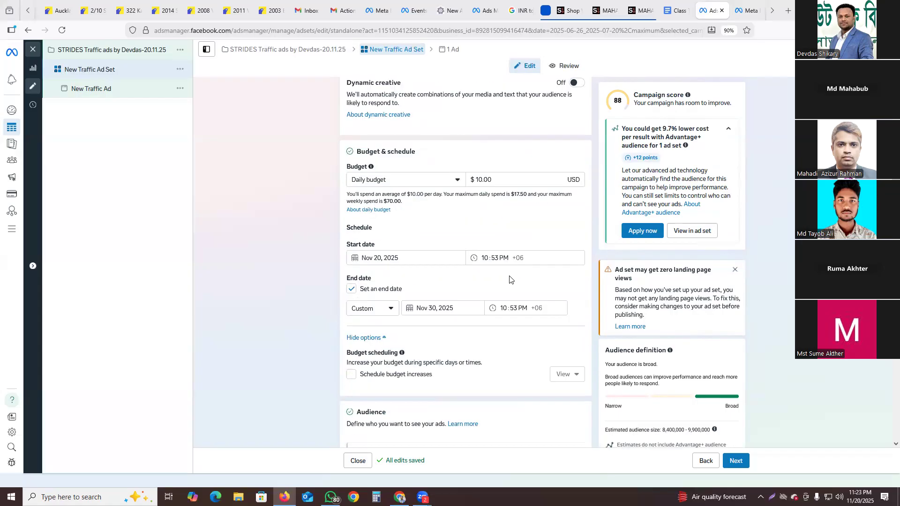
{"action": "scroll", "coordinate": [510, 280], "scroll_direction": "down", "scroll_amount": 10}
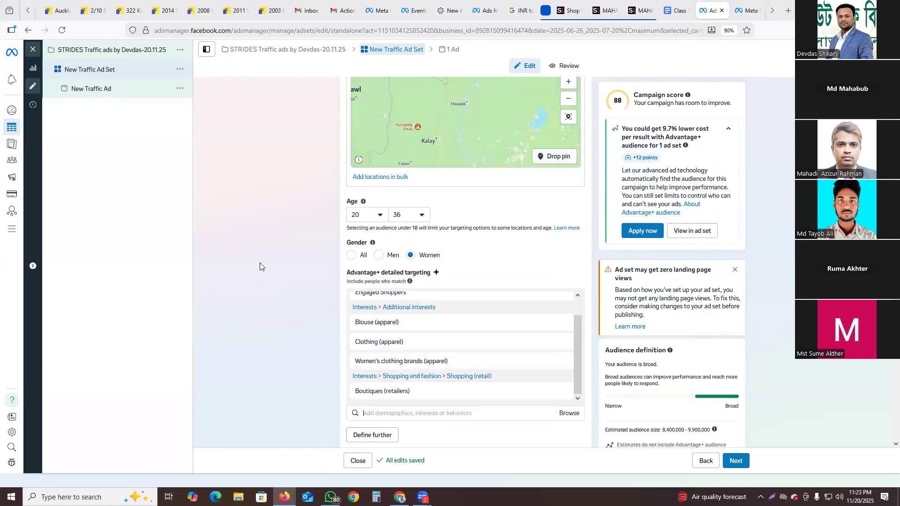
{"action": "scroll", "coordinate": [260, 263], "scroll_direction": "down", "scroll_amount": 5}
{"action": "scroll", "coordinate": [261, 263], "scroll_direction": "down", "scroll_amount": 4}
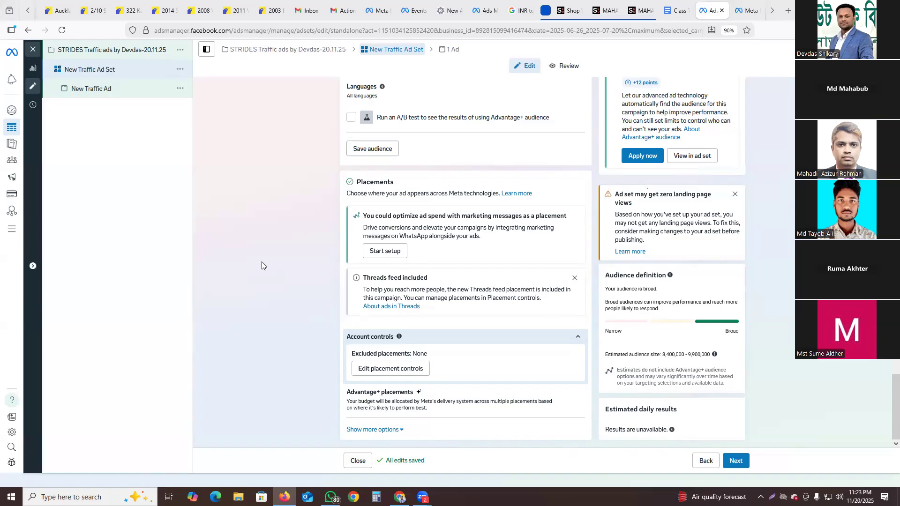
Continue to the ad level and rename the ad as New Traffic Ad-1
{"action": "left_click", "coordinate": [738, 461]}
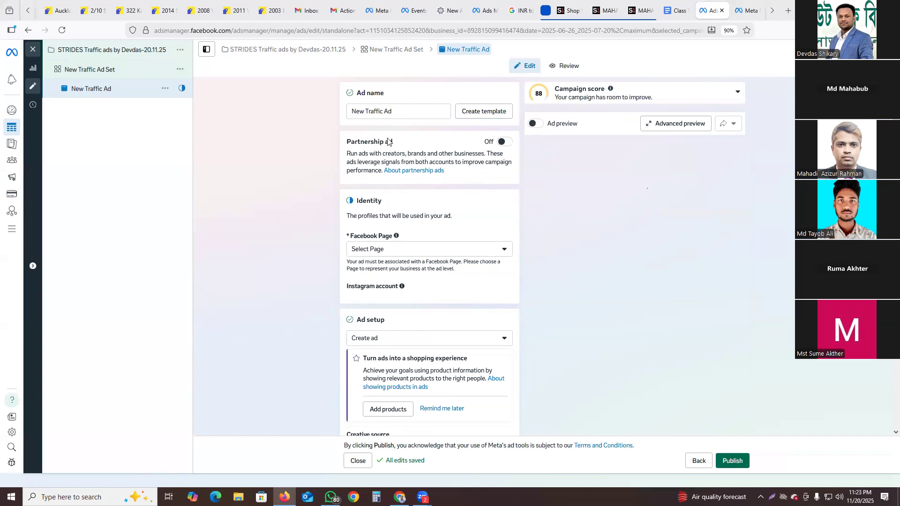
{"action": "triple_click", "coordinate": [395, 111]}
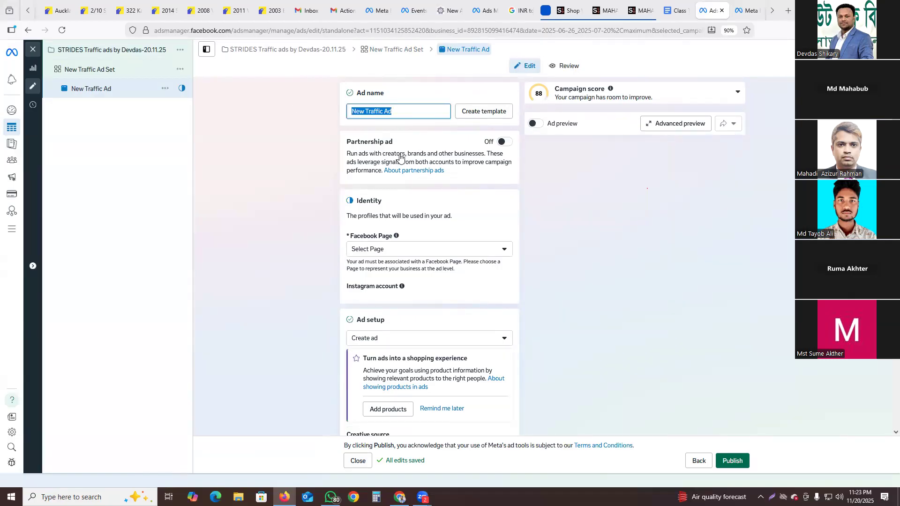
{"action": "left_click", "coordinate": [406, 110]}
{"action": "type", "text": "-1"}
{"action": "left_click", "coordinate": [400, 123]}
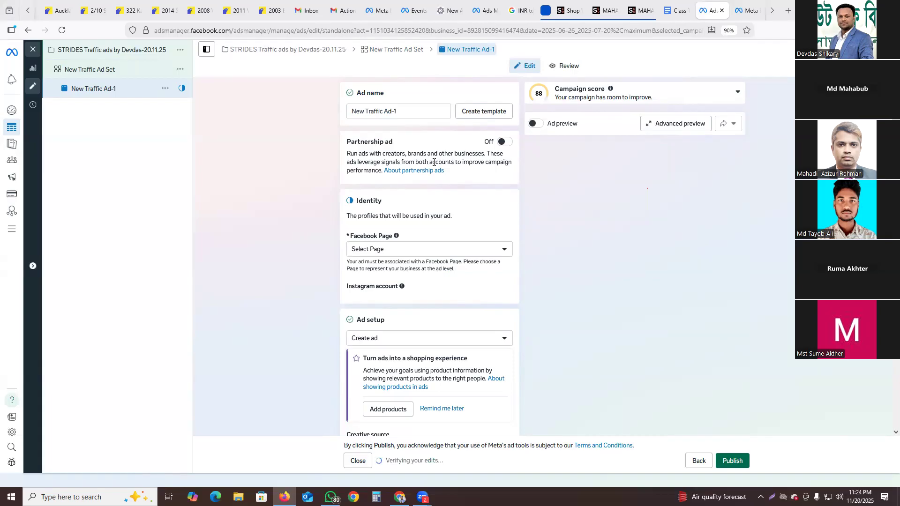
Turn on the ad preview and choose Josim Fashion as the ad's Facebook Page
{"action": "left_click", "coordinate": [536, 124]}
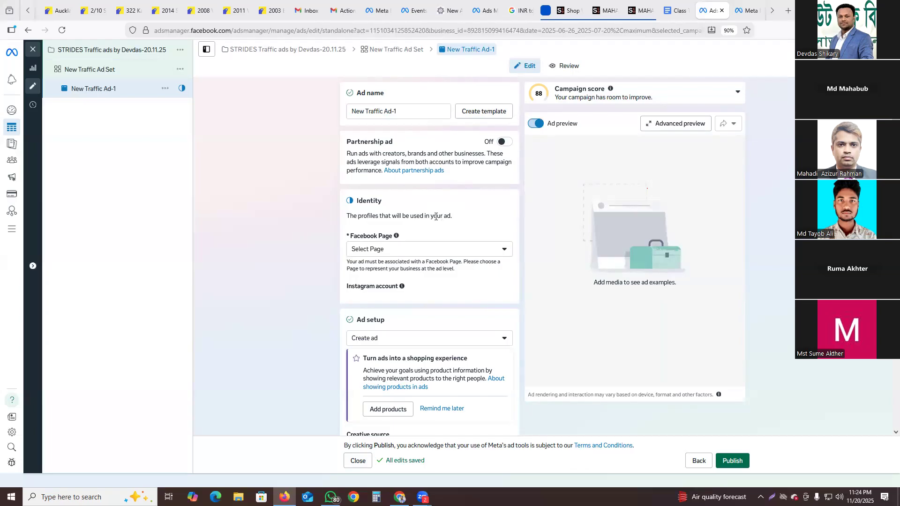
{"action": "left_click", "coordinate": [382, 250]}
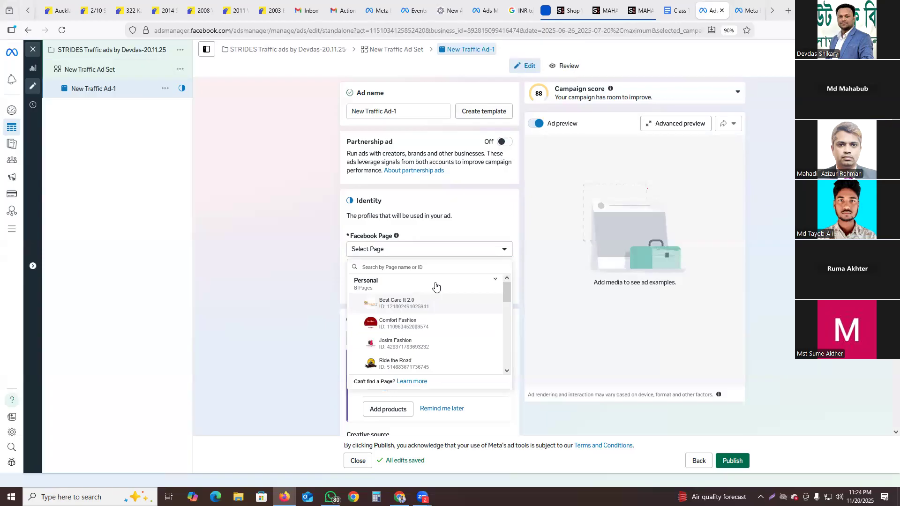
{"action": "left_click", "coordinate": [402, 346]}
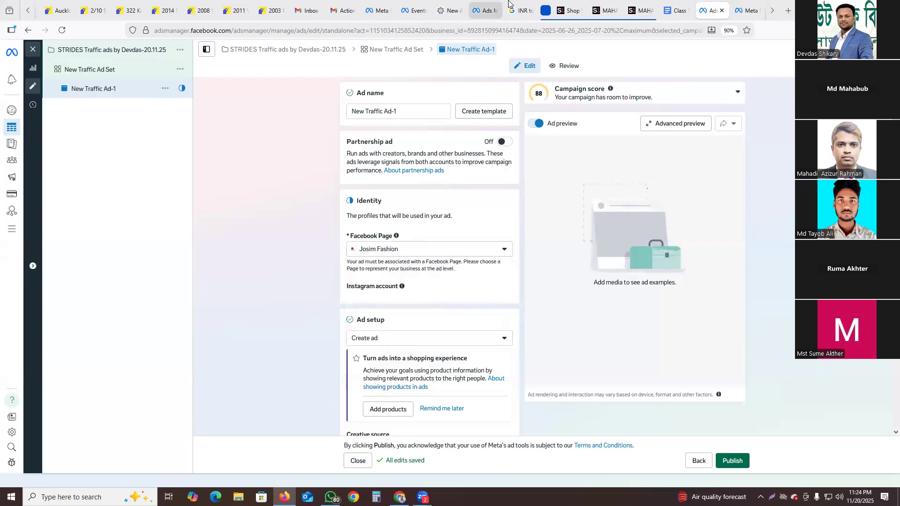
Look at the MAHAL Premium Sahara Blush kurti product page, and check the ad's Instagram account options
{"action": "left_click", "coordinate": [602, 10]}
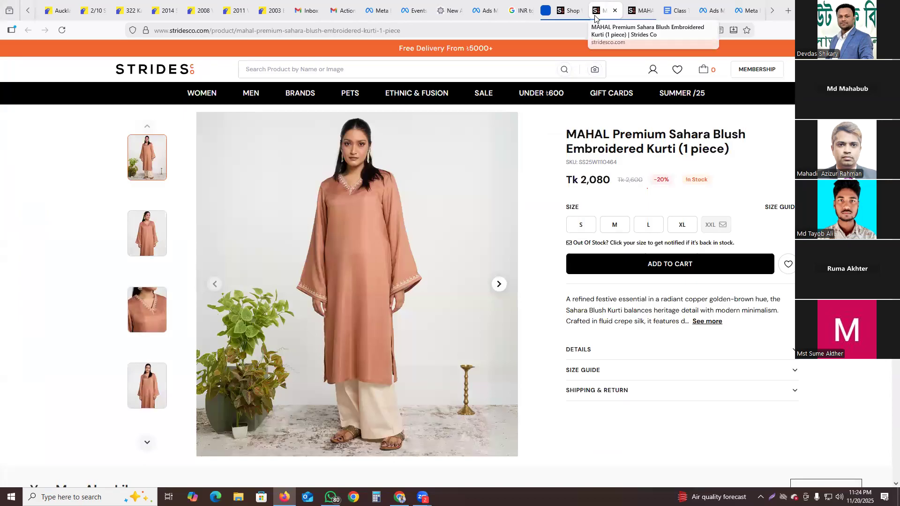
{"action": "left_click", "coordinate": [713, 14]}
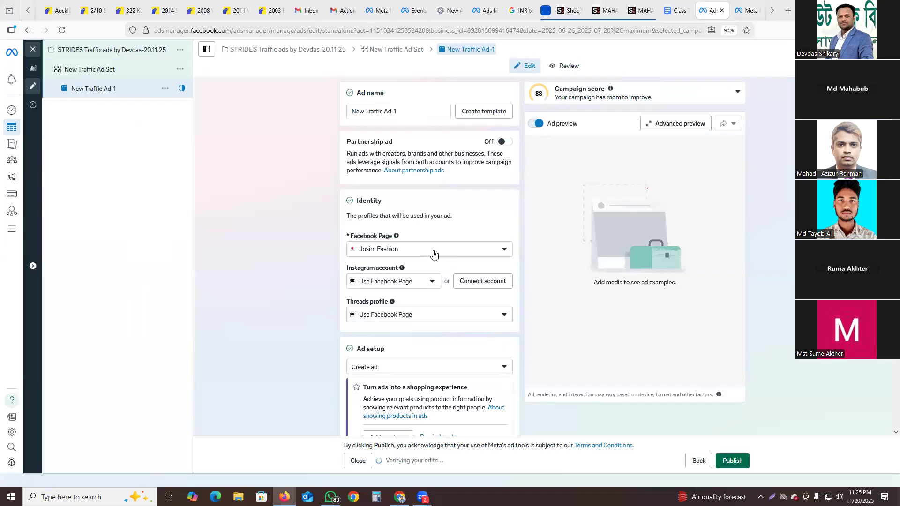
{"action": "left_click", "coordinate": [398, 284]}
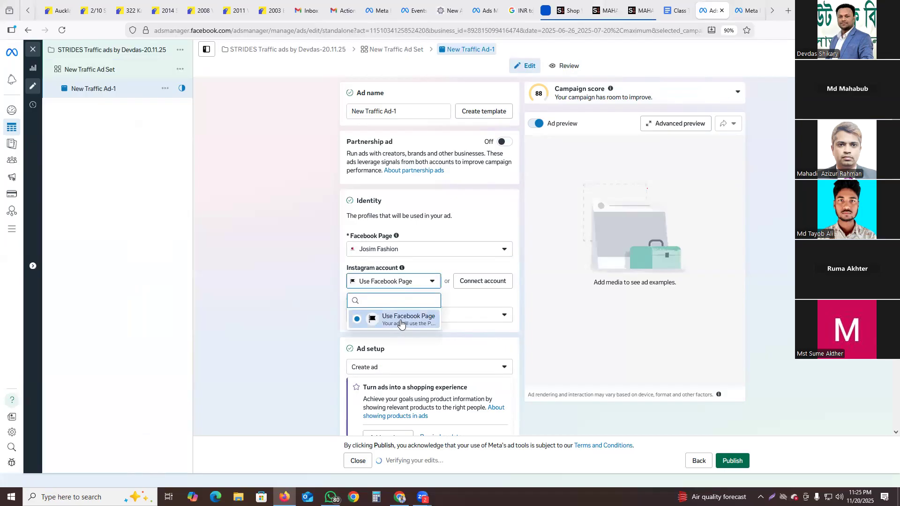
Switch the ad's Facebook Page to Wünder Gärden Studio
{"action": "left_click", "coordinate": [430, 251]}
{"action": "left_click", "coordinate": [430, 251]}
{"action": "left_click", "coordinate": [430, 251]}
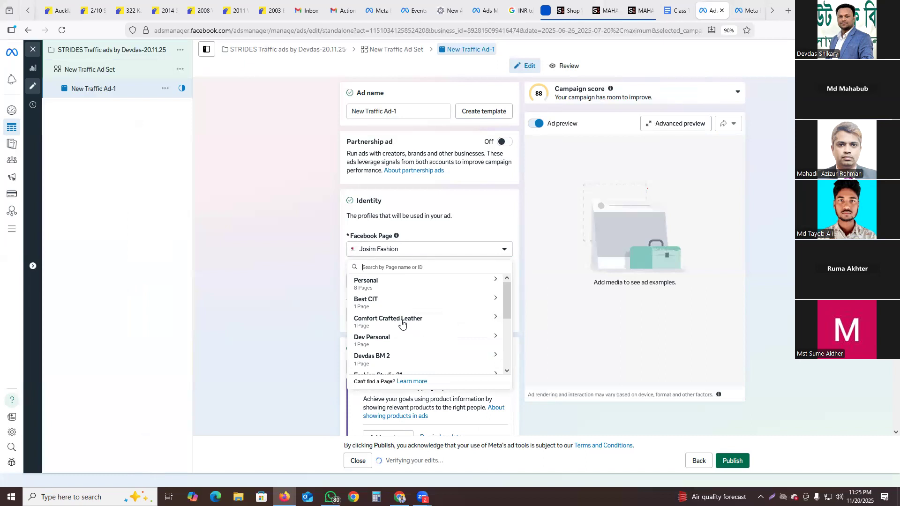
{"action": "scroll", "coordinate": [393, 338], "scroll_direction": "down", "scroll_amount": 3}
{"action": "left_click", "coordinate": [394, 336]}
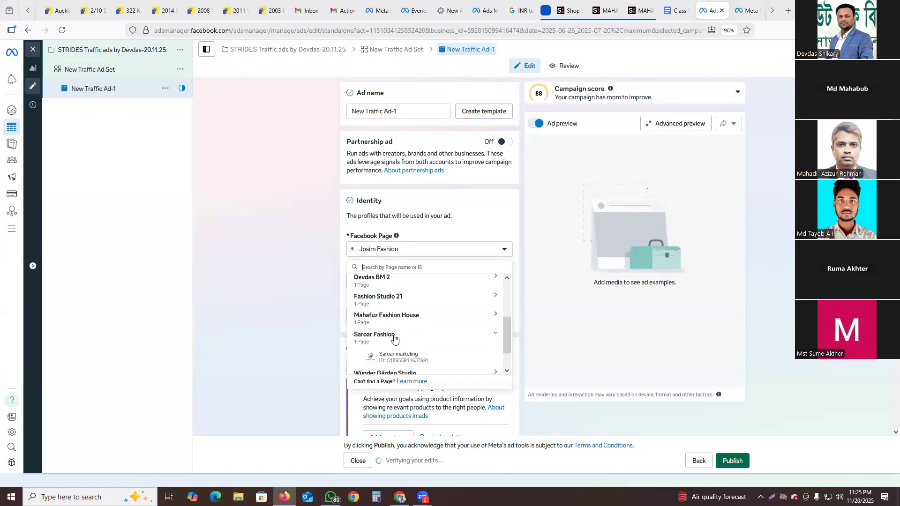
{"action": "scroll", "coordinate": [437, 322], "scroll_direction": "down", "scroll_amount": 1}
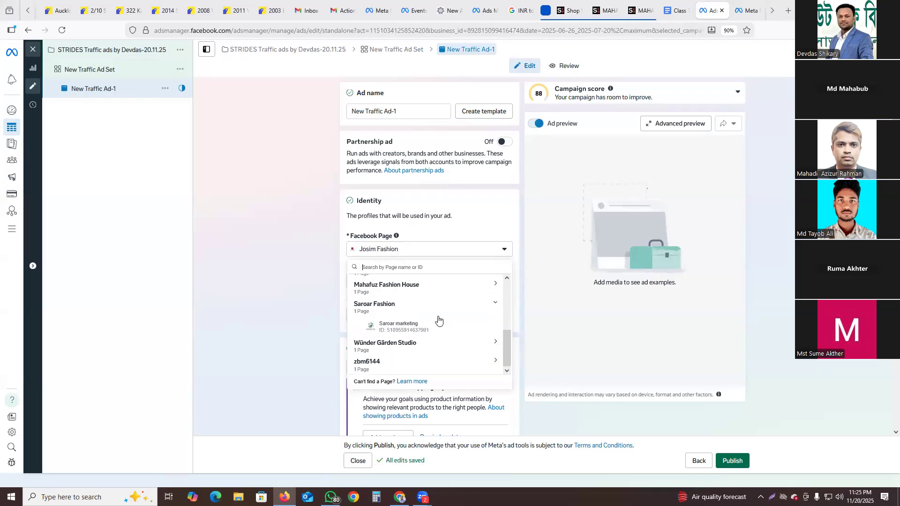
{"action": "left_click", "coordinate": [383, 347]}
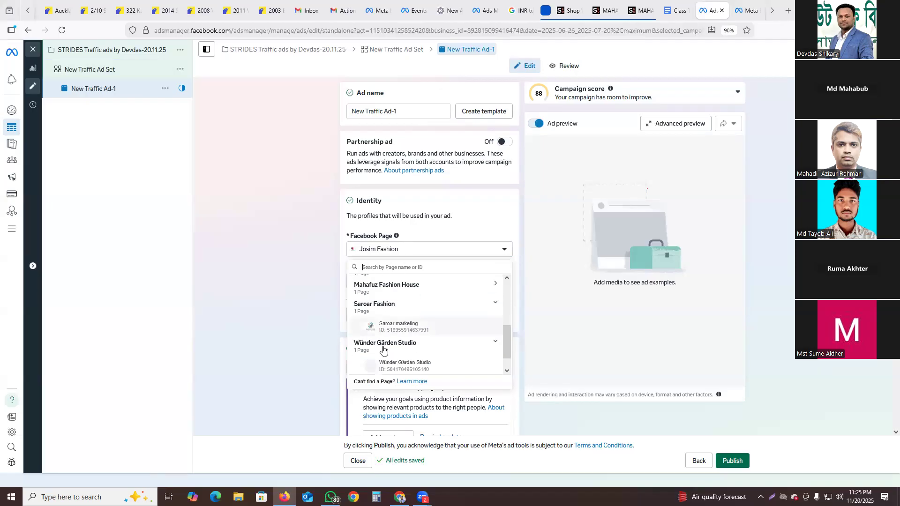
{"action": "left_click", "coordinate": [408, 368]}
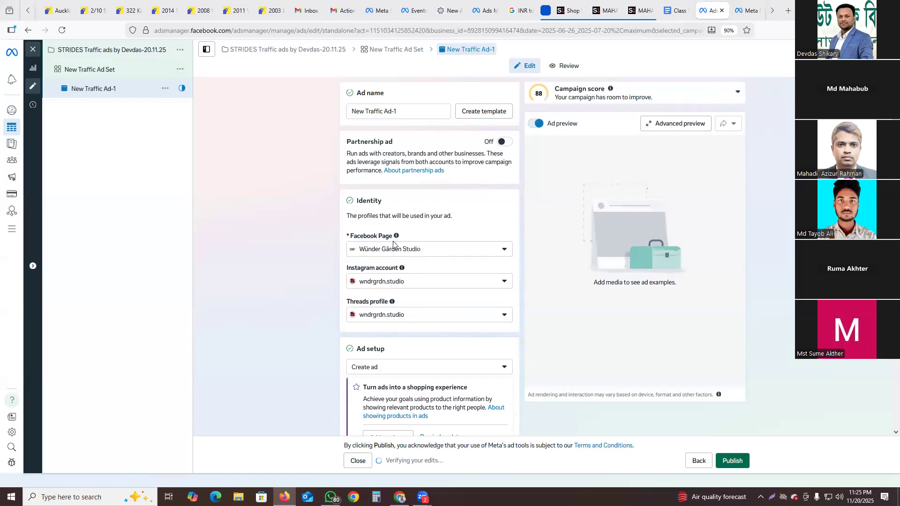
Set the ad's Facebook Page back to Josim Fashion
{"action": "left_click", "coordinate": [420, 251]}
{"action": "left_click", "coordinate": [382, 286]}
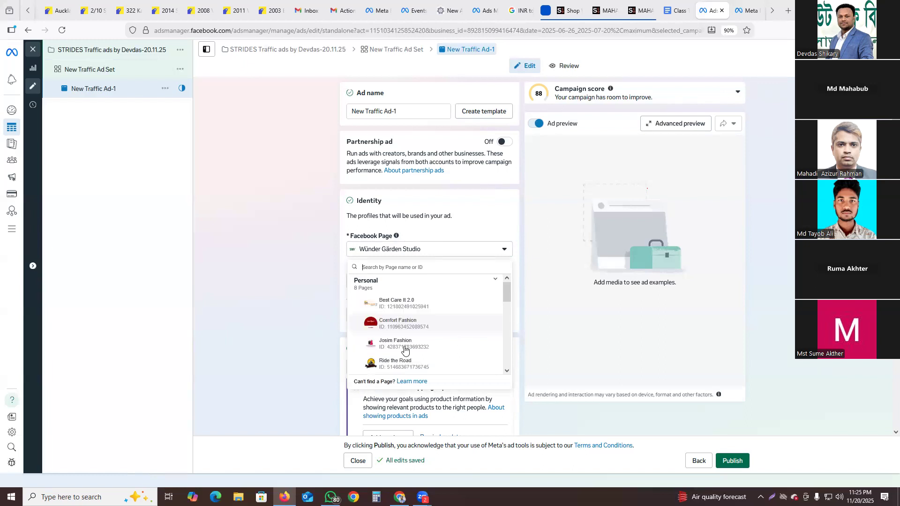
{"action": "left_click", "coordinate": [405, 347]}
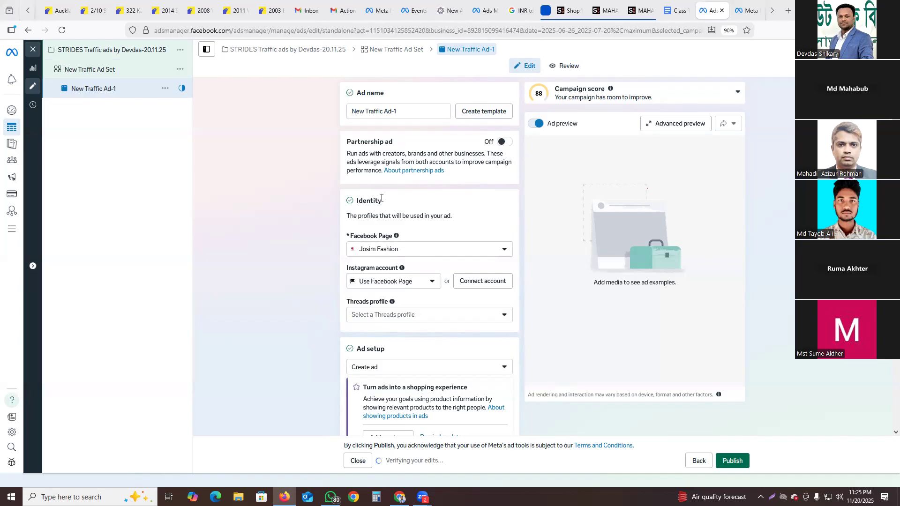
Look over the ad setup options, and check the Traffic Ads Campaign (Single Adset) topic in the class document
{"action": "scroll", "coordinate": [365, 242], "scroll_direction": "down", "scroll_amount": 4}
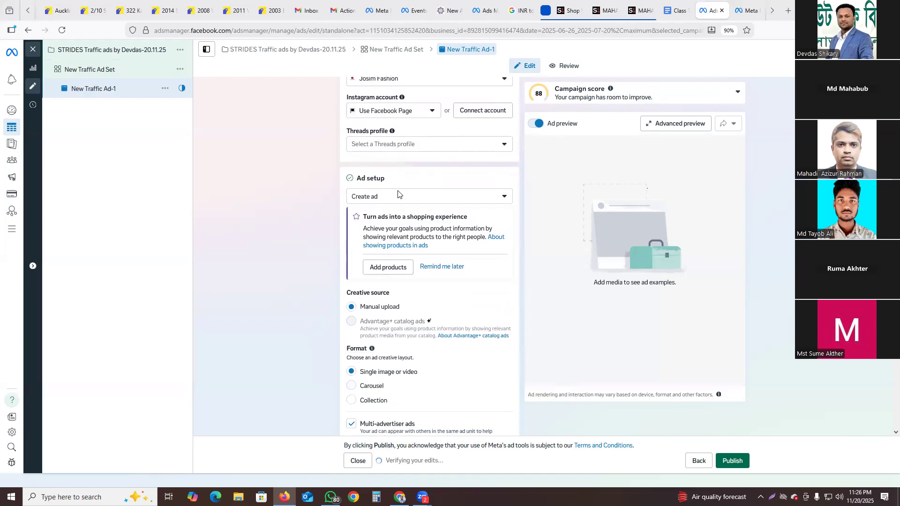
{"action": "scroll", "coordinate": [407, 212], "scroll_direction": "down", "scroll_amount": 2}
{"action": "mouse_move", "coordinate": [408, 230]}
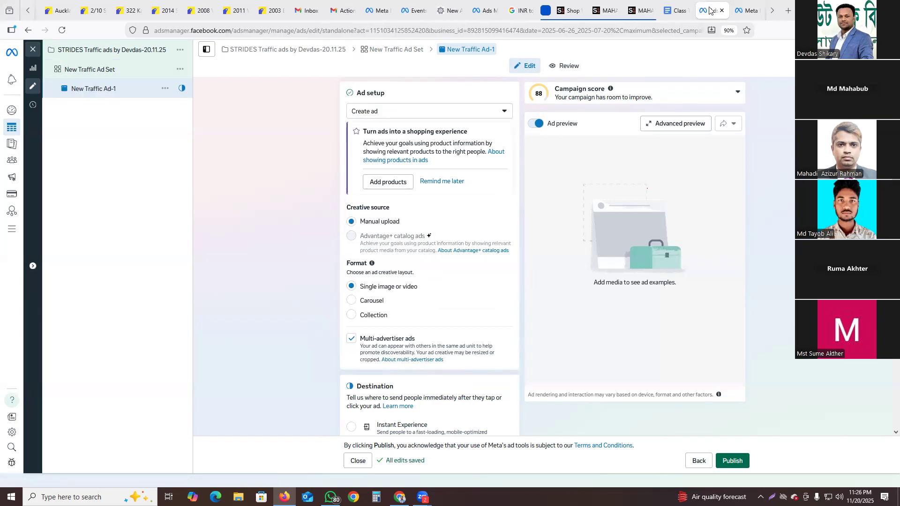
{"action": "key", "text": "ctrl+shift+Tab"}
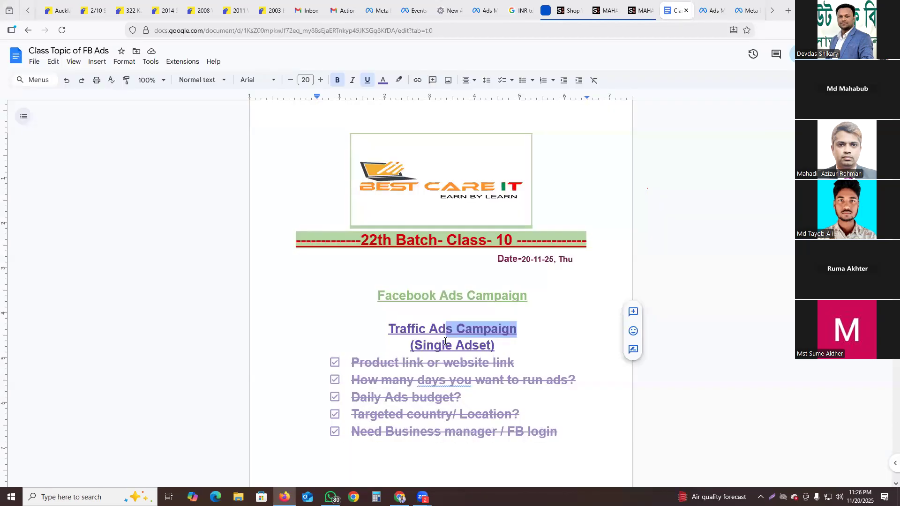
{"action": "left_click", "coordinate": [423, 346]}
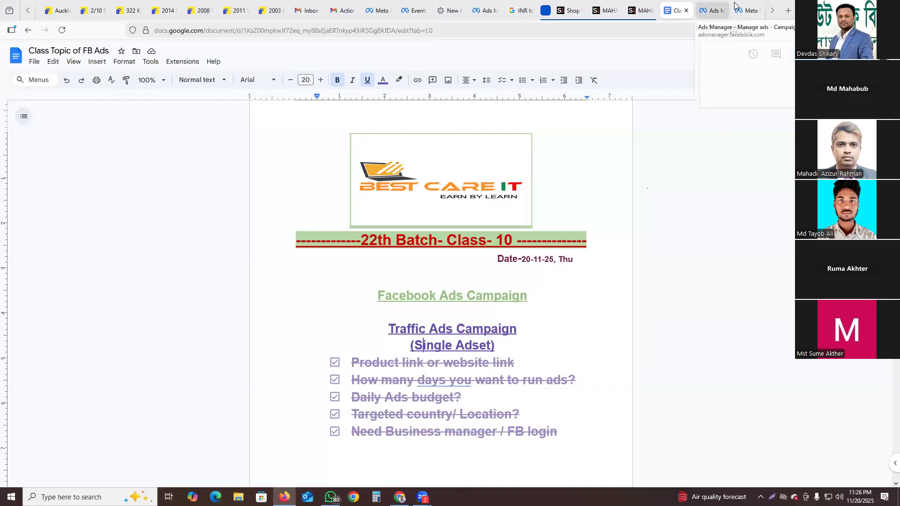
View the kurti product image on the STRIDES product page and return to the ad setup
{"action": "mouse_move", "coordinate": [606, 8]}
{"action": "key", "text": "ctrl+shift+Tab"}
{"action": "key", "text": "ctrl+shift+Tab"}
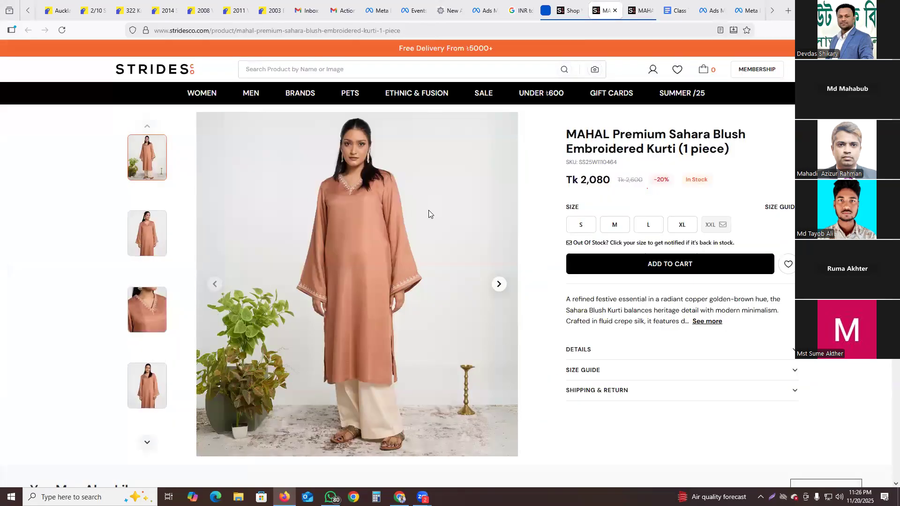
{"action": "left_click", "coordinate": [749, 2]}
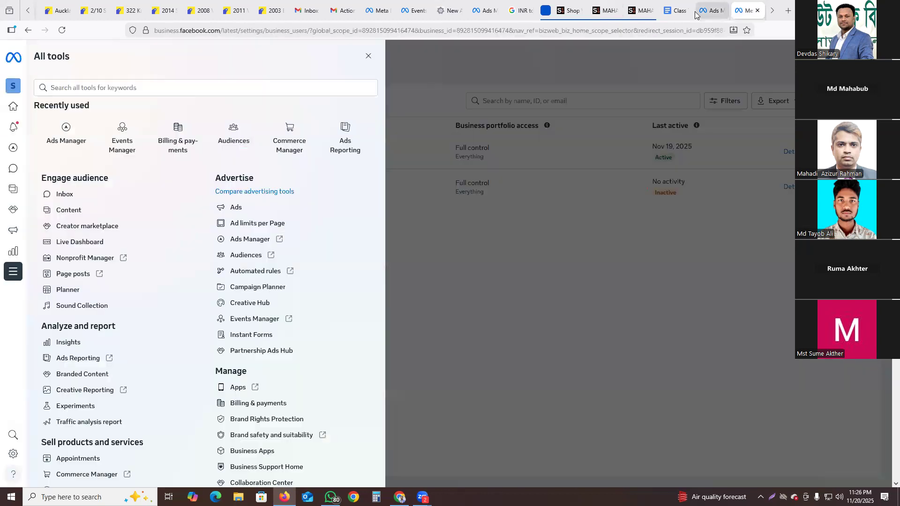
{"action": "left_click", "coordinate": [707, 5]}
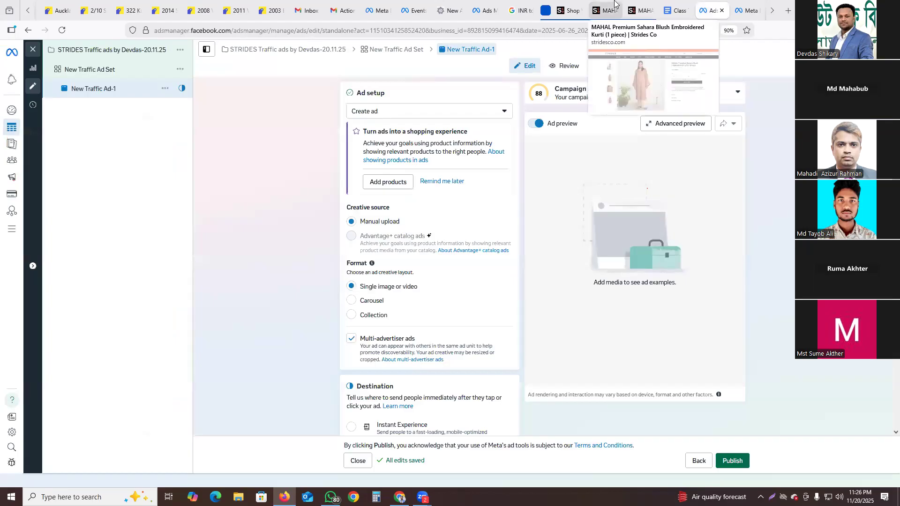
{"action": "left_click", "coordinate": [605, 11]}
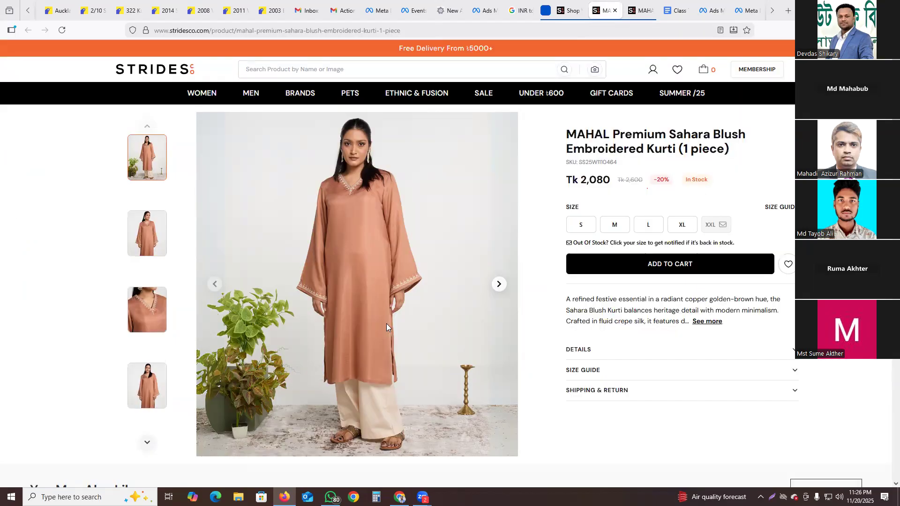
{"action": "left_click", "coordinate": [712, 10]}
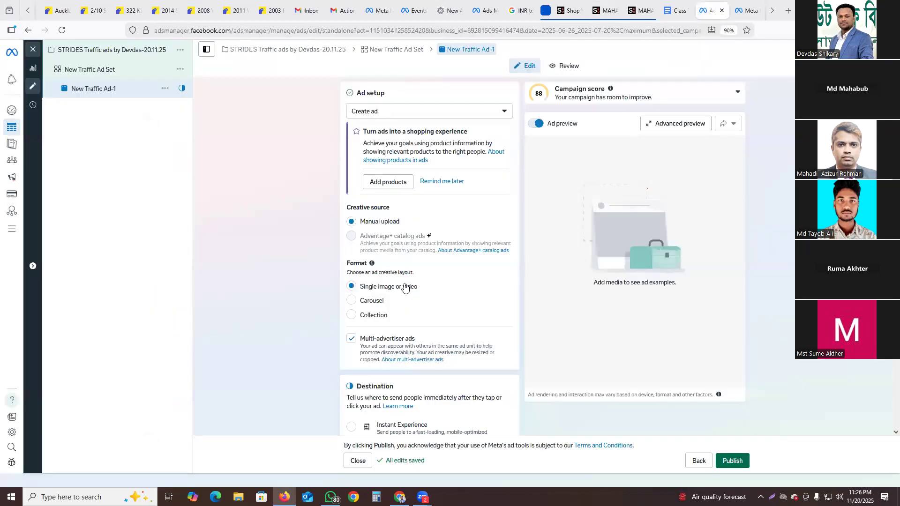
Choose Single image or video as the ad format, and look over the destination settings
{"action": "left_click", "coordinate": [381, 288]}
{"action": "scroll", "coordinate": [447, 319], "scroll_direction": "down", "scroll_amount": 3}
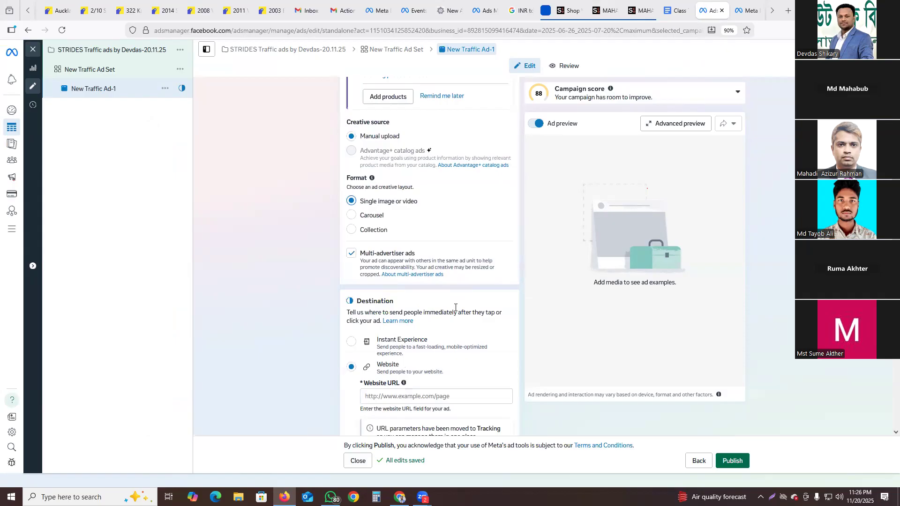
{"action": "scroll", "coordinate": [453, 307], "scroll_direction": "down", "scroll_amount": 3}
{"action": "scroll", "coordinate": [452, 305], "scroll_direction": "down", "scroll_amount": 6}
{"action": "scroll", "coordinate": [474, 301], "scroll_direction": "up", "scroll_amount": 6}
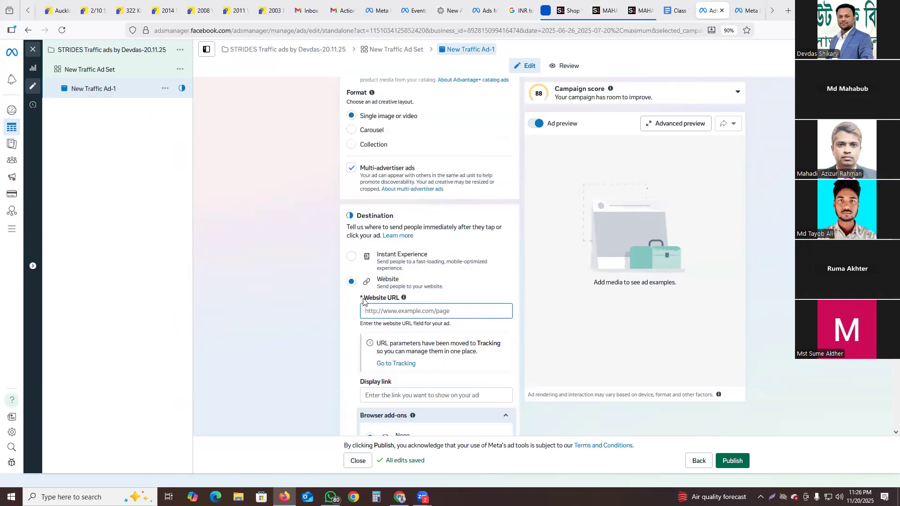
{"action": "left_click", "coordinate": [638, 10]}
{"action": "left_click", "coordinate": [603, 9]}
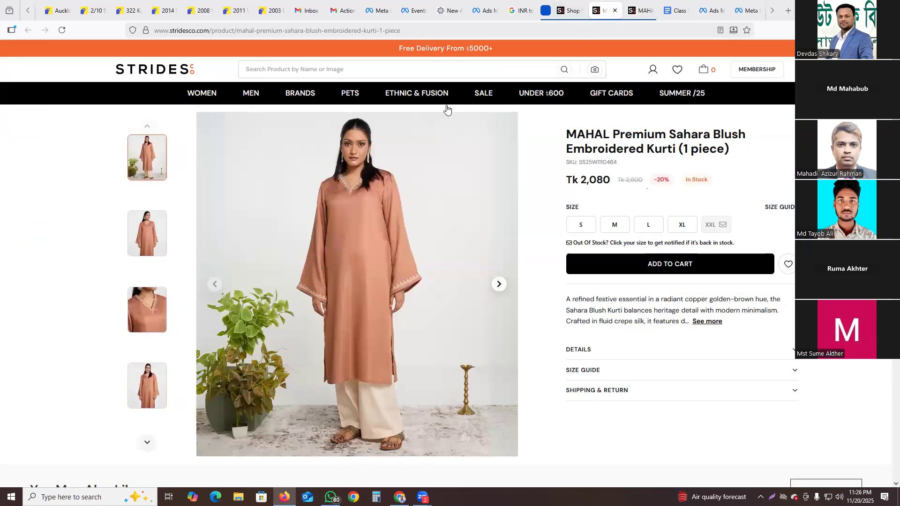
{"action": "left_click", "coordinate": [568, 10]}
{"action": "left_click", "coordinate": [422, 31]}
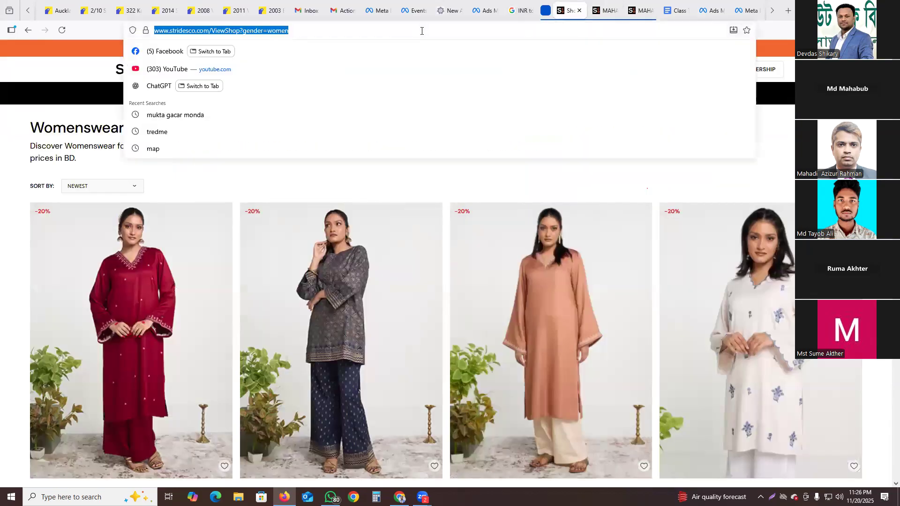
{"action": "left_click", "coordinate": [710, 11]}
{"action": "key", "text": "ctrl+v"}
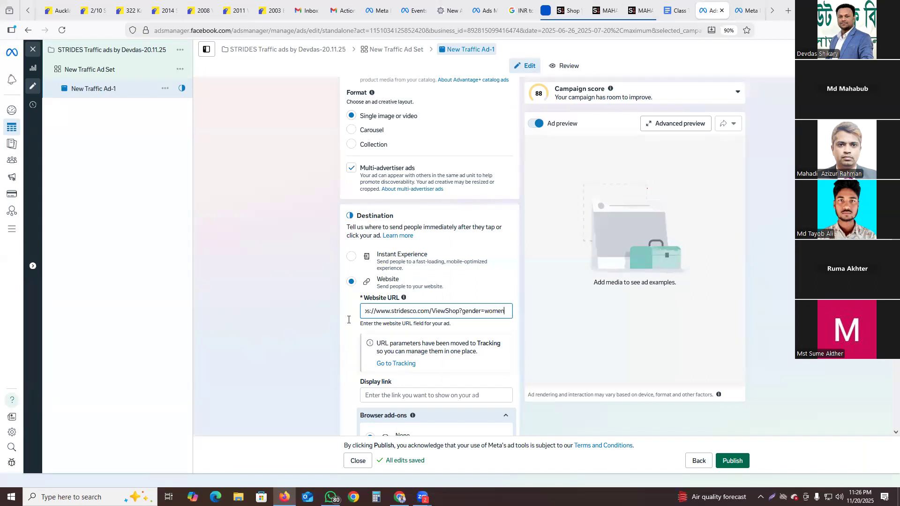
Start setting up the ad creative as an image ad, checking the kurti picture on the STRIDES product page
{"action": "scroll", "coordinate": [428, 301], "scroll_direction": "down", "scroll_amount": 2}
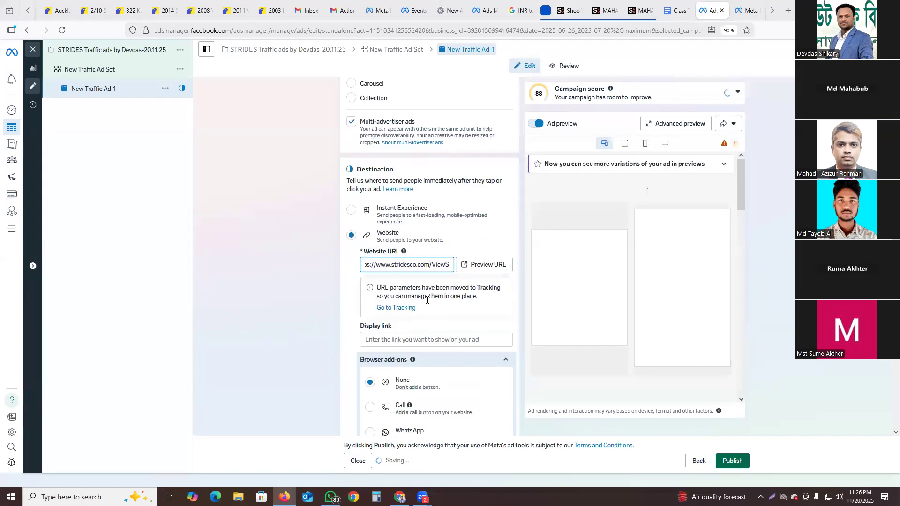
{"action": "scroll", "coordinate": [427, 301], "scroll_direction": "down", "scroll_amount": 6}
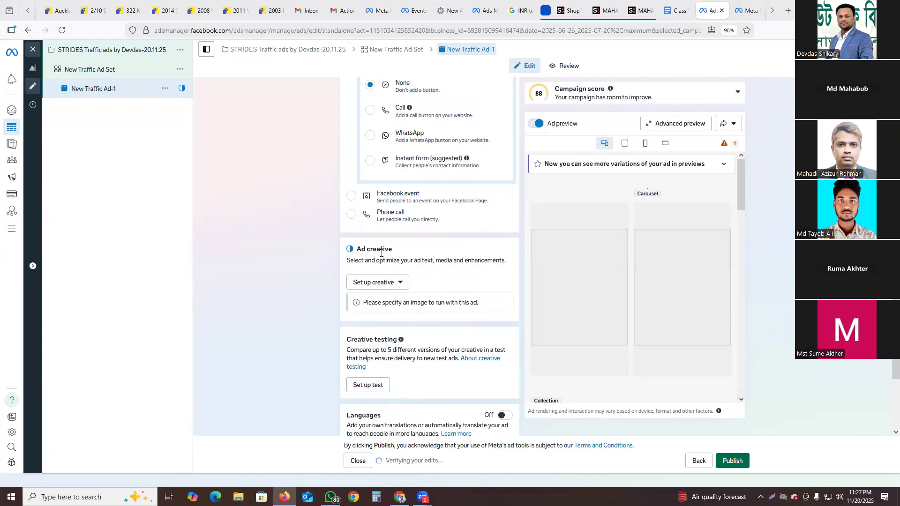
{"action": "left_click", "coordinate": [381, 283]}
{"action": "left_click", "coordinate": [374, 288]}
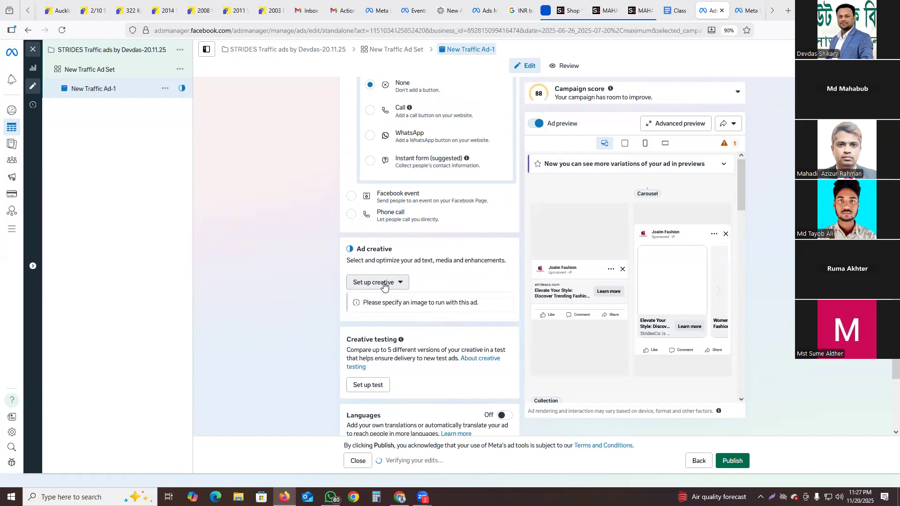
{"action": "left_click", "coordinate": [384, 285]}
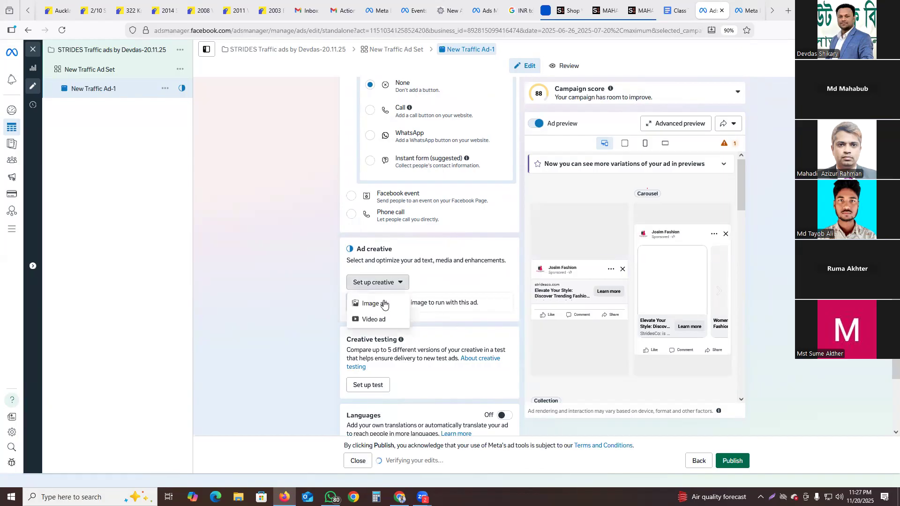
{"action": "left_click", "coordinate": [604, 11]}
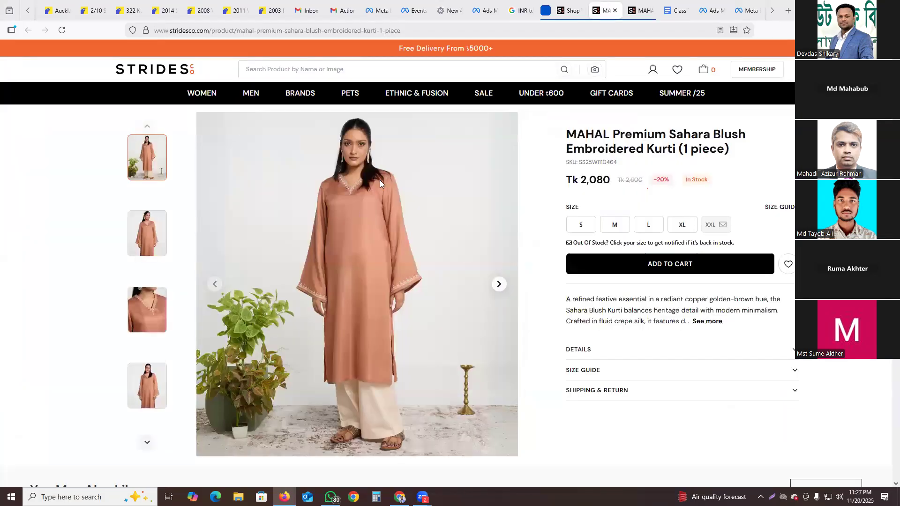
{"action": "left_click", "coordinate": [715, 11]}
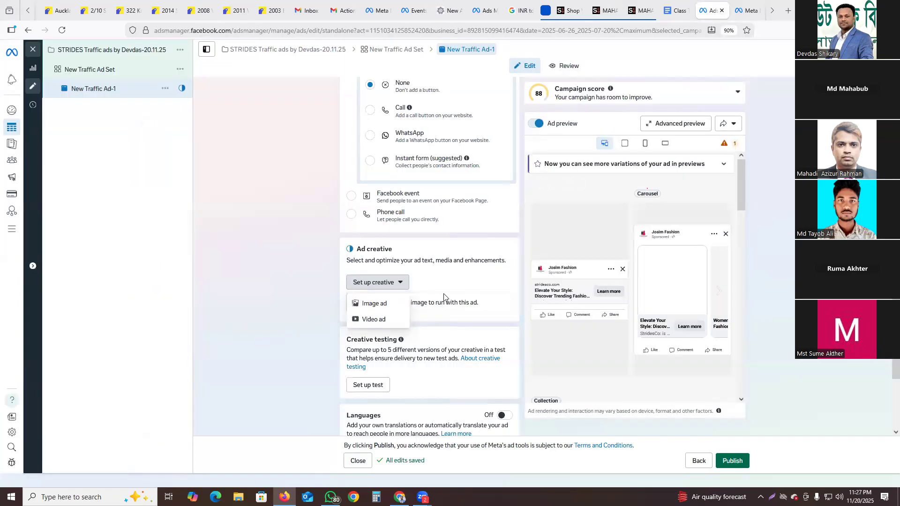
{"action": "left_click", "coordinate": [371, 310]}
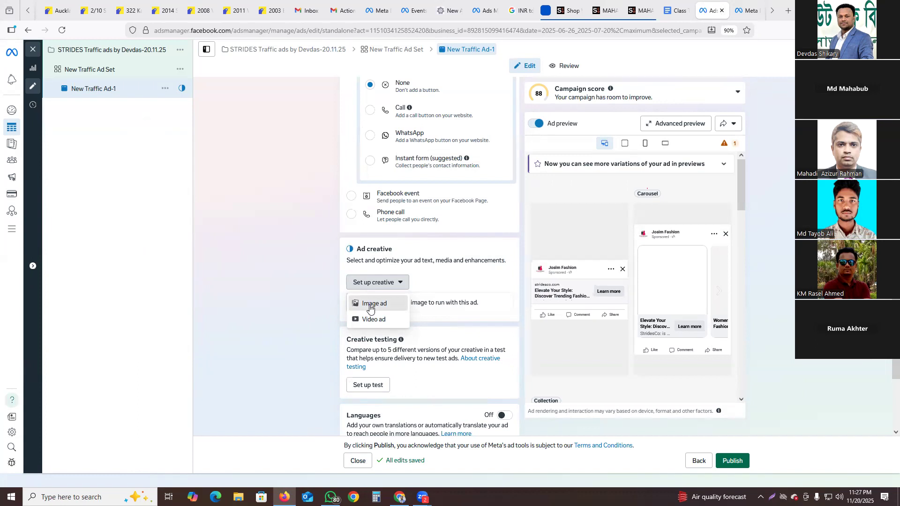
{"action": "left_click", "coordinate": [369, 305]}
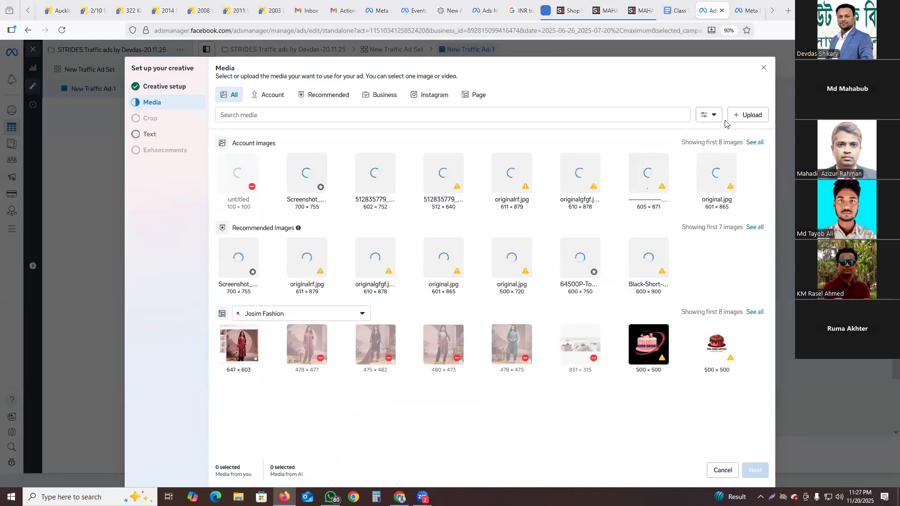
{"action": "left_click", "coordinate": [725, 121]}
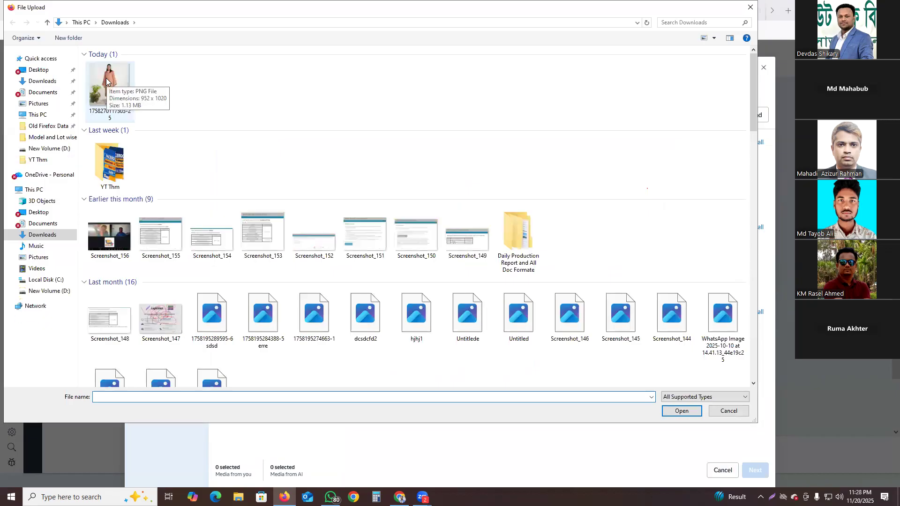
{"action": "left_click", "coordinate": [107, 81]}
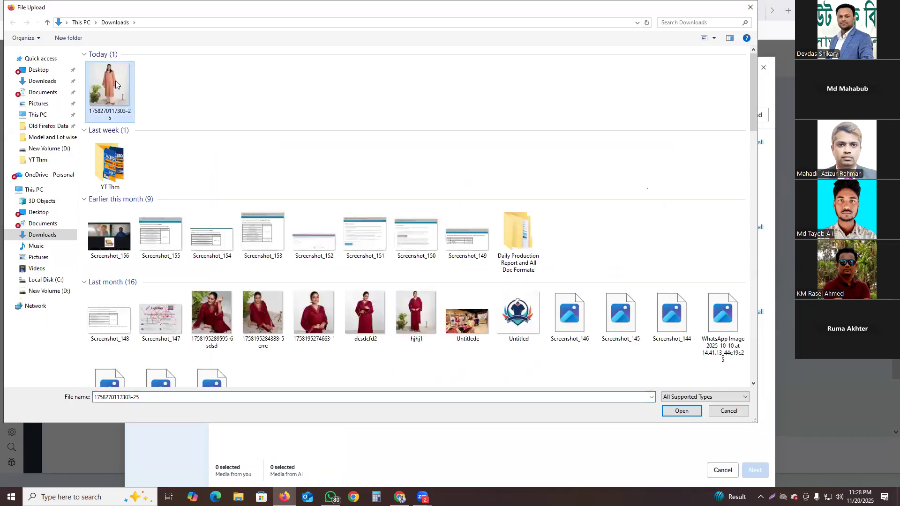
{"action": "left_click", "coordinate": [685, 412]}
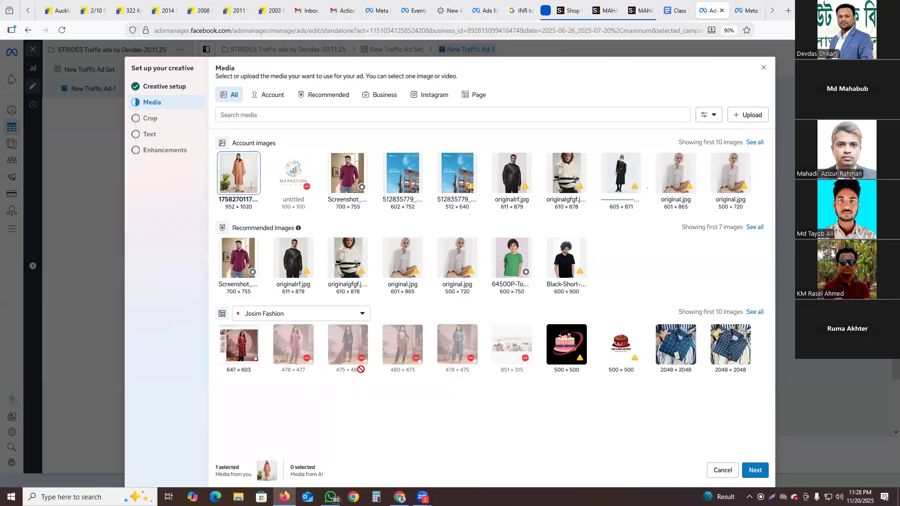
{"action": "mouse_move", "coordinate": [362, 358]}
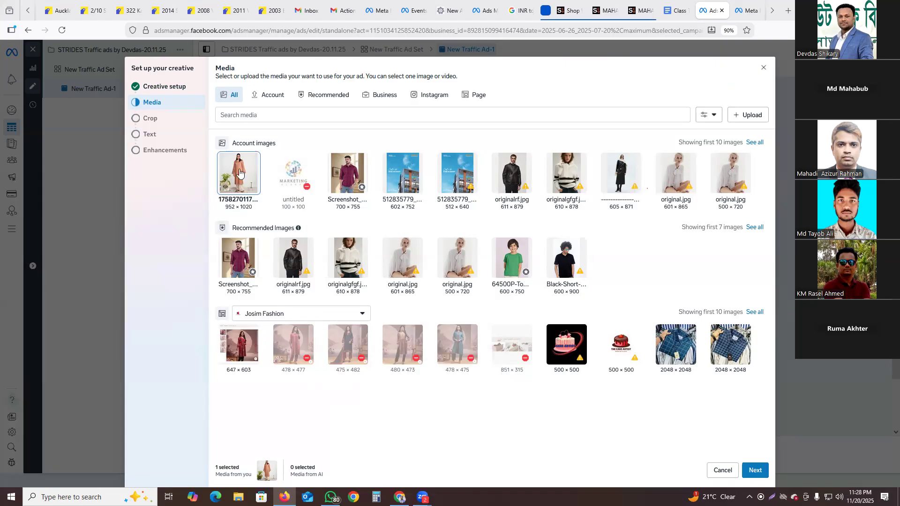
Accept the selected image, leave the ad texts empty and the enhancements at their defaults, and finish the creative setup
{"action": "left_click", "coordinate": [749, 469]}
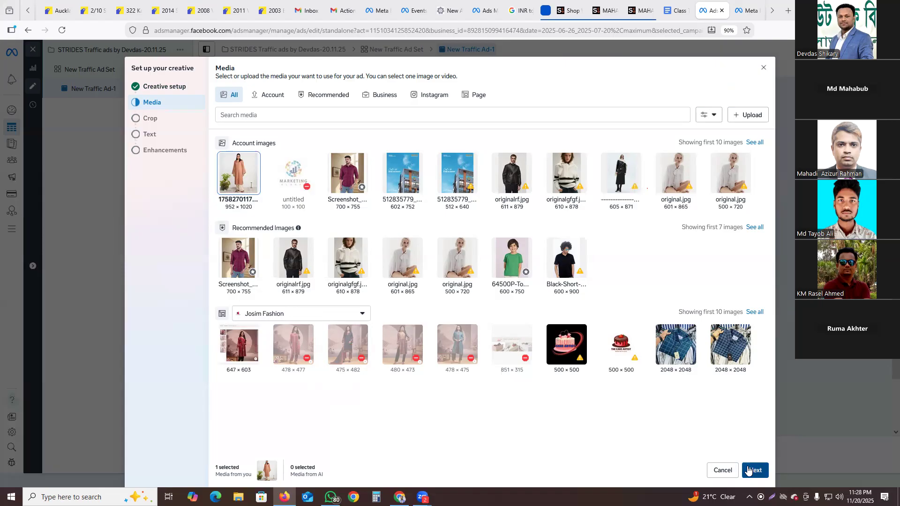
{"action": "left_click", "coordinate": [748, 470]}
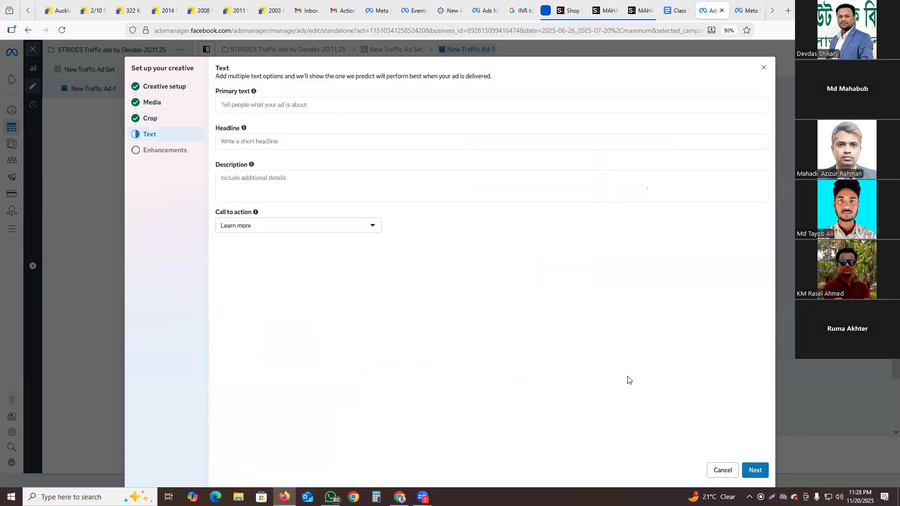
{"action": "left_click", "coordinate": [754, 471]}
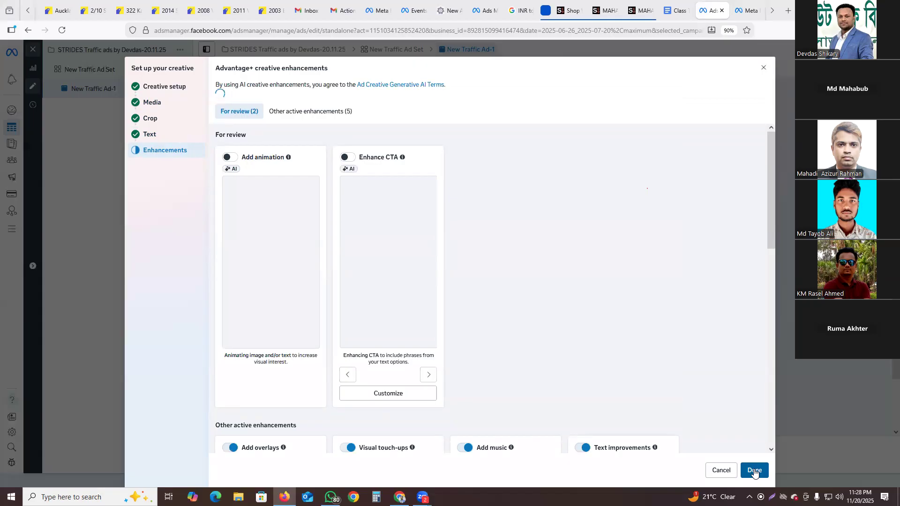
{"action": "left_click", "coordinate": [754, 471]}
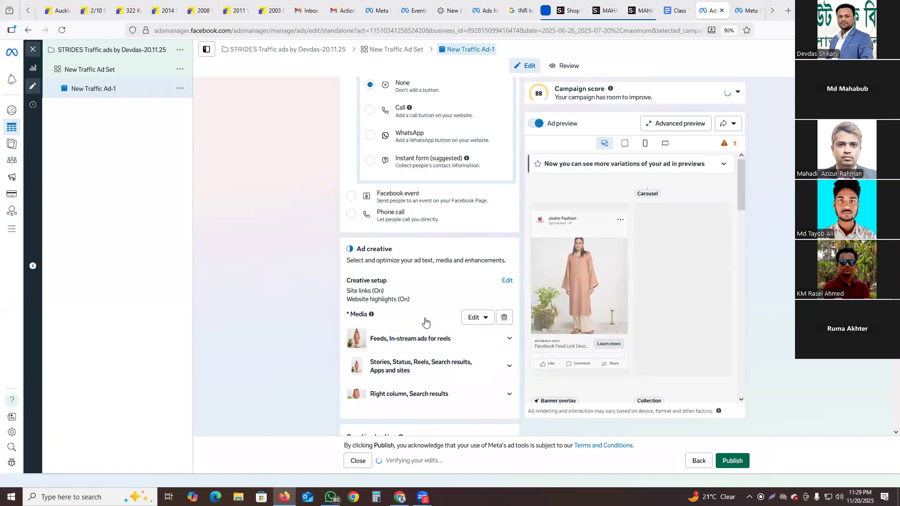
Look over the ad creative's primary text, headline and description fields
{"action": "scroll", "coordinate": [425, 322], "scroll_direction": "down", "scroll_amount": 4}
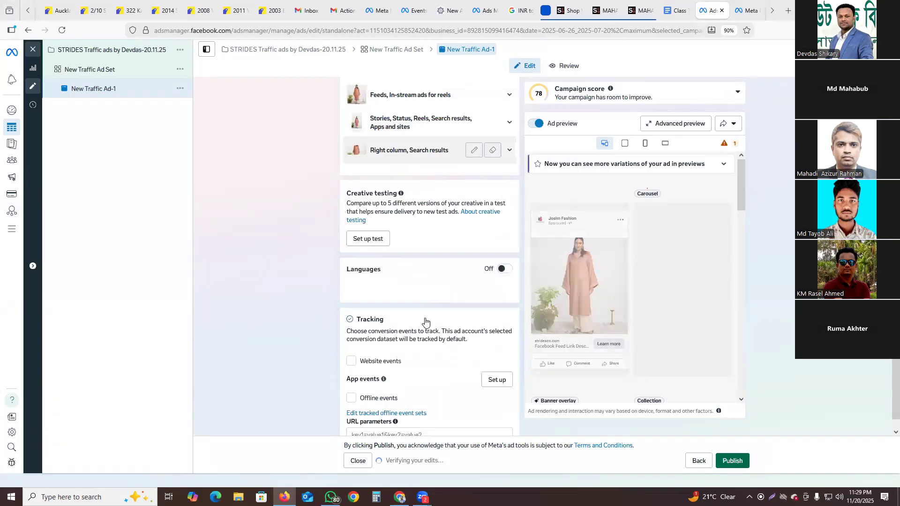
{"action": "scroll", "coordinate": [425, 319], "scroll_direction": "up", "scroll_amount": 3}
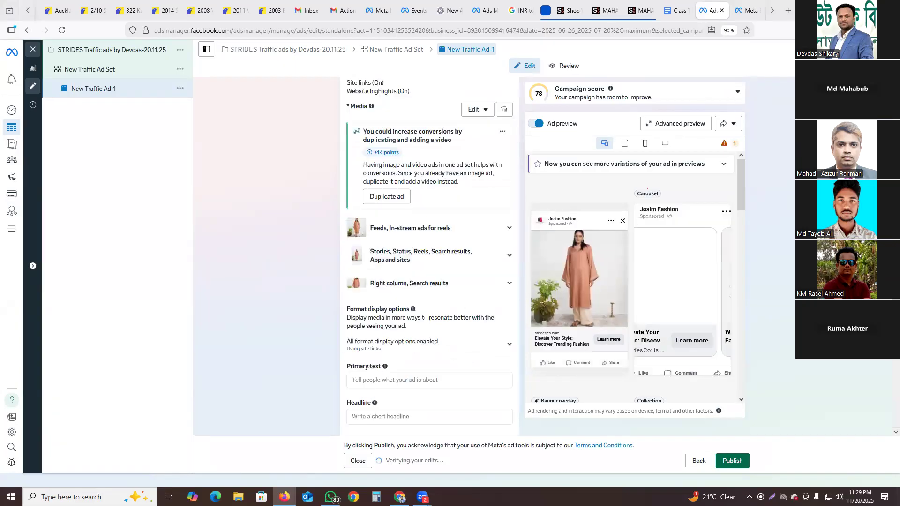
{"action": "scroll", "coordinate": [425, 318], "scroll_direction": "down", "scroll_amount": 2}
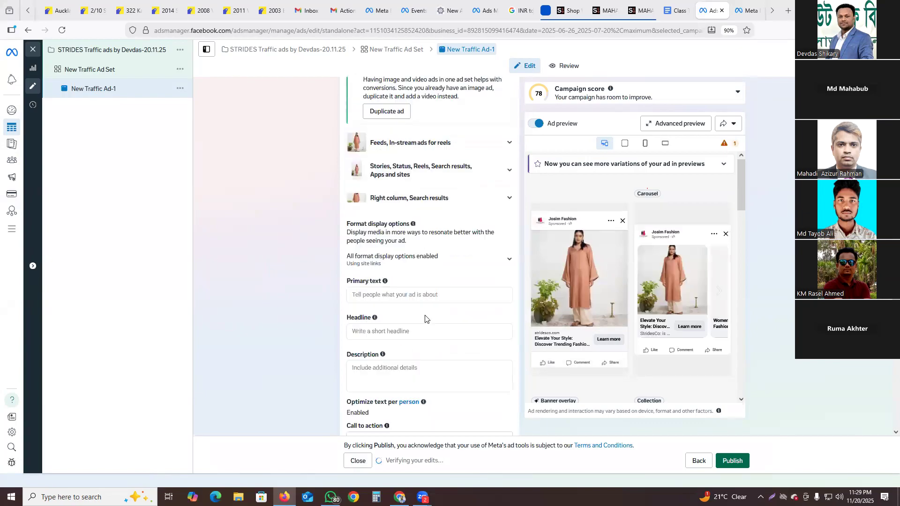
{"action": "left_click", "coordinate": [375, 295]}
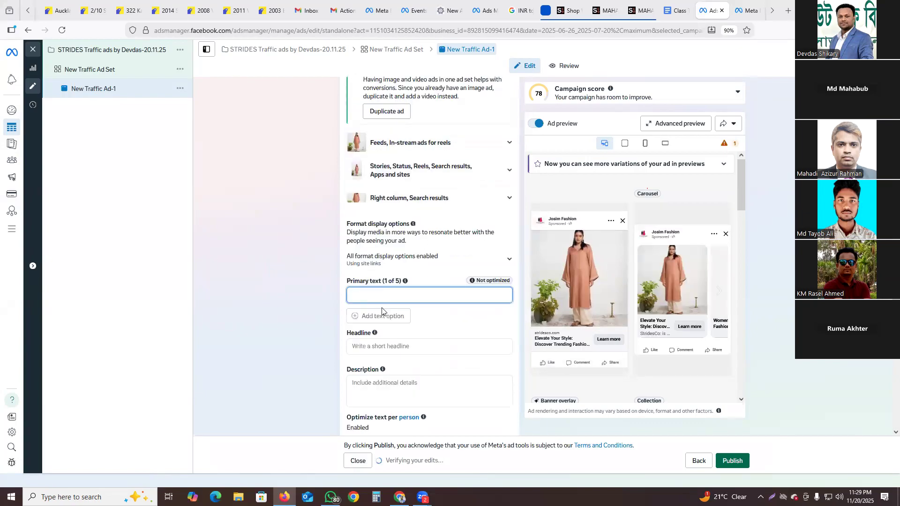
{"action": "left_click", "coordinate": [388, 346]}
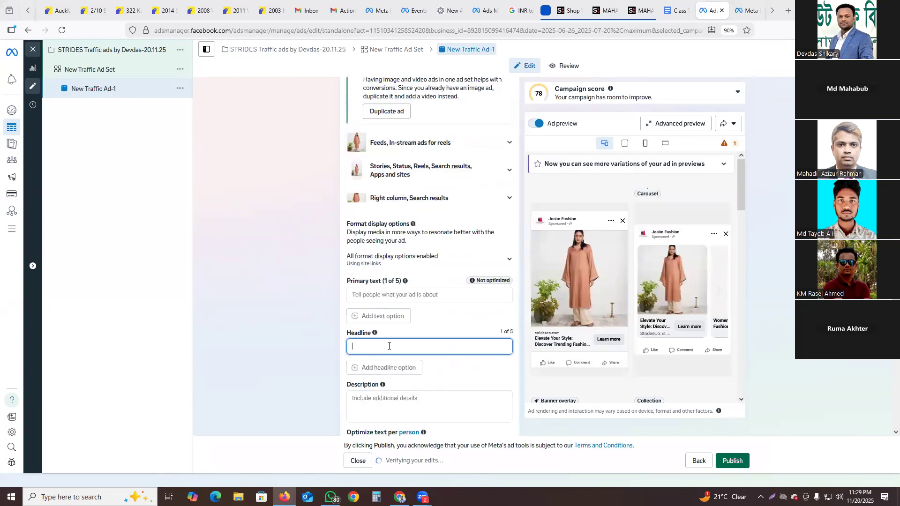
{"action": "left_click", "coordinate": [399, 396]}
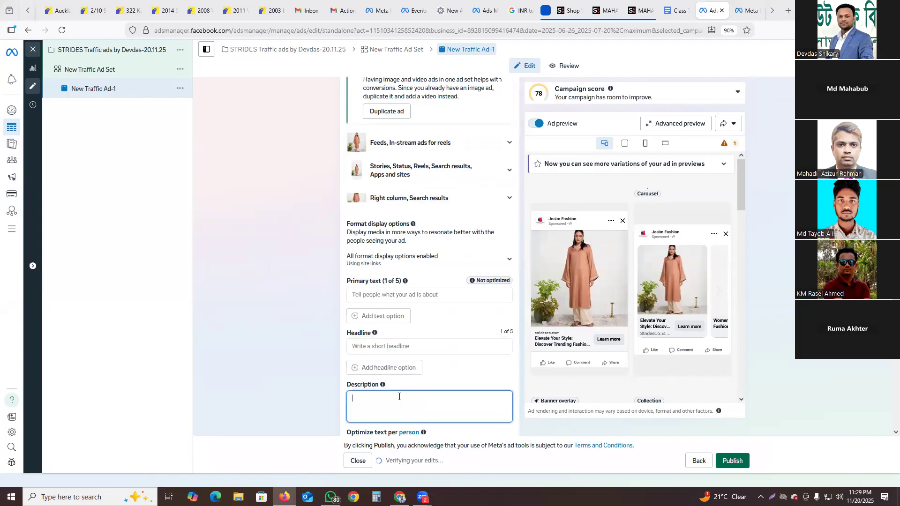
{"action": "left_click", "coordinate": [378, 295]}
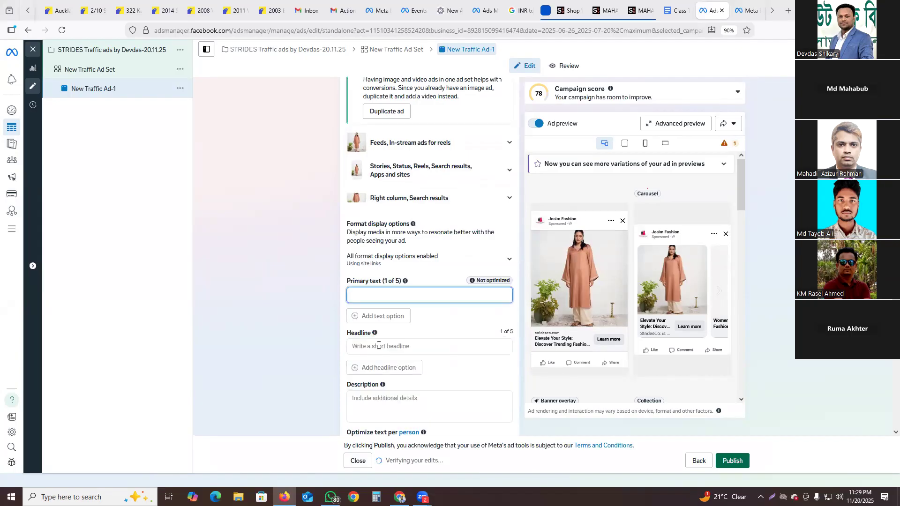
Copy the product title "MAHAL Premium Sahara Blush Embroidered Kurti (1 piece)" from the STRIDES product page into the ad's headline
{"action": "left_click", "coordinate": [379, 345]}
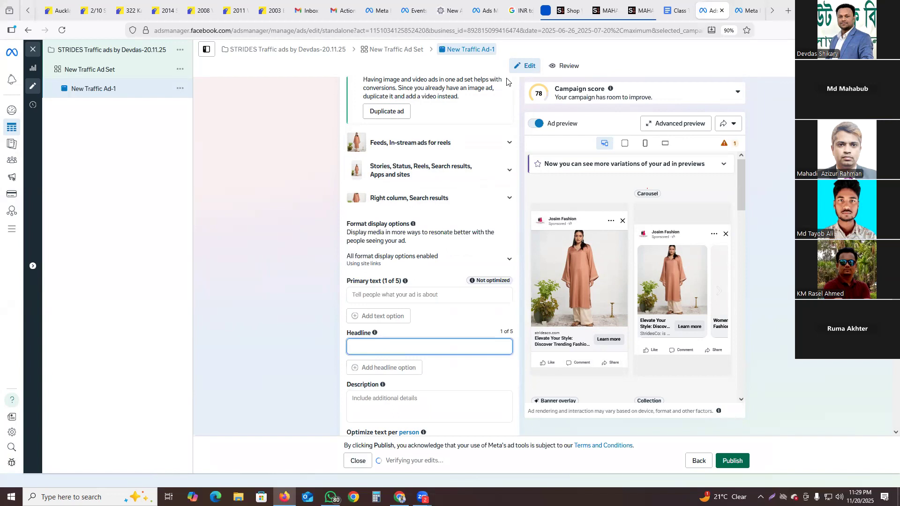
{"action": "left_click", "coordinate": [604, 10]}
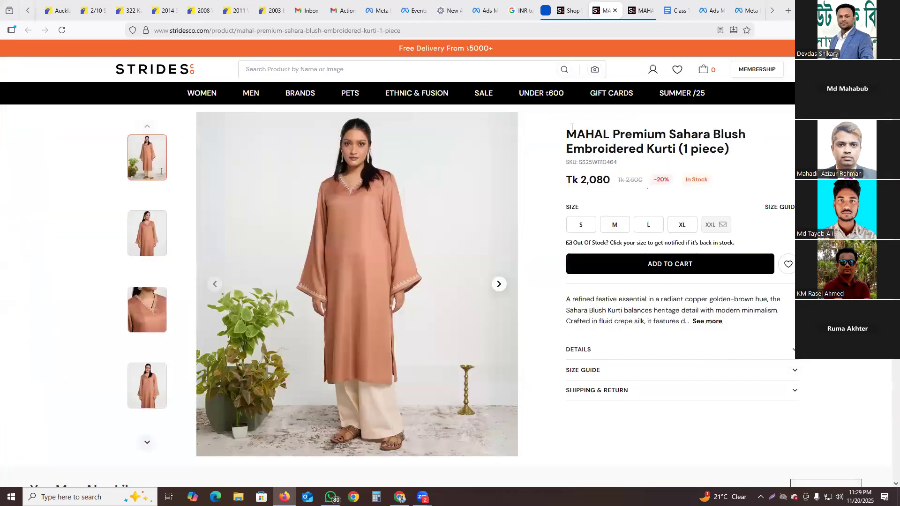
{"action": "left_click_drag", "start_coordinate": [568, 133], "coordinate": [752, 148]}
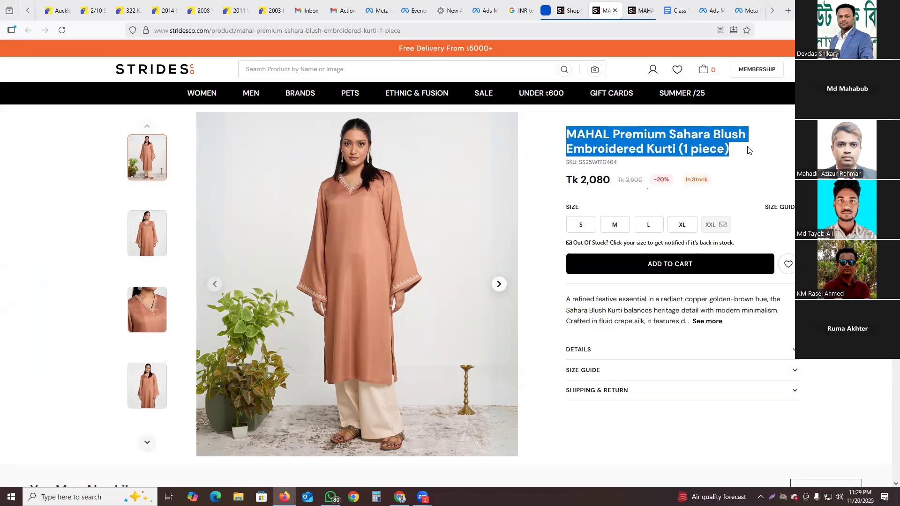
{"action": "right_click", "coordinate": [686, 137]}
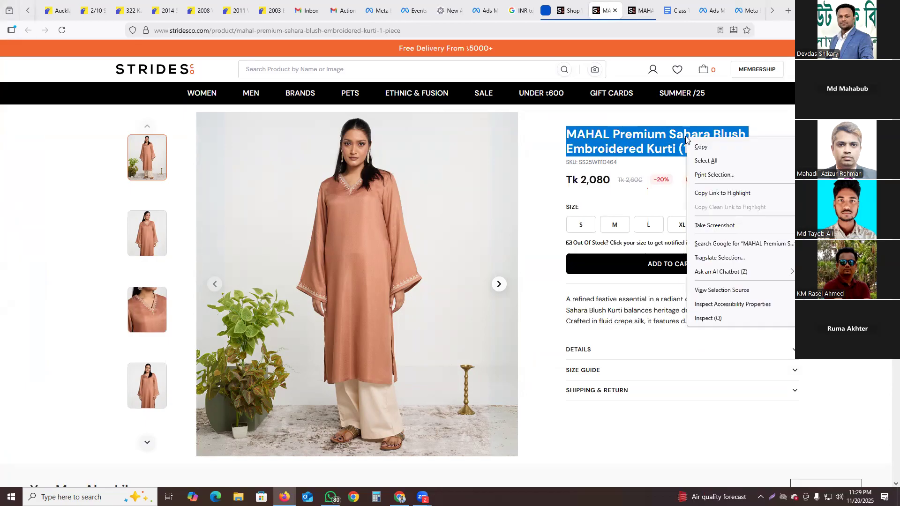
{"action": "left_click", "coordinate": [700, 146]}
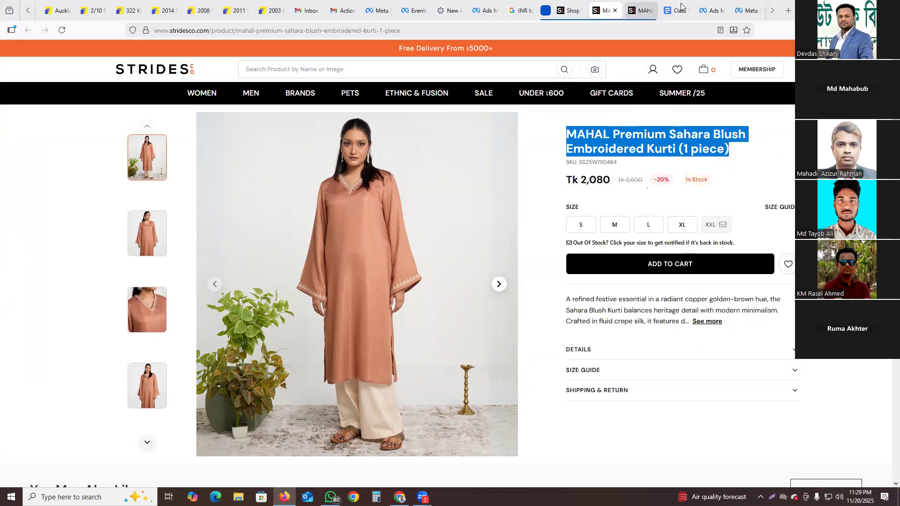
{"action": "left_click", "coordinate": [712, 10]}
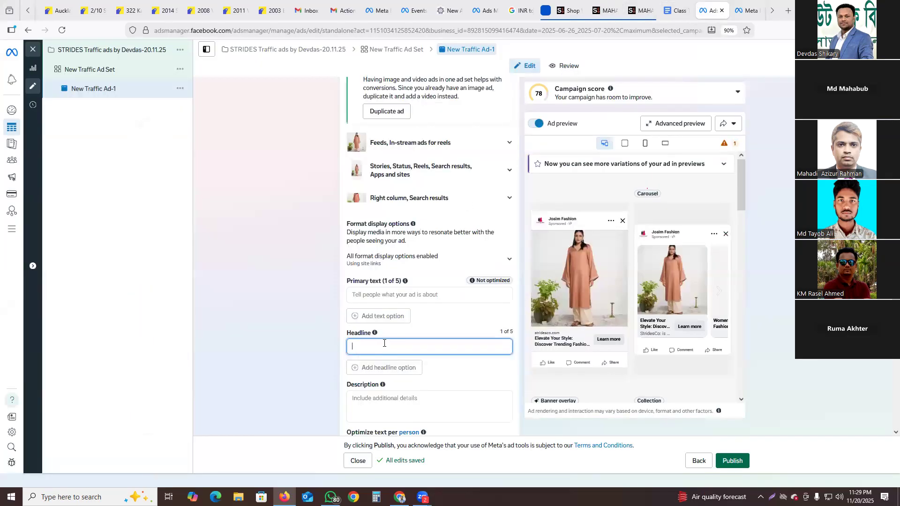
{"action": "key", "text": "ctrl+v"}
{"action": "left_click_drag", "start_coordinate": [372, 349], "coordinate": [369, 347]}
{"action": "left_click", "coordinate": [369, 347]}
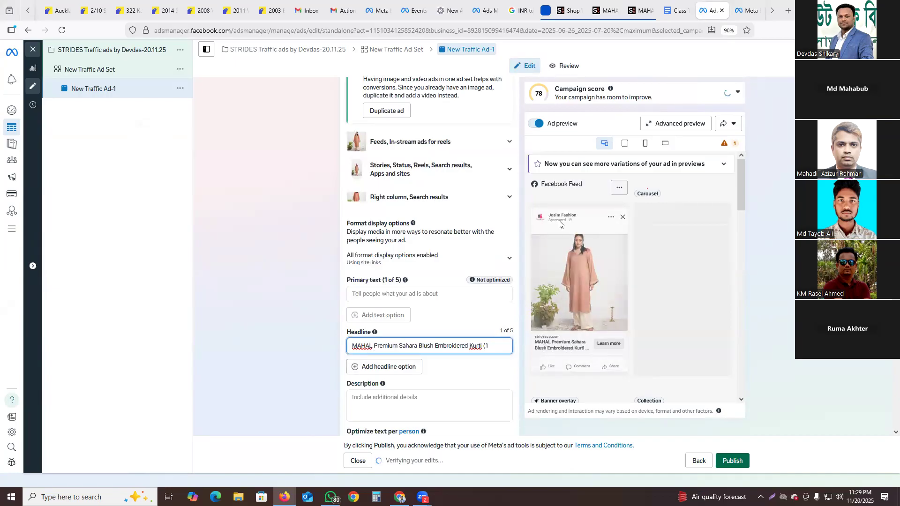
Copy the "Free Delivery From ৳5000+" banner text from the STRIDES home page into the ad's primary text
{"action": "left_click", "coordinate": [399, 294]}
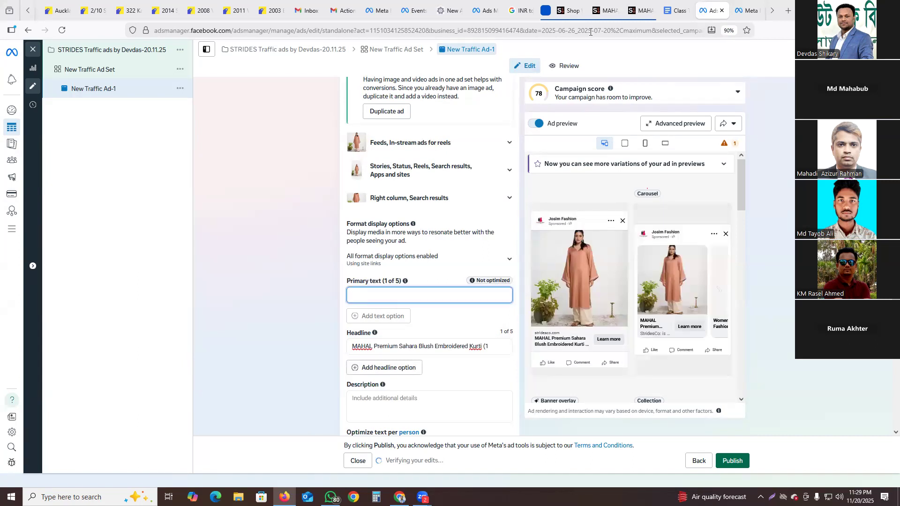
{"action": "left_click", "coordinate": [612, 10]}
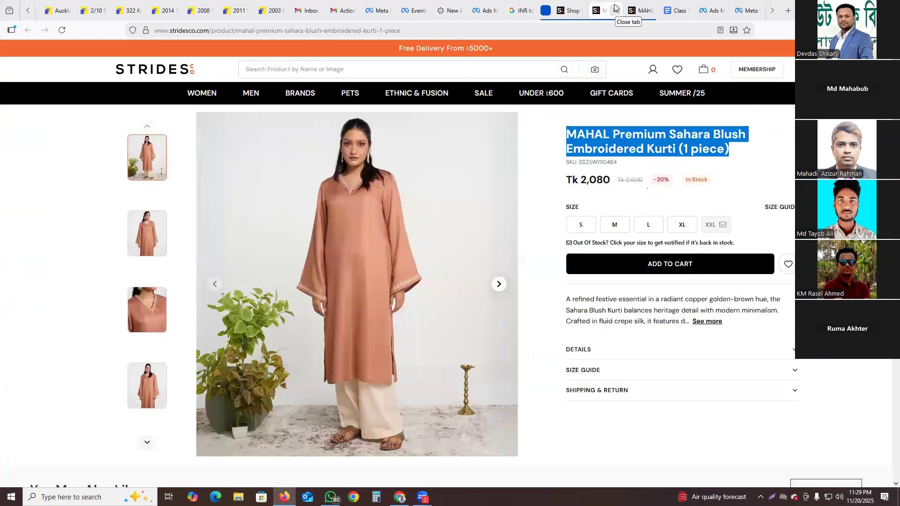
{"action": "key", "text": "ctrl+shift+Tab"}
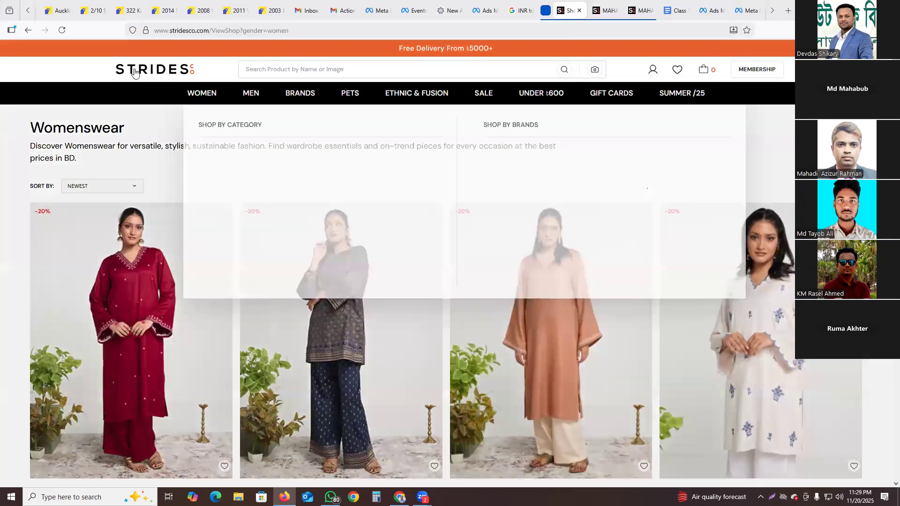
{"action": "left_click", "coordinate": [134, 71]}
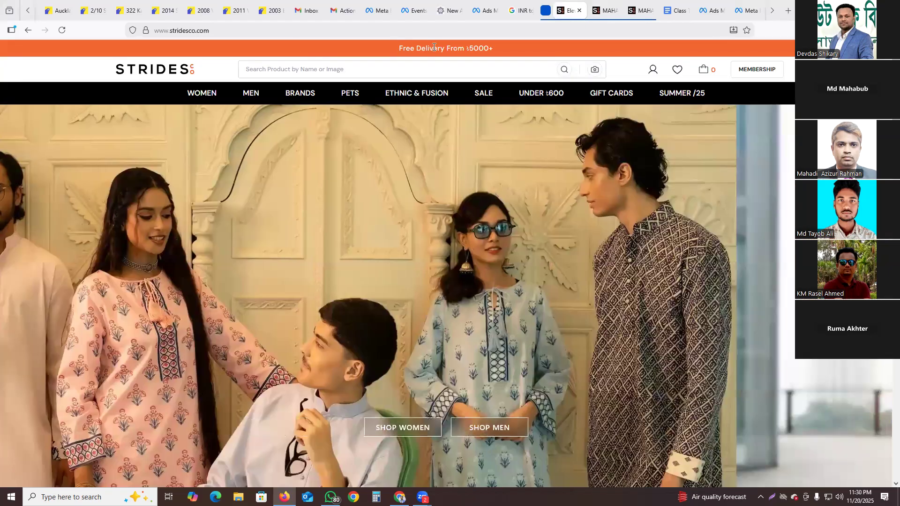
{"action": "left_click_drag", "start_coordinate": [398, 47], "coordinate": [501, 49]}
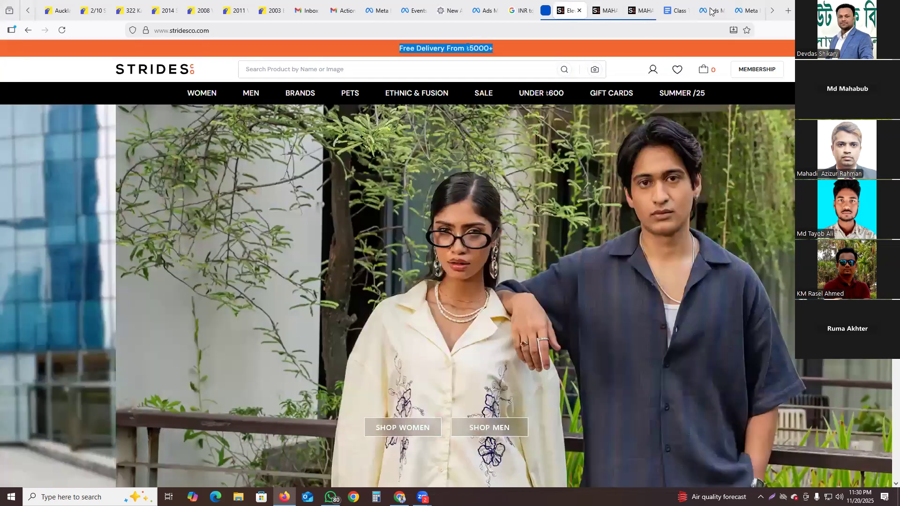
{"action": "left_click", "coordinate": [710, 11]}
{"action": "left_click", "coordinate": [407, 293]}
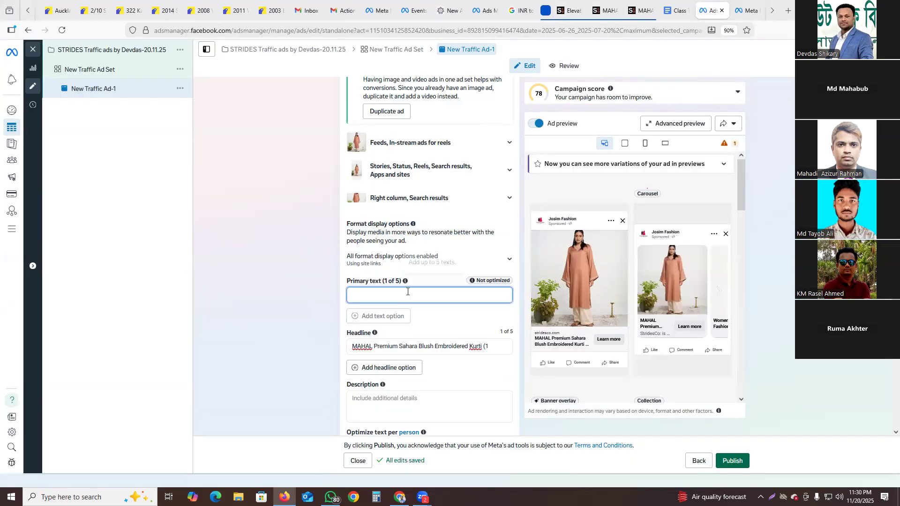
{"action": "key", "text": "ctrl+v"}
Add a second line reading "20% Discont," to the ad's primary text
{"action": "key", "text": "Return"}
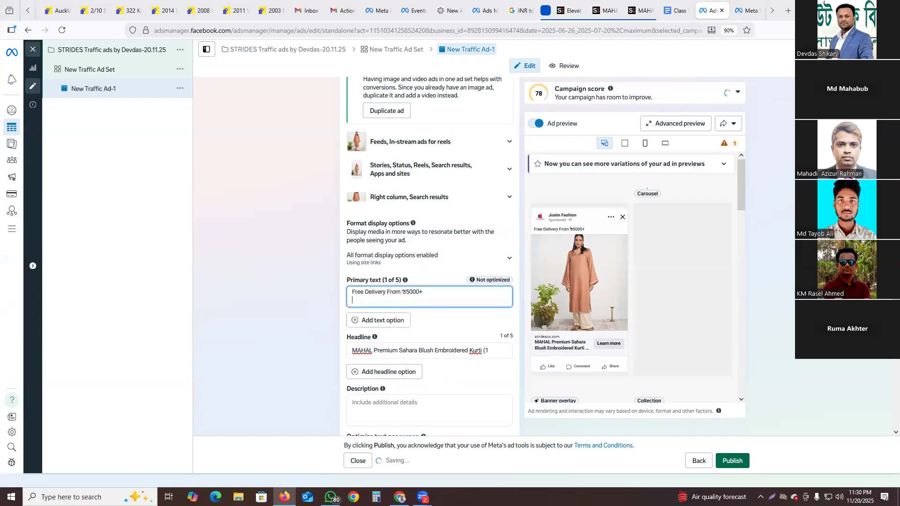
{"action": "type", "text": "20"}
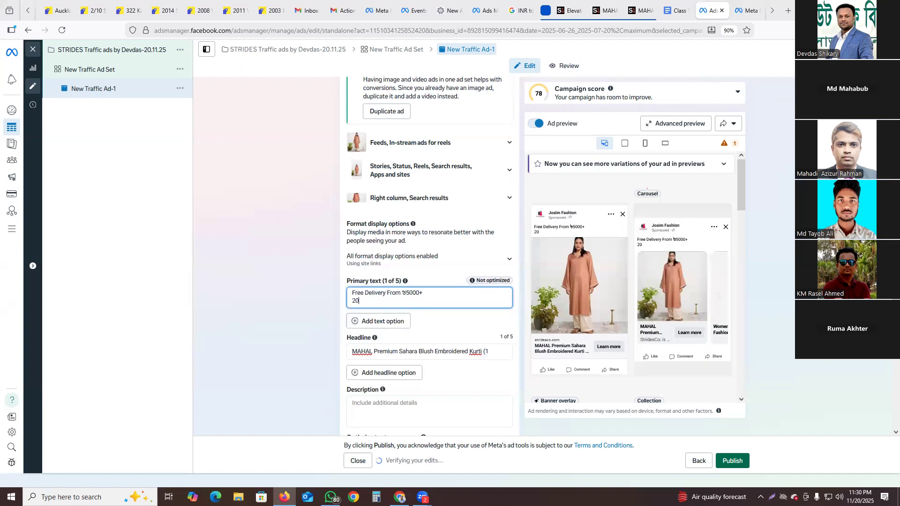
{"action": "type", "text": "%Discont"}
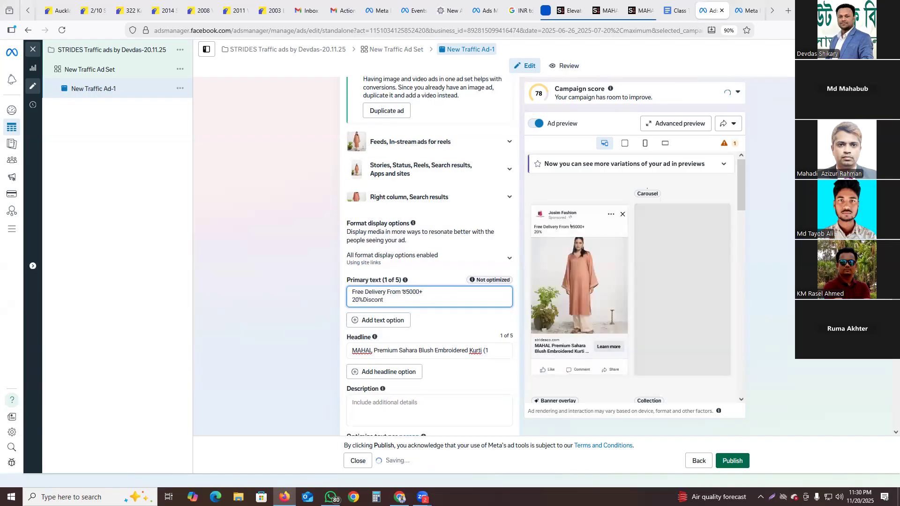
Copy the "Womenswear" heading and its description from the STRIDES women's shop page to the end of the ad's primary text
{"action": "left_click", "coordinate": [569, 11]}
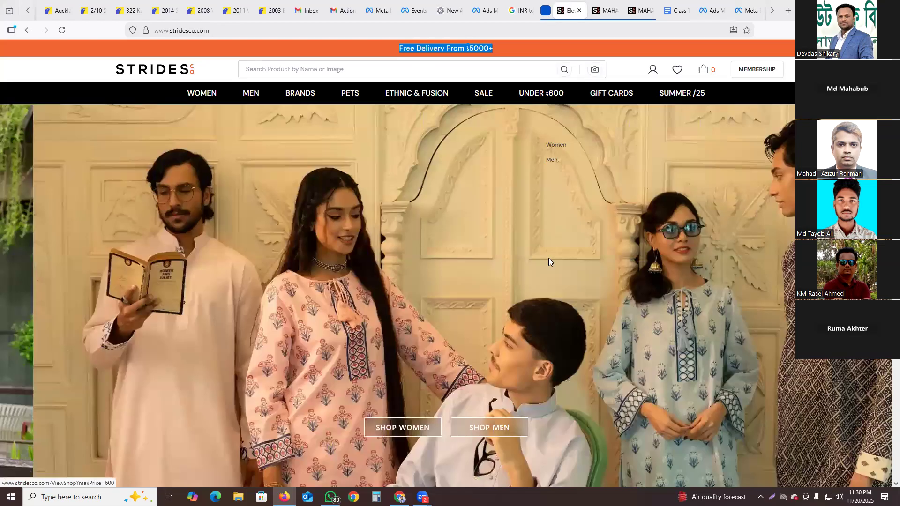
{"action": "scroll", "coordinate": [549, 260], "scroll_direction": "down", "scroll_amount": 10}
{"action": "scroll", "coordinate": [548, 265], "scroll_direction": "down", "scroll_amount": 10}
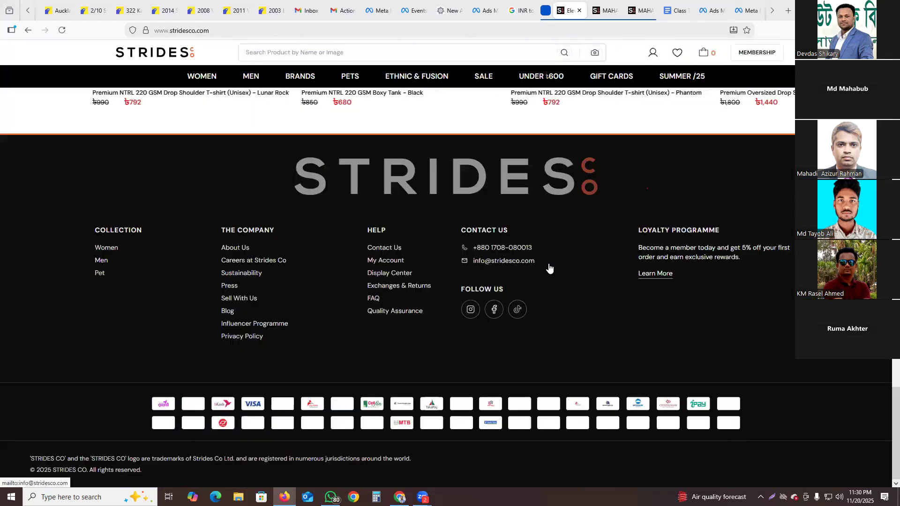
{"action": "scroll", "coordinate": [549, 267], "scroll_direction": "up", "scroll_amount": 5}
{"action": "scroll", "coordinate": [550, 265], "scroll_direction": "up", "scroll_amount": 5}
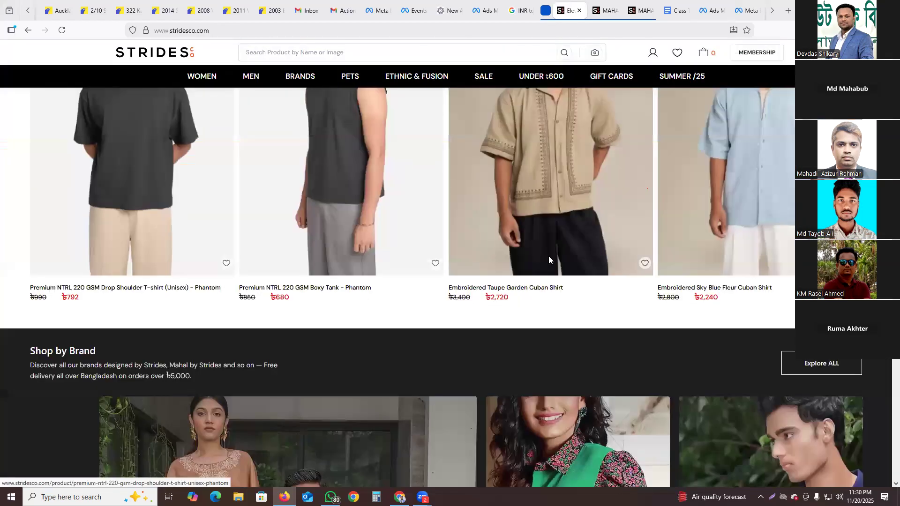
{"action": "scroll", "coordinate": [565, 229], "scroll_direction": "up", "scroll_amount": 10}
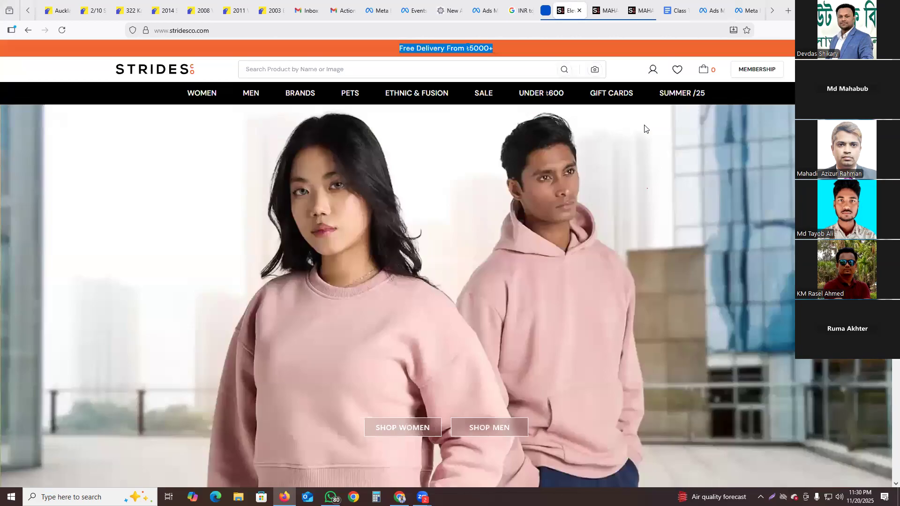
{"action": "left_click", "coordinate": [25, 33]}
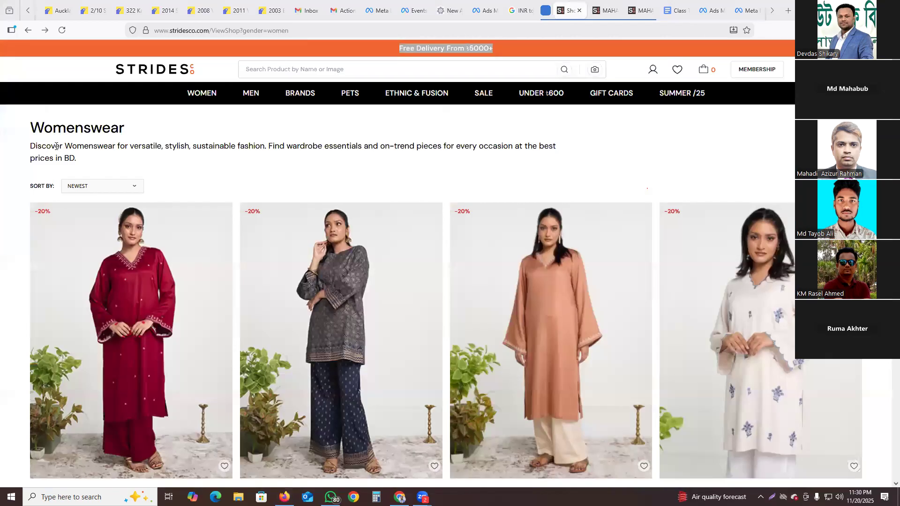
{"action": "left_click_drag", "start_coordinate": [43, 135], "coordinate": [82, 161]}
{"action": "key", "text": "ctrl+c"}
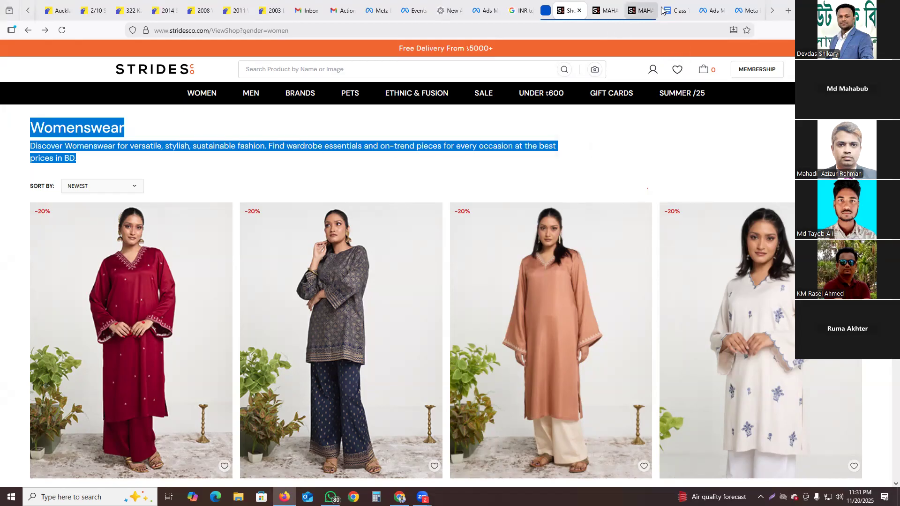
{"action": "left_click", "coordinate": [708, 2]}
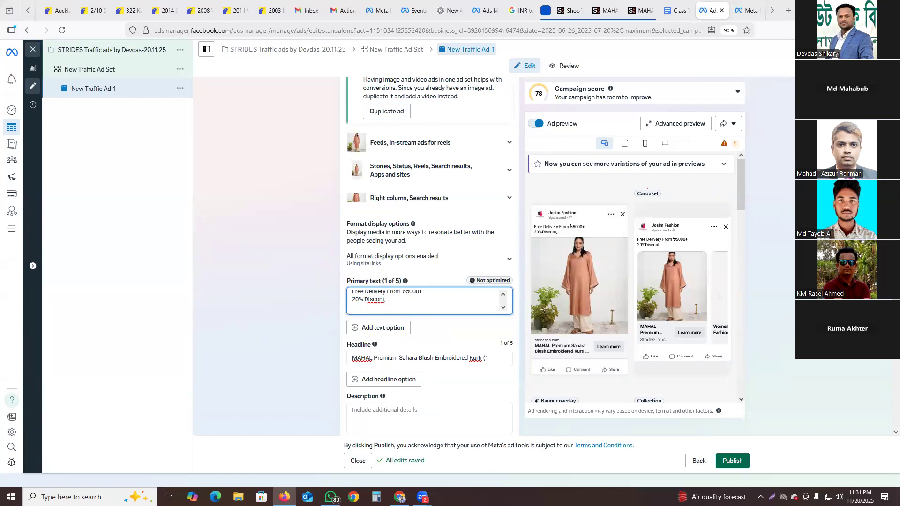
{"action": "key", "text": "ctrl+v"}
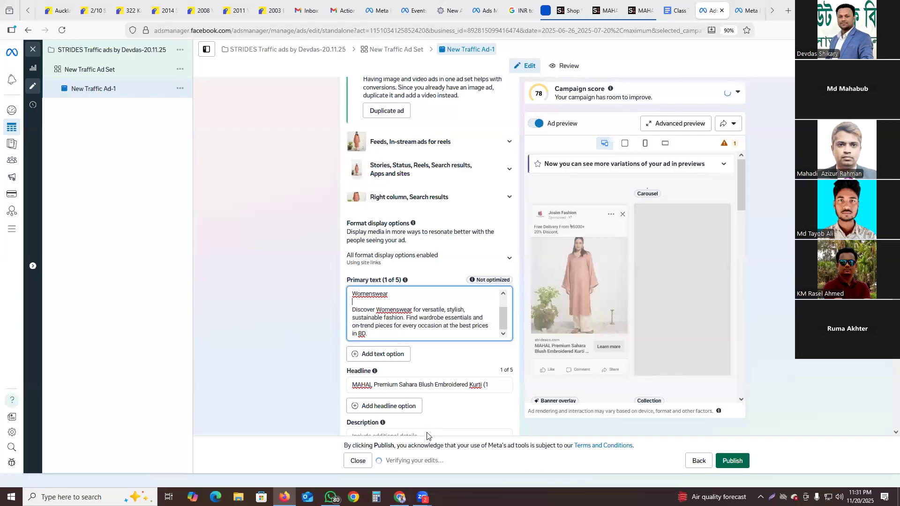
Read the kurti's full description on the STRIDES product page, leaving the ad's description field empty
{"action": "scroll", "coordinate": [426, 433], "scroll_direction": "down", "scroll_amount": 5}
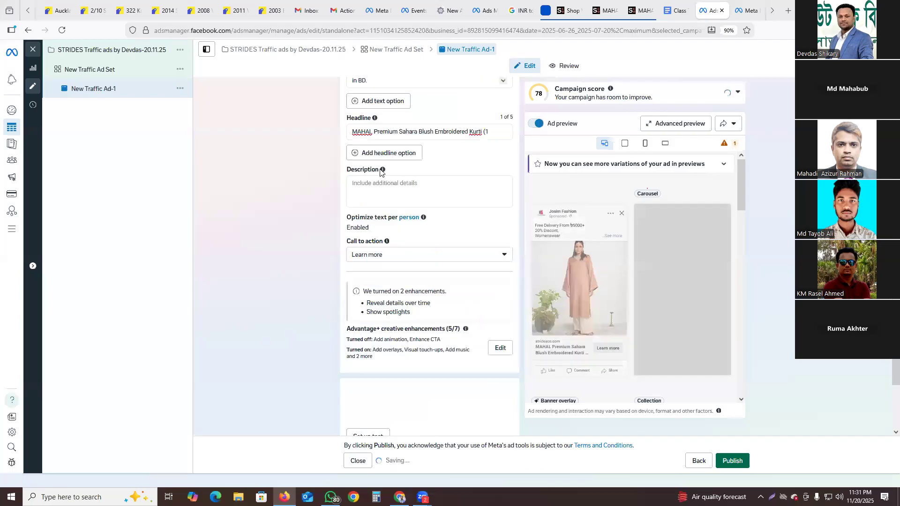
{"action": "left_click", "coordinate": [376, 183]}
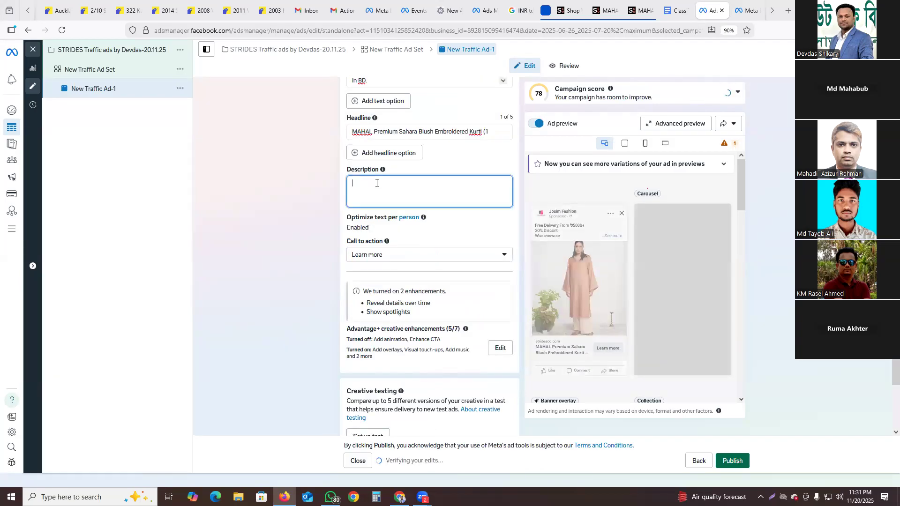
{"action": "left_click", "coordinate": [607, 10]}
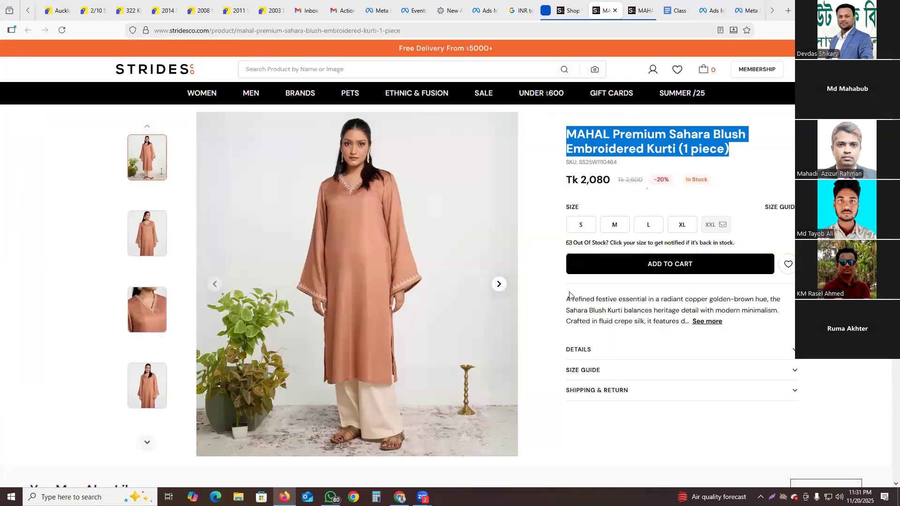
{"action": "left_click", "coordinate": [706, 321]}
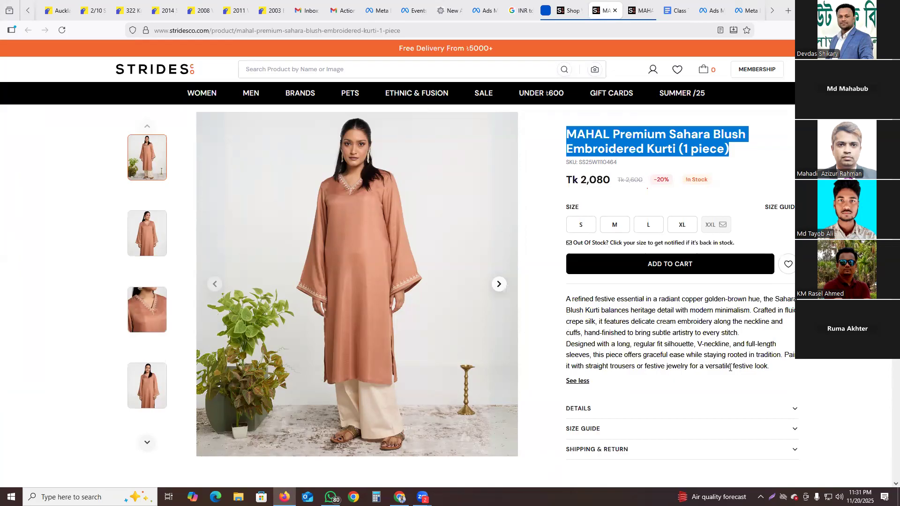
{"action": "scroll", "coordinate": [730, 368], "scroll_direction": "down", "scroll_amount": 10}
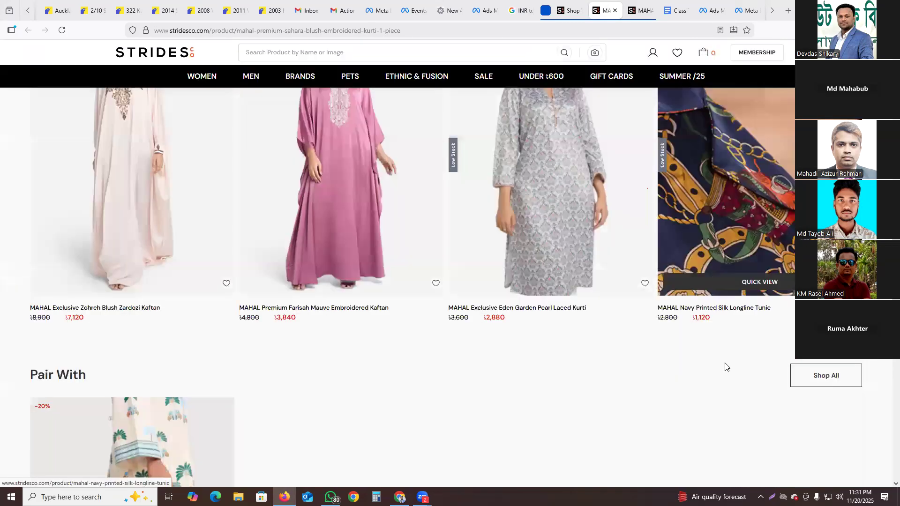
{"action": "scroll", "coordinate": [733, 364], "scroll_direction": "down", "scroll_amount": 6}
{"action": "scroll", "coordinate": [740, 330], "scroll_direction": "up", "scroll_amount": 15}
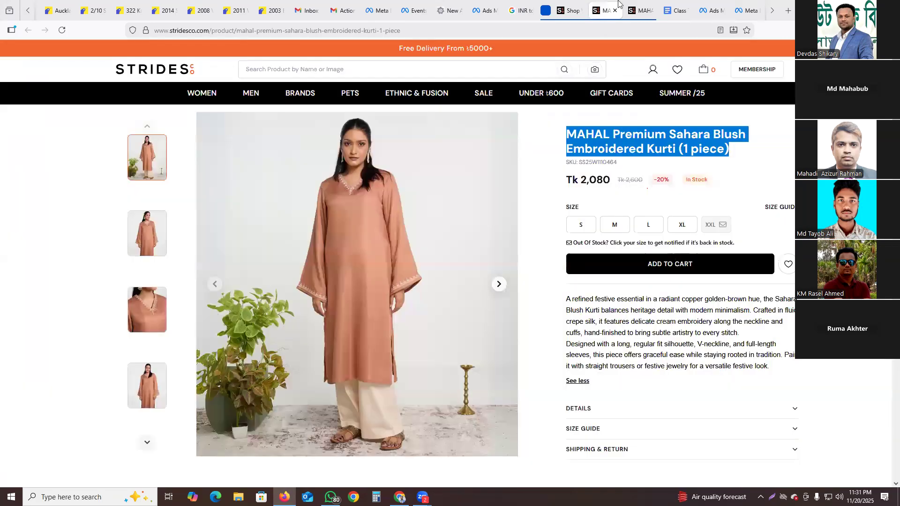
{"action": "left_click", "coordinate": [713, 6]}
{"action": "left_click", "coordinate": [513, 197]}
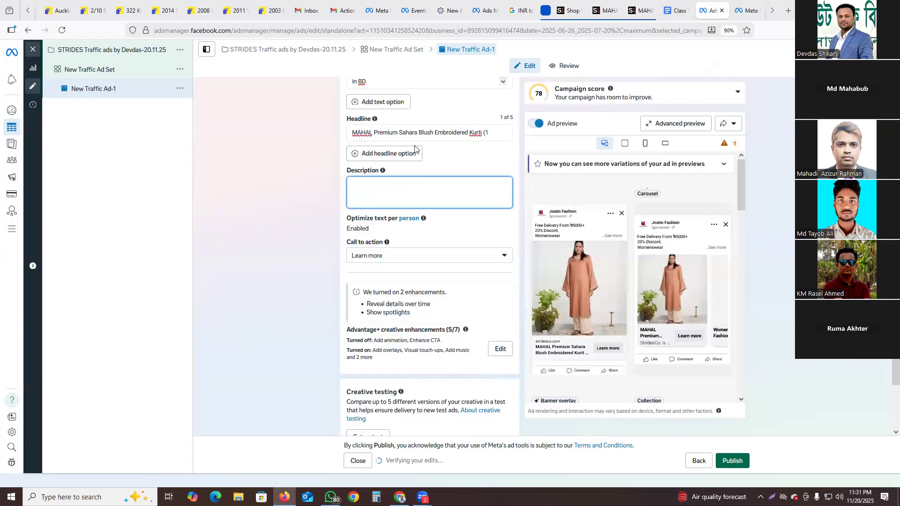
{"action": "mouse_move", "coordinate": [581, 328]}
{"action": "left_click", "coordinate": [317, 171]}
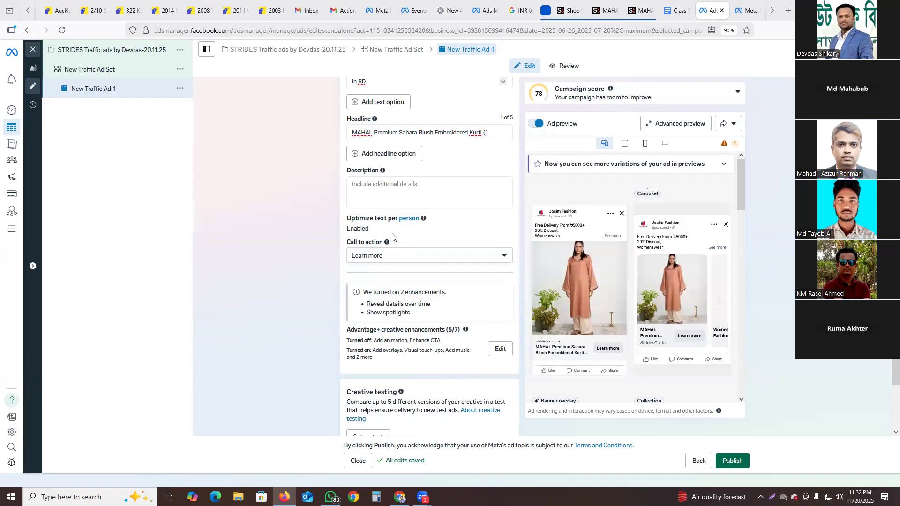
Set the ad's call to action to Shop now
{"action": "double_click", "coordinate": [351, 242]}
{"action": "left_click_drag", "start_coordinate": [371, 242], "coordinate": [384, 243]}
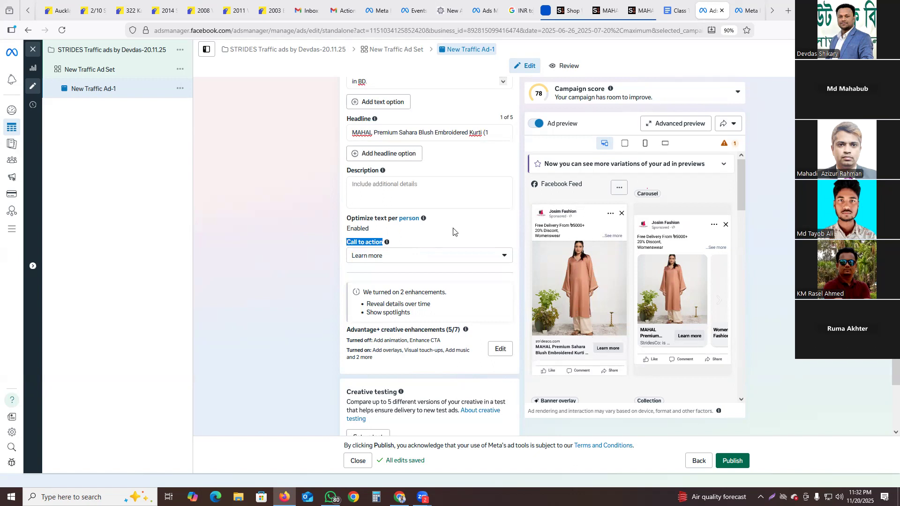
{"action": "left_click", "coordinate": [424, 256]}
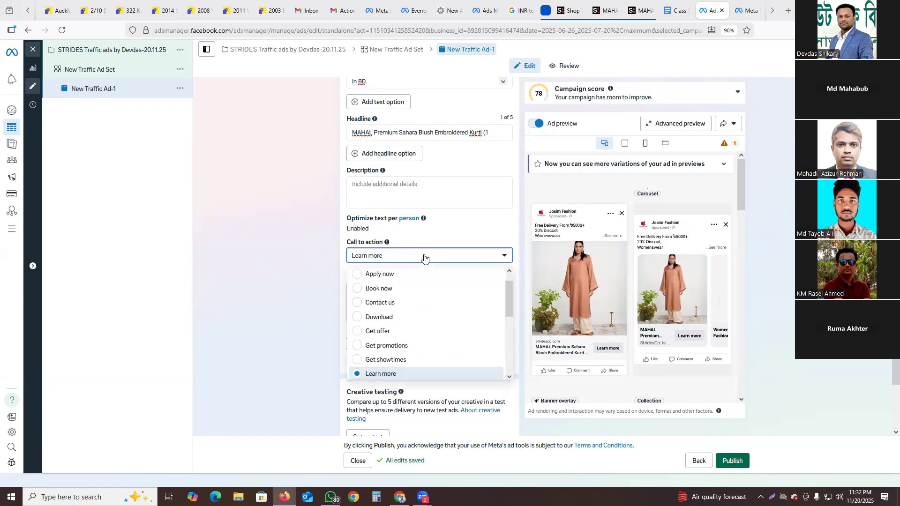
{"action": "scroll", "coordinate": [392, 365], "scroll_direction": "up", "scroll_amount": 1}
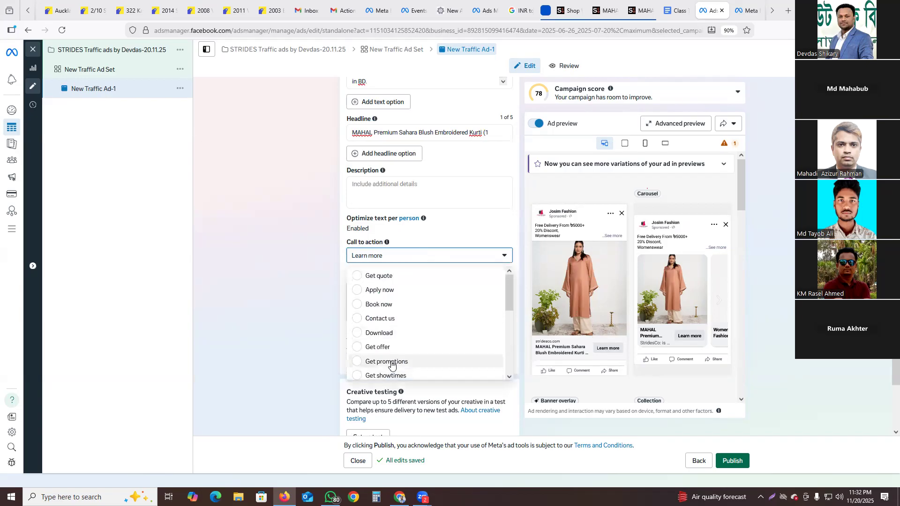
{"action": "scroll", "coordinate": [409, 289], "scroll_direction": "down", "scroll_amount": 2}
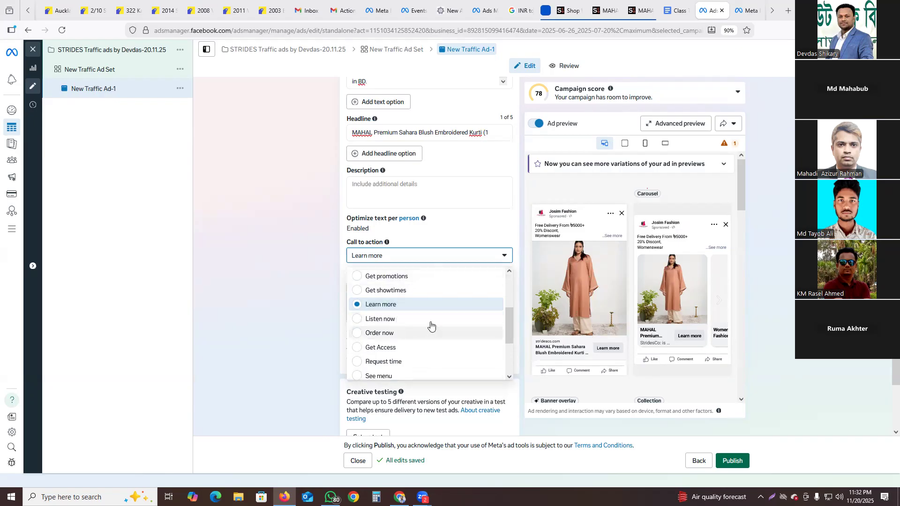
{"action": "scroll", "coordinate": [382, 345], "scroll_direction": "down", "scroll_amount": 3}
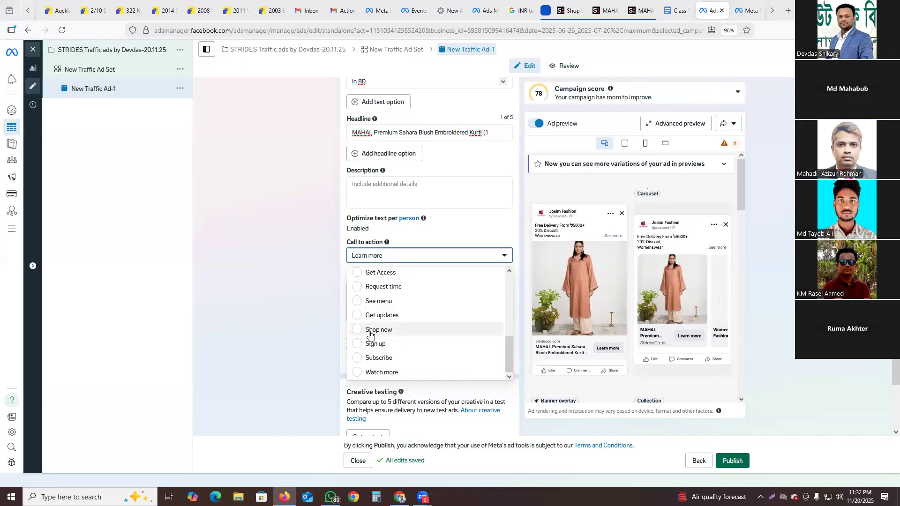
{"action": "left_click", "coordinate": [358, 331]}
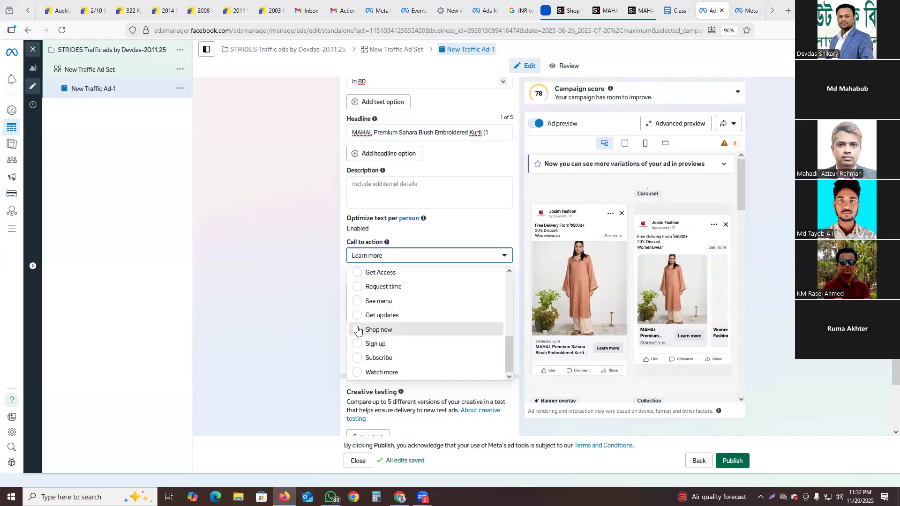
{"action": "left_click", "coordinate": [359, 331]}
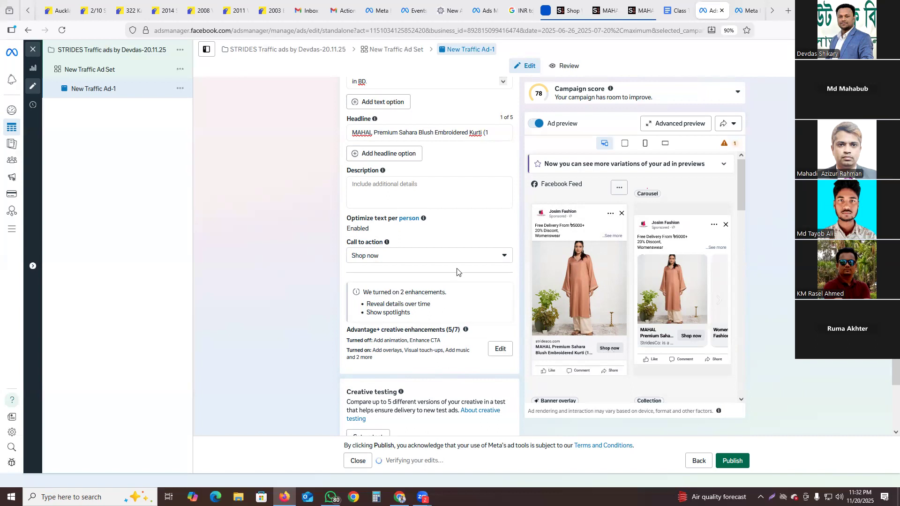
Copy the kurti product page's address from the STRIDES site into the ad's URL parameters under Tracking
{"action": "scroll", "coordinate": [457, 272], "scroll_direction": "up", "scroll_amount": 3}
{"action": "scroll", "coordinate": [416, 230], "scroll_direction": "down", "scroll_amount": 2}
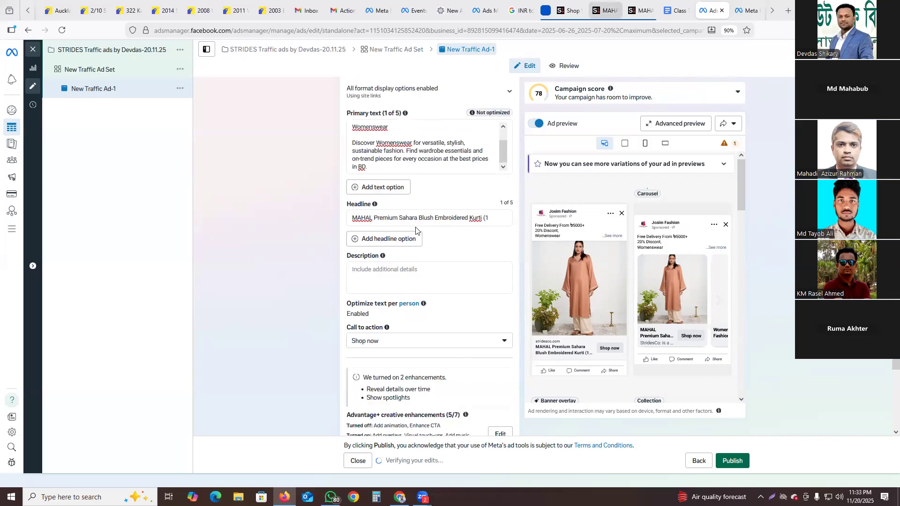
{"action": "left_click", "coordinate": [605, 10]}
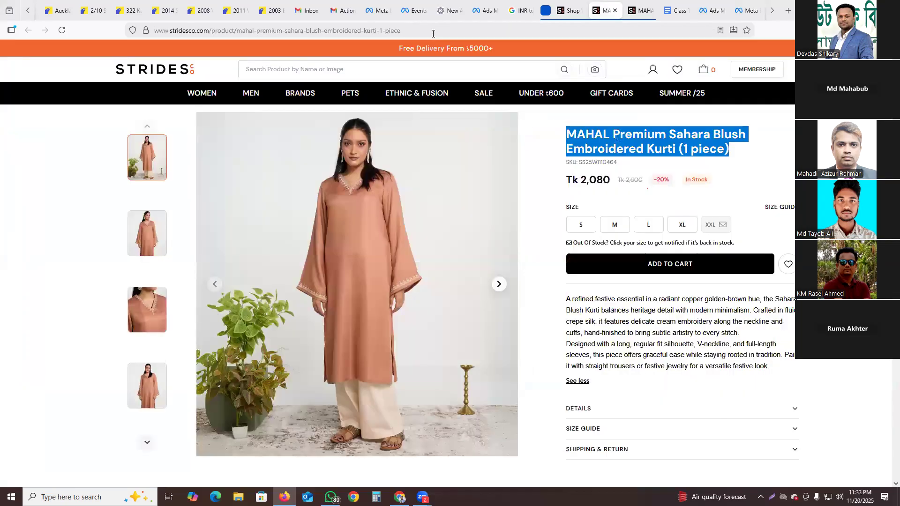
{"action": "left_click", "coordinate": [433, 32]}
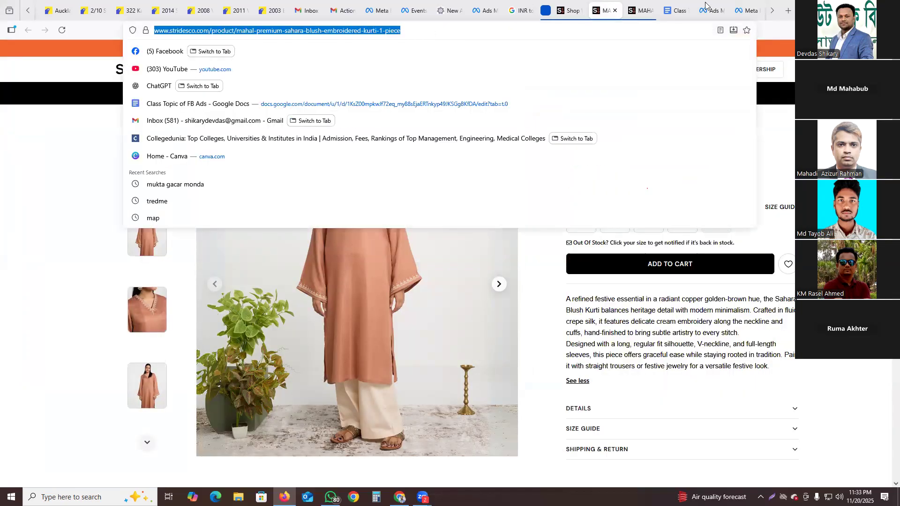
{"action": "key", "text": "ctrl+Tab"}
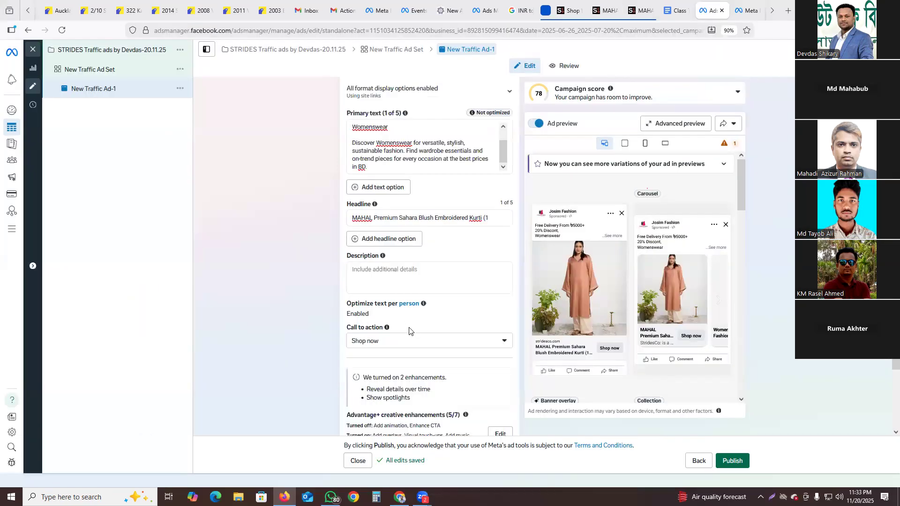
{"action": "scroll", "coordinate": [408, 328], "scroll_direction": "down", "scroll_amount": 5}
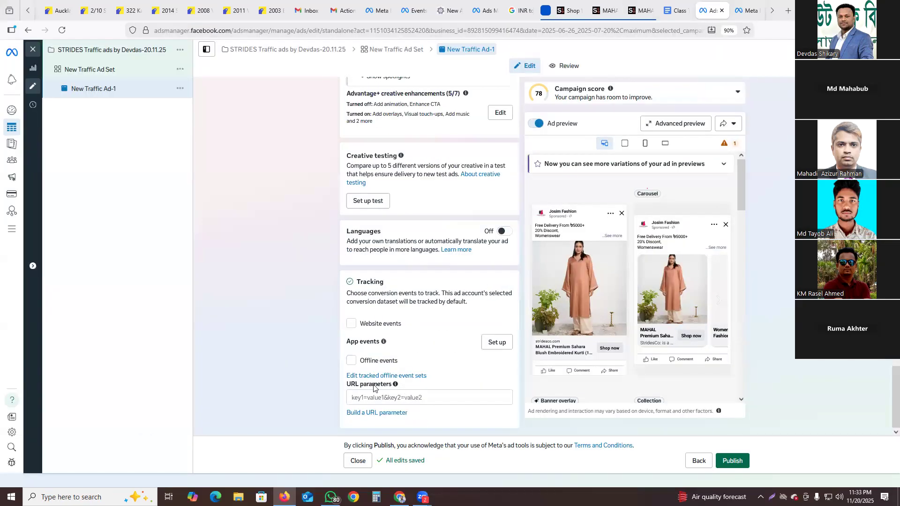
{"action": "left_click", "coordinate": [382, 397]}
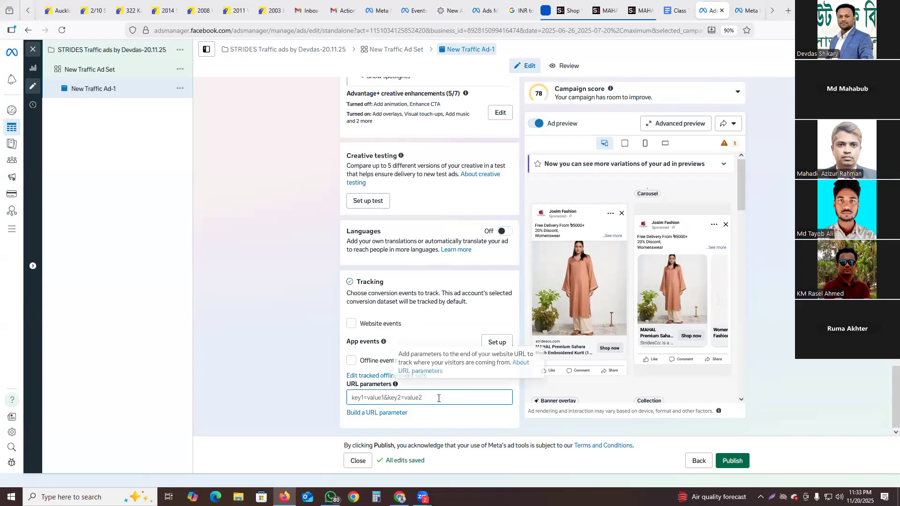
{"action": "type", "text": "https://stridesco.com/products/mahal-premium-sahara-blush-embroidered-kurti-1-piece"}
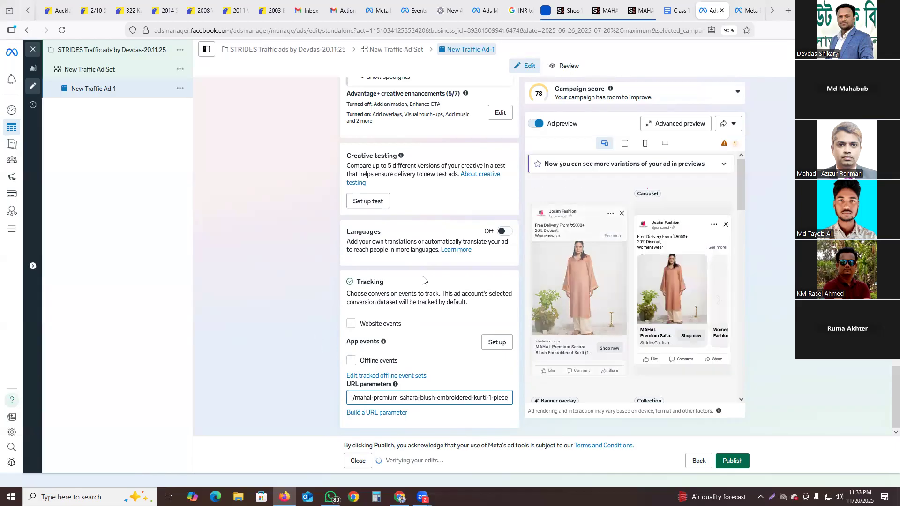
Review the ad's settings from identity, format and website destination through media, primary text, headline and creative enhancements
{"action": "scroll", "coordinate": [424, 281], "scroll_direction": "up", "scroll_amount": 3}
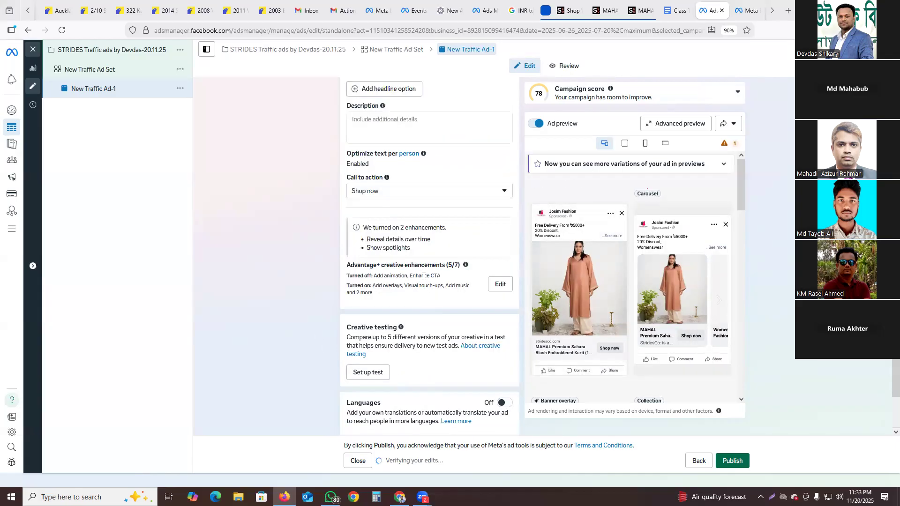
{"action": "scroll", "coordinate": [424, 276], "scroll_direction": "up", "scroll_amount": 4}
{"action": "scroll", "coordinate": [424, 280], "scroll_direction": "down", "scroll_amount": 3}
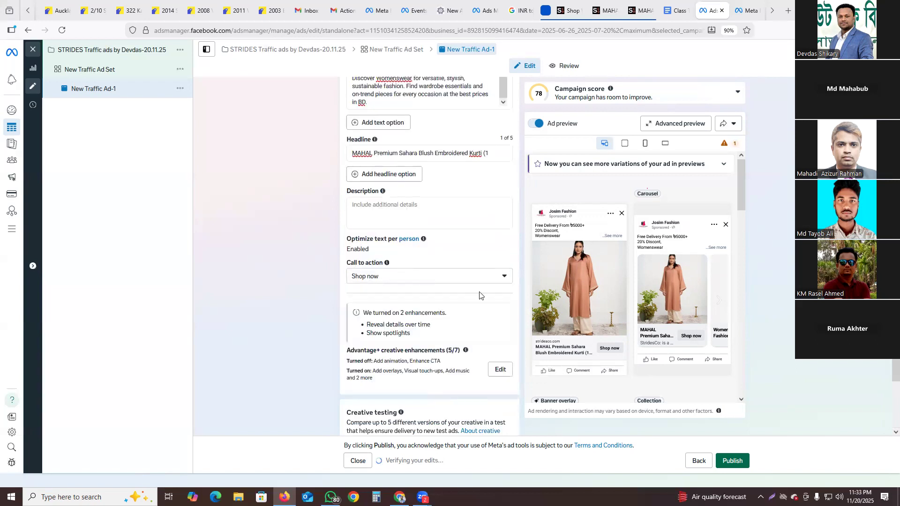
{"action": "scroll", "coordinate": [478, 294], "scroll_direction": "up", "scroll_amount": 7}
{"action": "scroll", "coordinate": [478, 294], "scroll_direction": "up", "scroll_amount": 8}
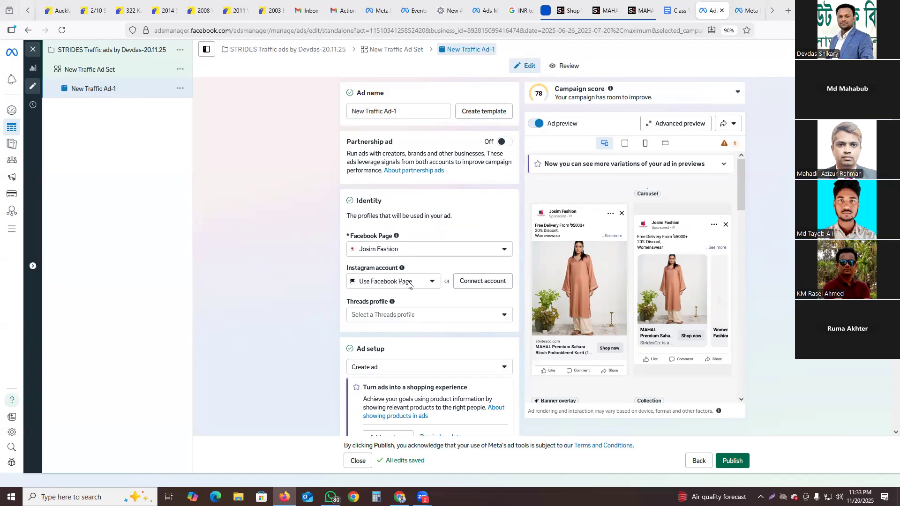
{"action": "scroll", "coordinate": [408, 285], "scroll_direction": "down", "scroll_amount": 2}
{"action": "scroll", "coordinate": [396, 287], "scroll_direction": "down", "scroll_amount": 4}
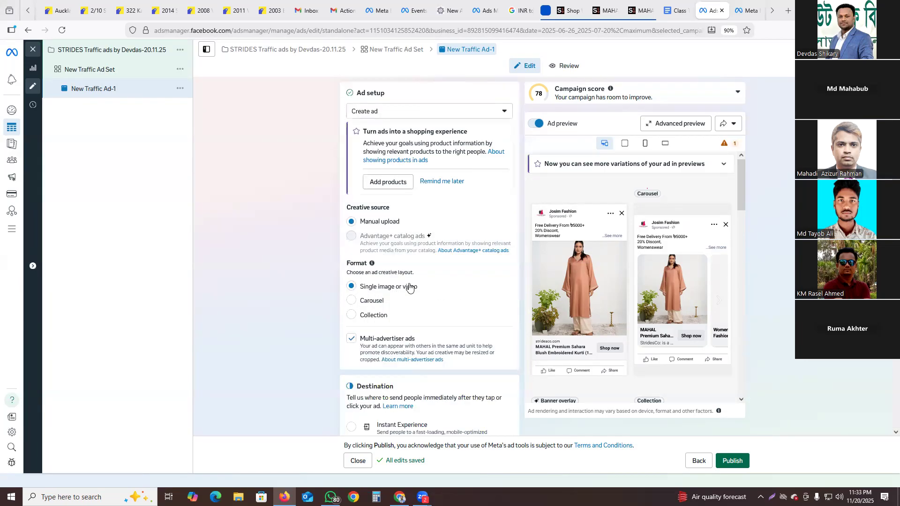
{"action": "scroll", "coordinate": [412, 287], "scroll_direction": "down", "scroll_amount": 2}
{"action": "scroll", "coordinate": [438, 270], "scroll_direction": "down", "scroll_amount": 2}
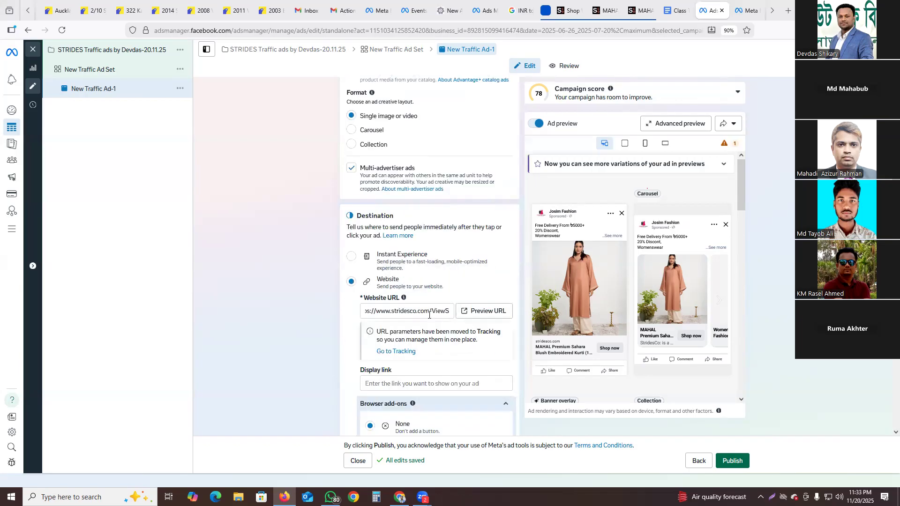
{"action": "scroll", "coordinate": [434, 312], "scroll_direction": "down", "scroll_amount": 2}
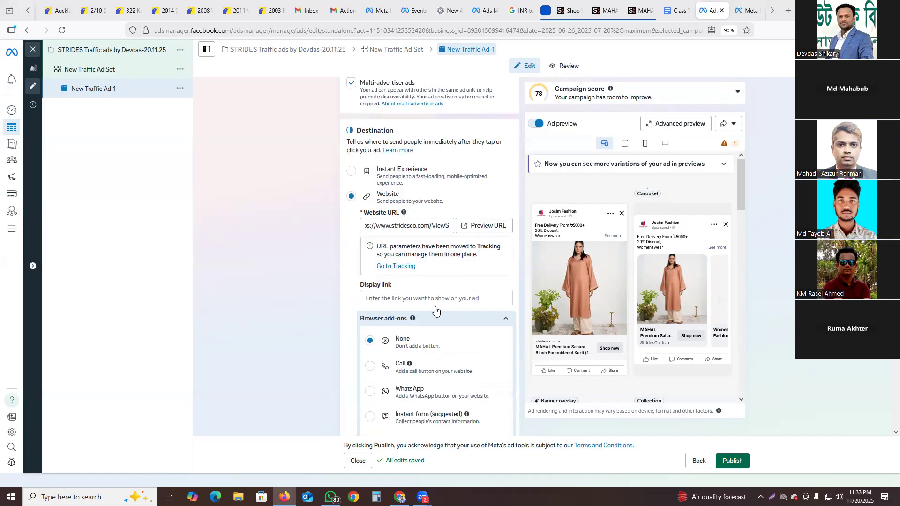
{"action": "scroll", "coordinate": [436, 310], "scroll_direction": "down", "scroll_amount": 2}
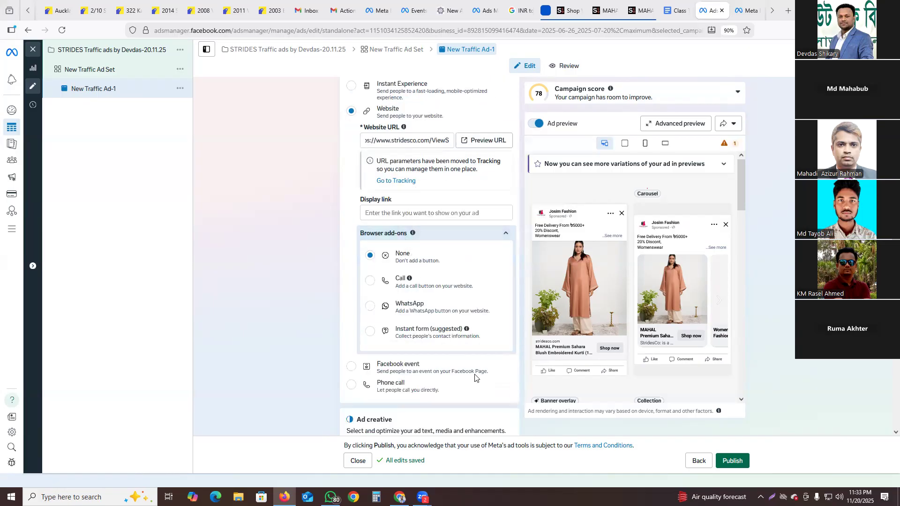
{"action": "scroll", "coordinate": [478, 387], "scroll_direction": "down", "scroll_amount": 4}
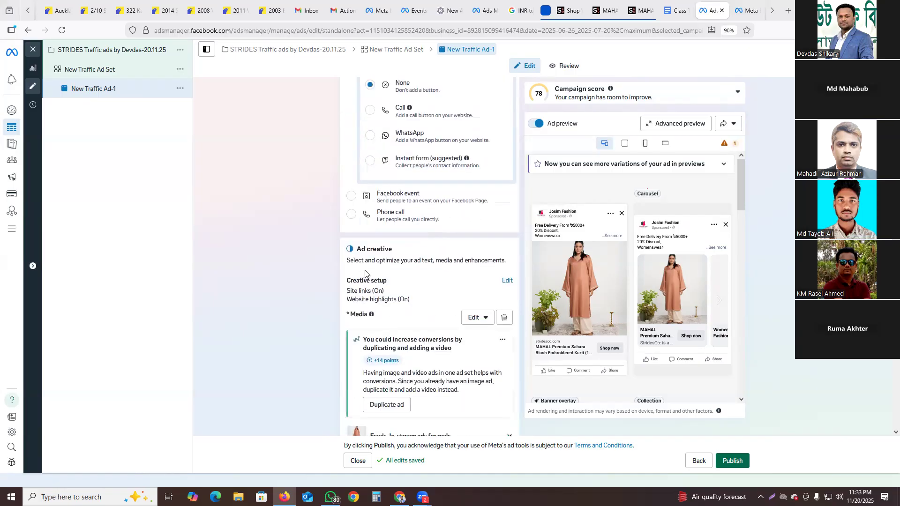
{"action": "scroll", "coordinate": [398, 281], "scroll_direction": "down", "scroll_amount": 4}
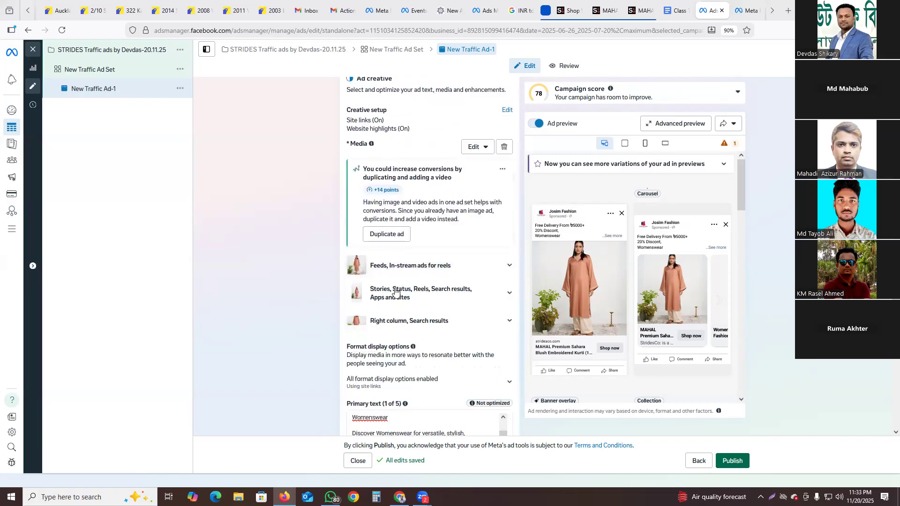
{"action": "scroll", "coordinate": [394, 283], "scroll_direction": "down", "scroll_amount": 4}
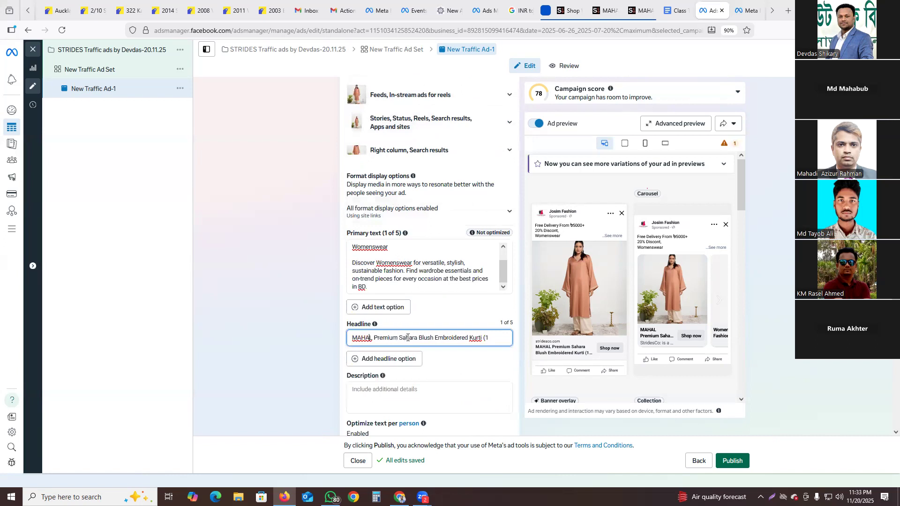
{"action": "left_click", "coordinate": [443, 341]}
{"action": "scroll", "coordinate": [443, 381], "scroll_direction": "down", "scroll_amount": 4}
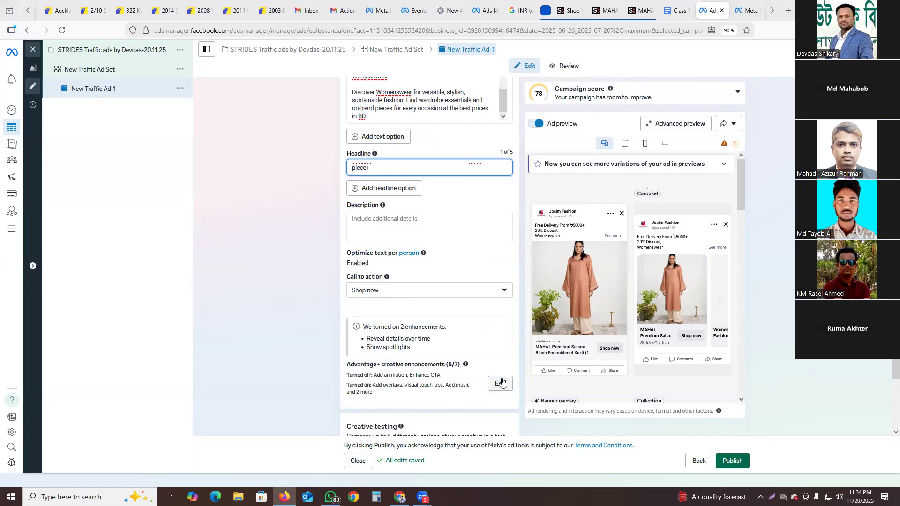
Examine how the ad appears across the Facebook, Instagram and Messenger placements in the advanced preview, closing it without saving
{"action": "left_click", "coordinate": [685, 125]}
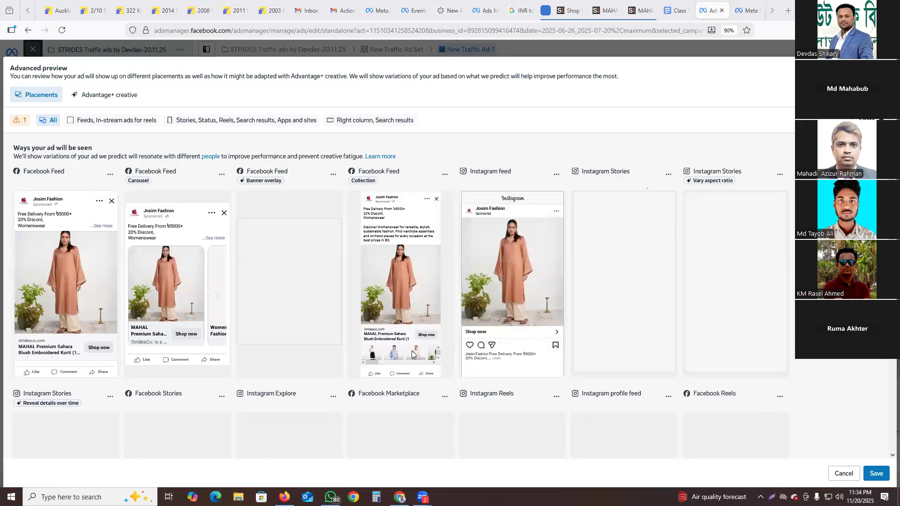
{"action": "scroll", "coordinate": [472, 284], "scroll_direction": "down", "scroll_amount": 2}
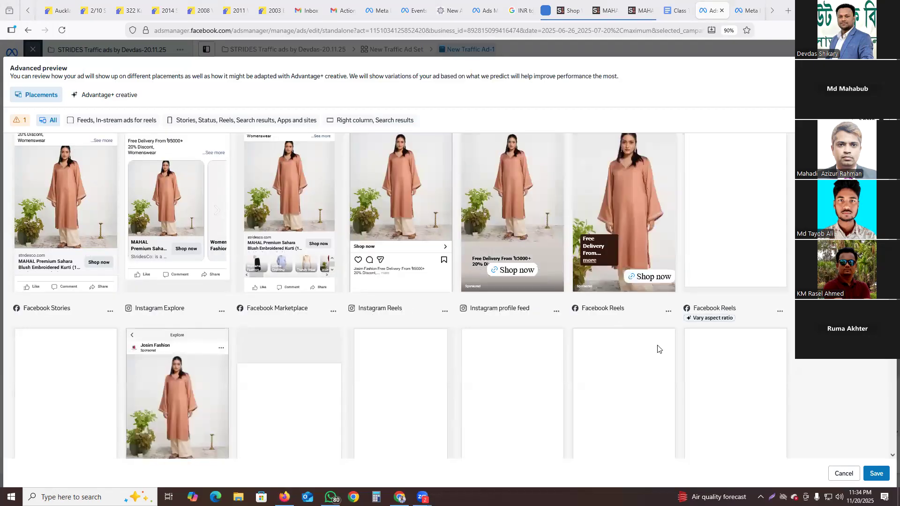
{"action": "scroll", "coordinate": [168, 350], "scroll_direction": "down", "scroll_amount": 10}
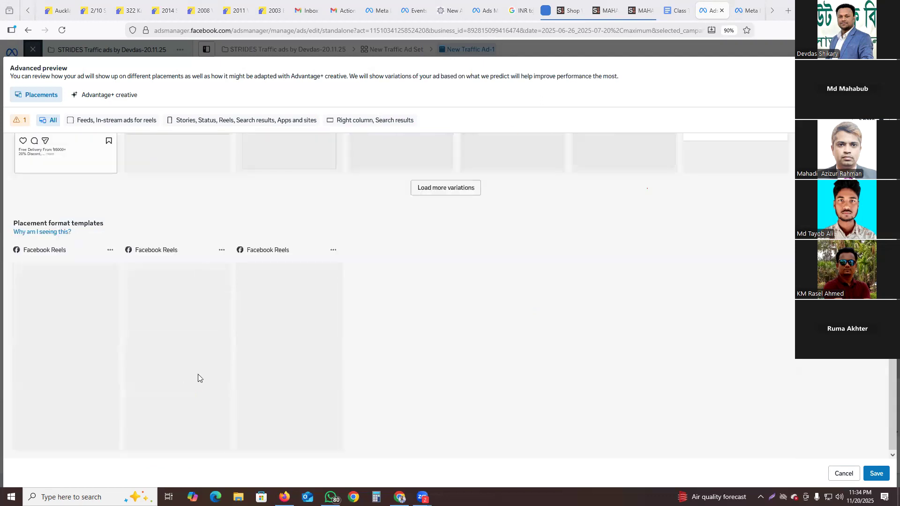
{"action": "scroll", "coordinate": [211, 375], "scroll_direction": "up", "scroll_amount": 10}
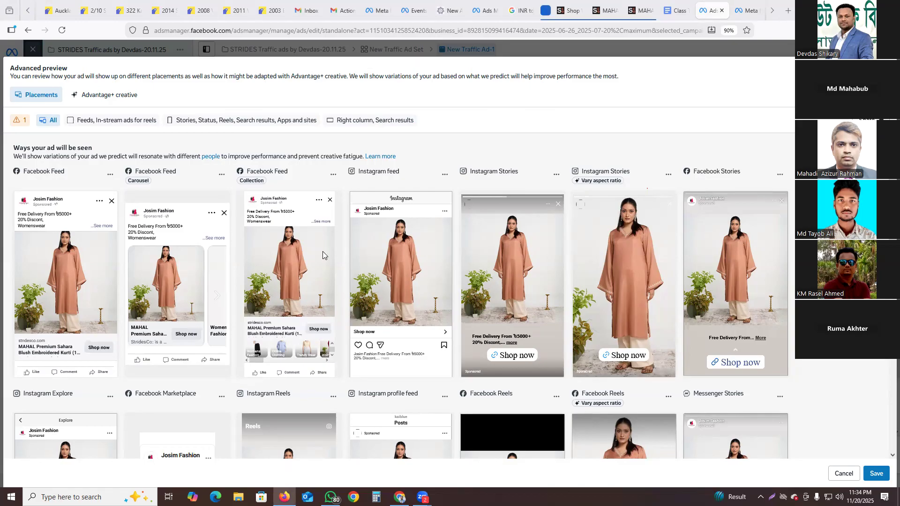
{"action": "key", "text": "Escape"}
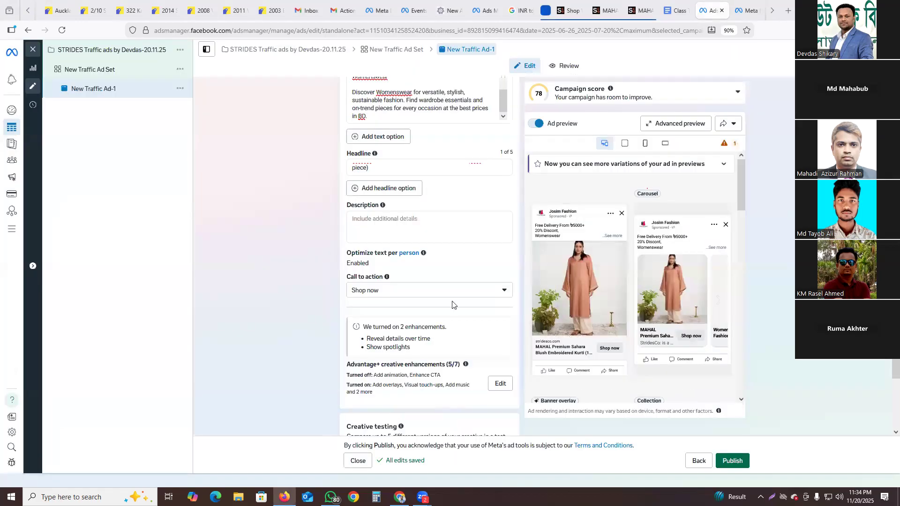
Recheck the creative testing, languages and tracking settings, followed by the ad's name, identity, format and destination
{"action": "scroll", "coordinate": [741, 452], "scroll_direction": "down", "scroll_amount": 5}
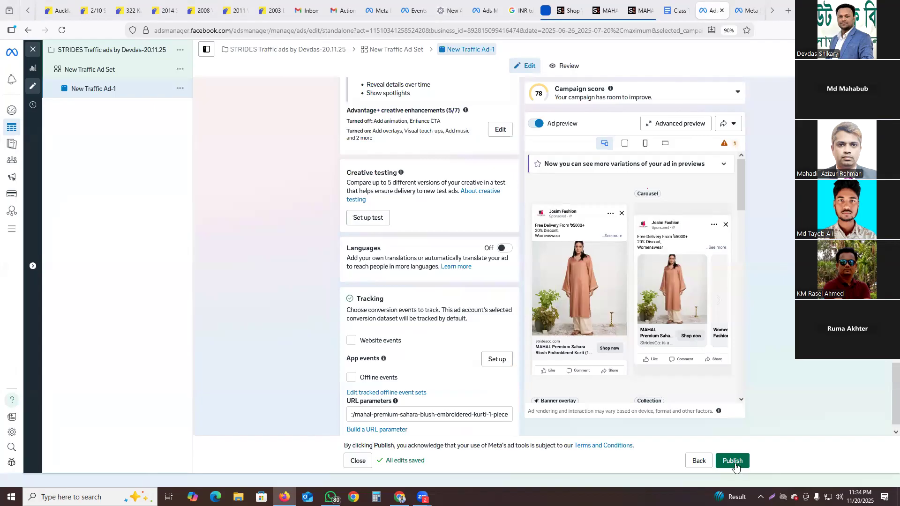
{"action": "scroll", "coordinate": [743, 471], "scroll_direction": "down", "scroll_amount": 1}
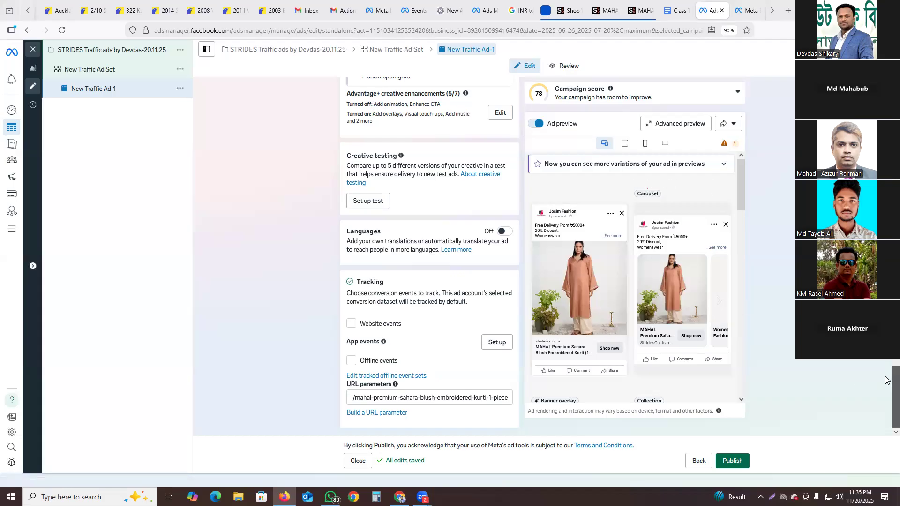
{"action": "scroll", "coordinate": [885, 374], "scroll_direction": "up", "scroll_amount": 2}
{"action": "scroll", "coordinate": [886, 374], "scroll_direction": "down", "scroll_amount": 1}
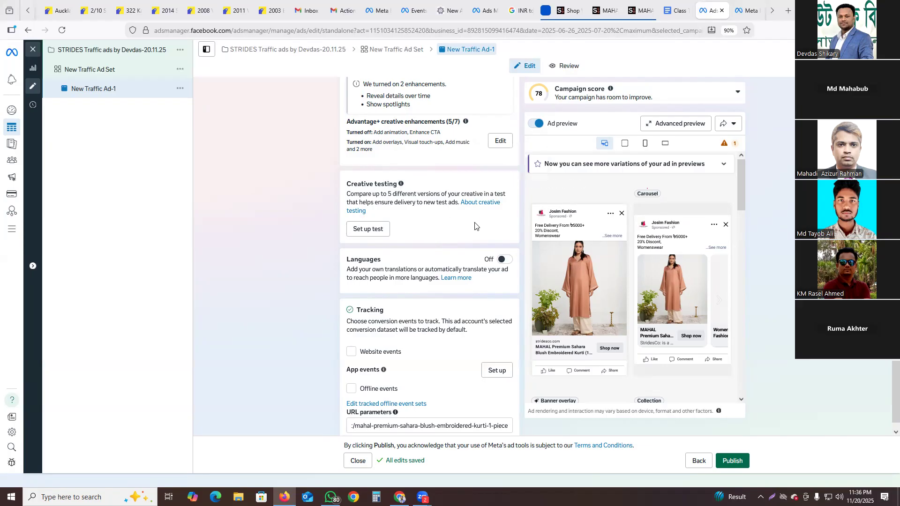
{"action": "scroll", "coordinate": [769, 243], "scroll_direction": "up", "scroll_amount": 10}
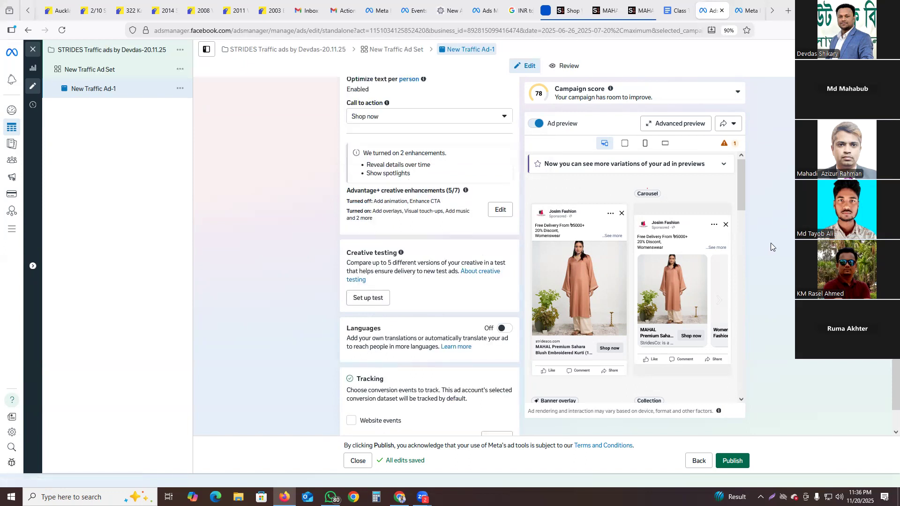
{"action": "scroll", "coordinate": [591, 281], "scroll_direction": "up", "scroll_amount": 5}
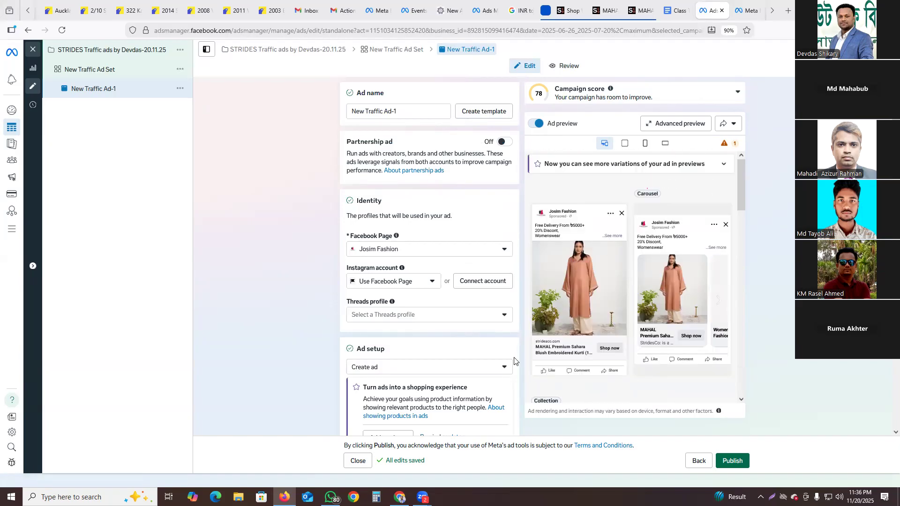
{"action": "scroll", "coordinate": [513, 361], "scroll_direction": "down", "scroll_amount": 3}
{"action": "scroll", "coordinate": [514, 361], "scroll_direction": "down", "scroll_amount": 3}
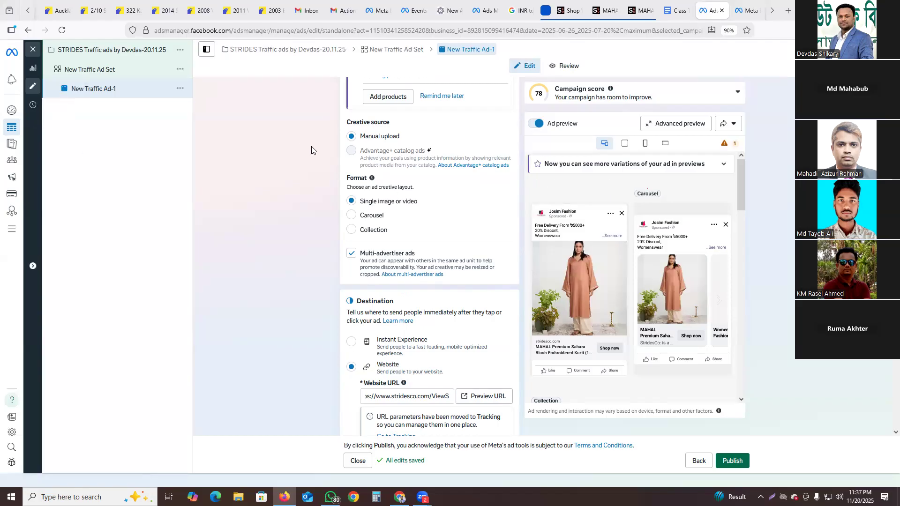
{"action": "scroll", "coordinate": [311, 150], "scroll_direction": "up", "scroll_amount": 10}
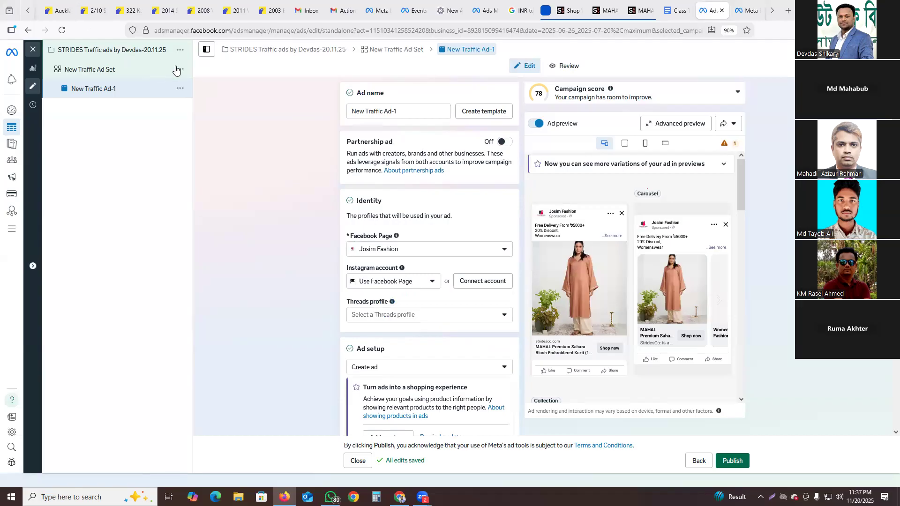
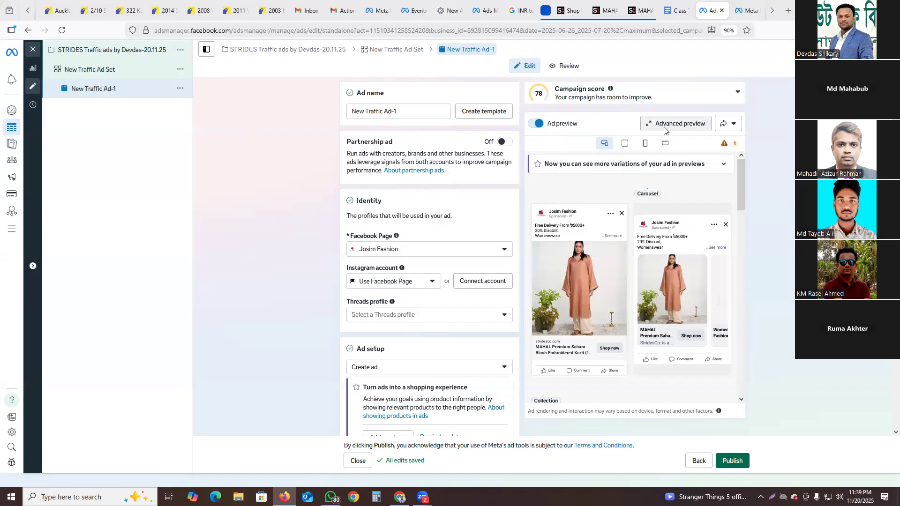
{"action": "mouse_move", "coordinate": [558, 199]}
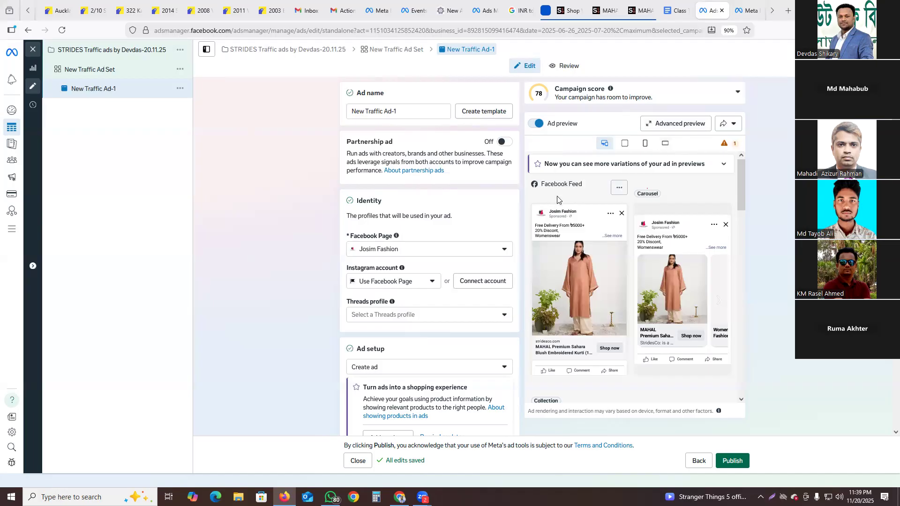